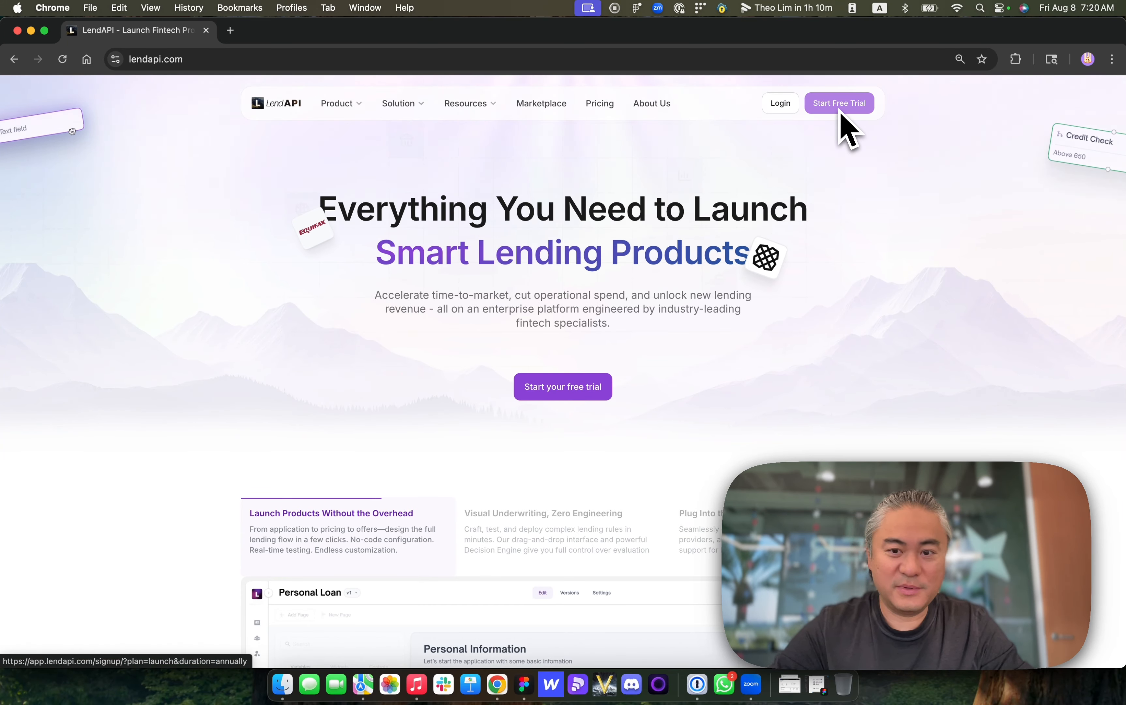
# - Open the Decision Engine product page from the site's product menu
pyautogui.moveTo(368, 119)
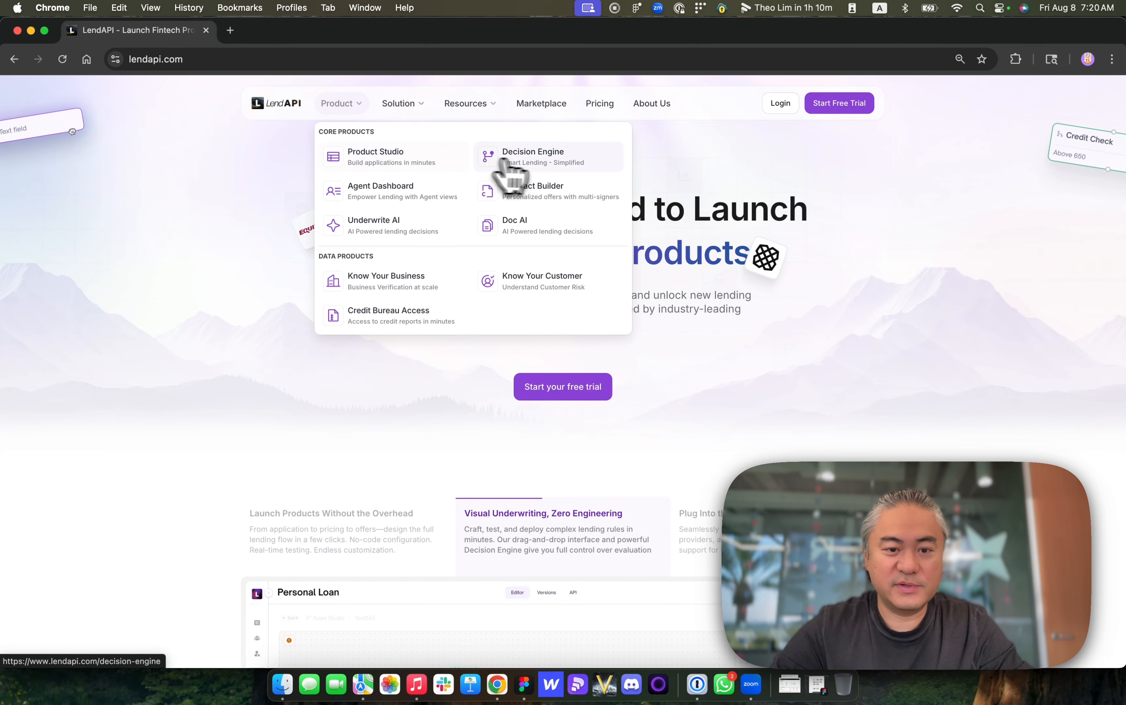
pyautogui.click(520, 159)
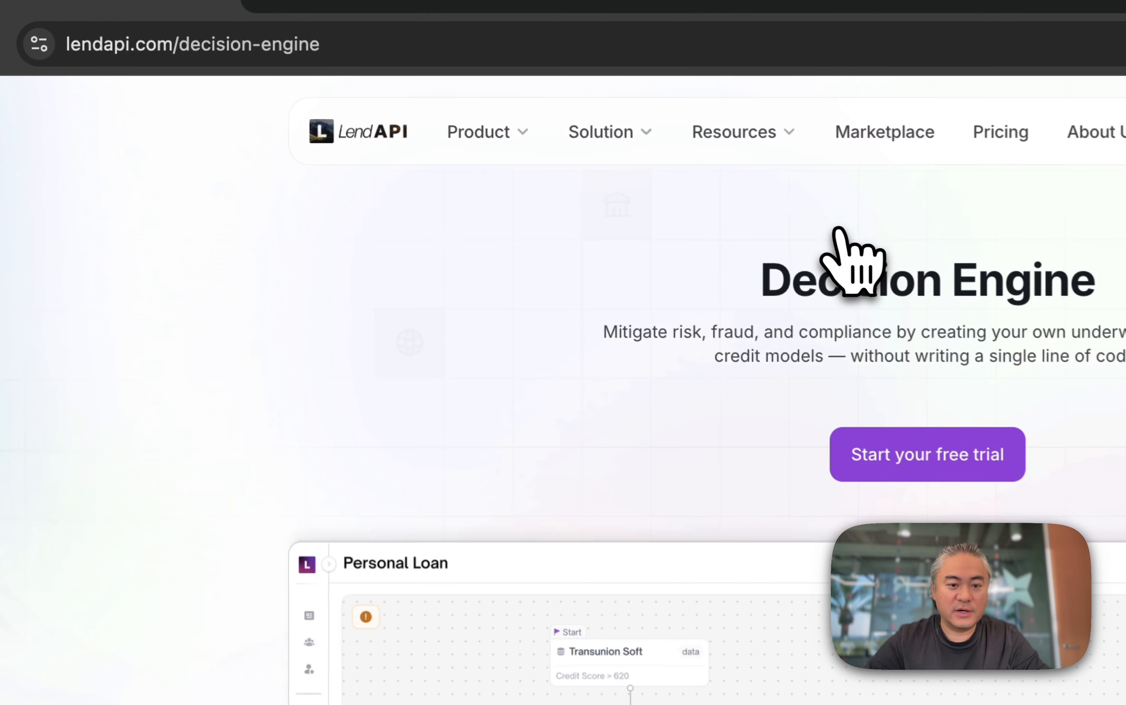
# - Open the Academy page from the resources menu
pyautogui.moveTo(344, 108)
pyautogui.moveTo(713, 142)
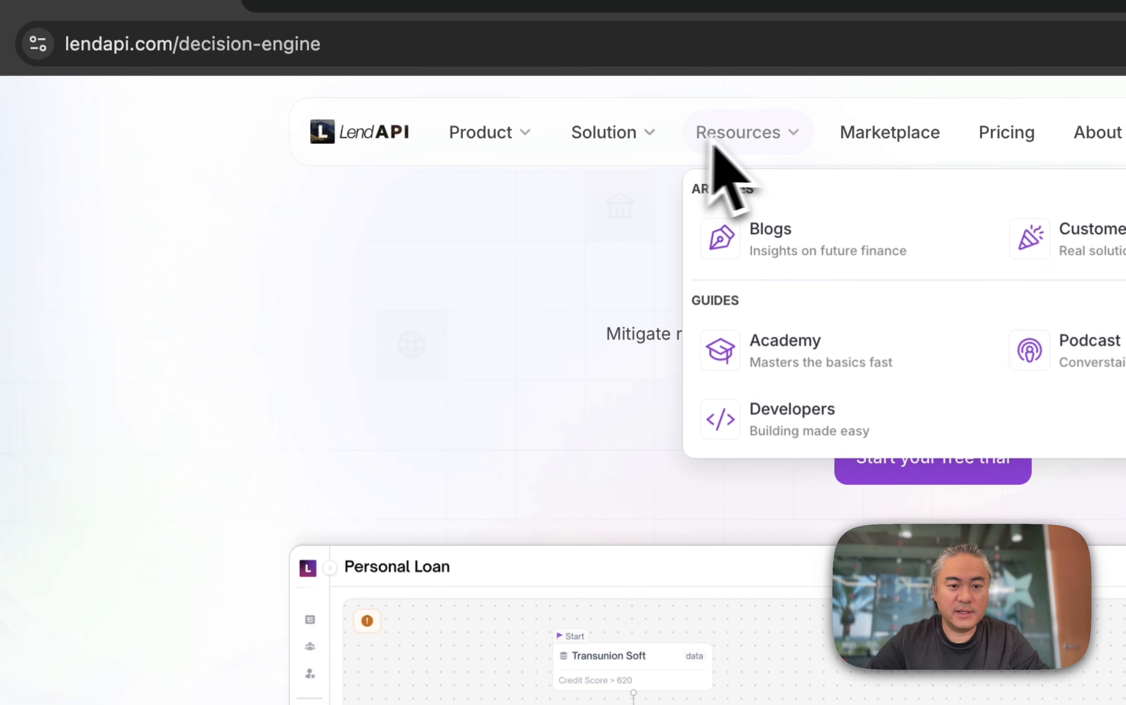
pyautogui.click(827, 359)
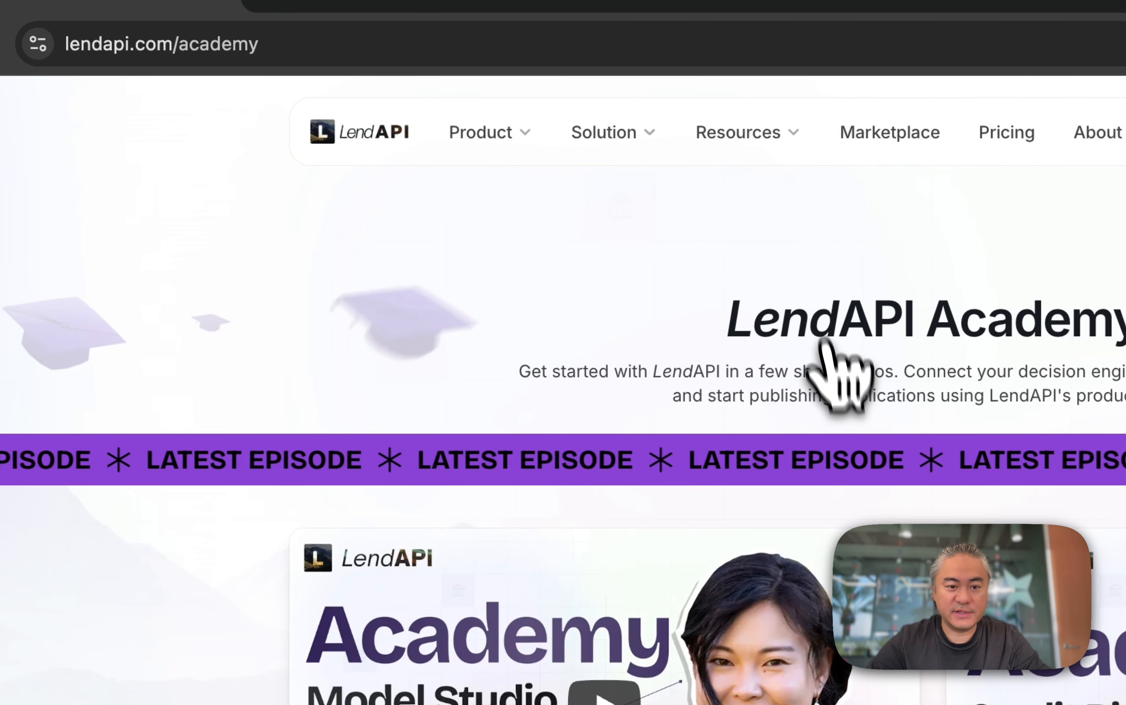
# - Open the academy episode "Combo Rules, Approvals, and Testing"
pyautogui.moveTo(795, 156)
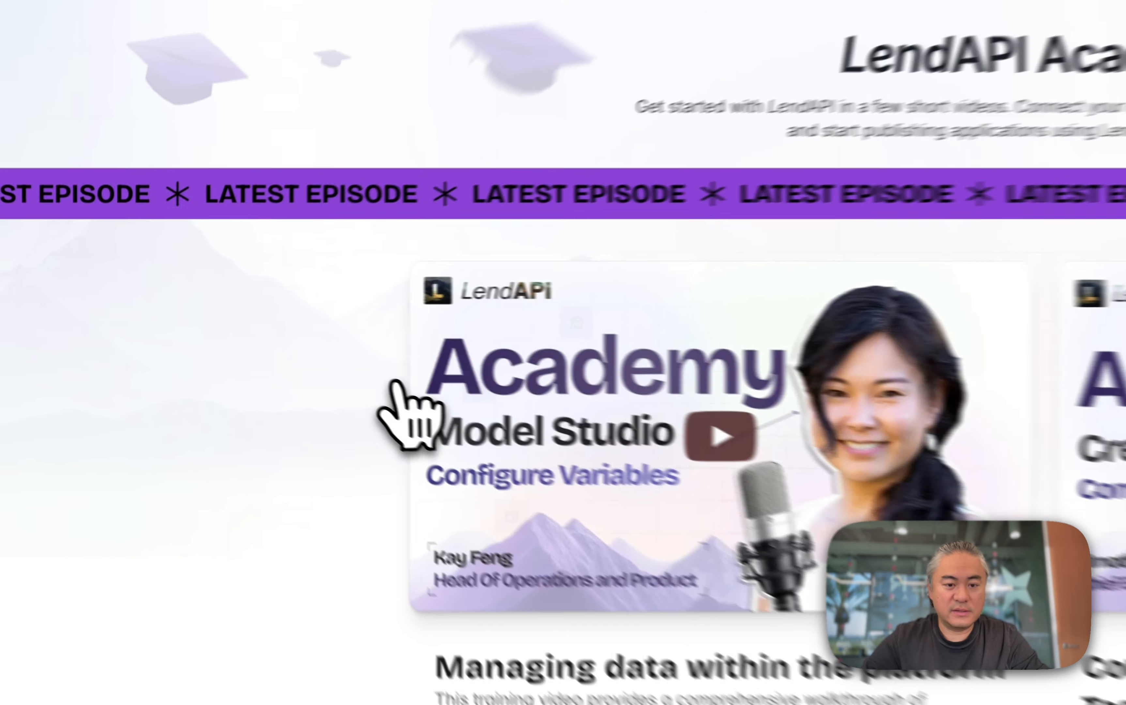
pyautogui.scroll(-3, 756, 400)
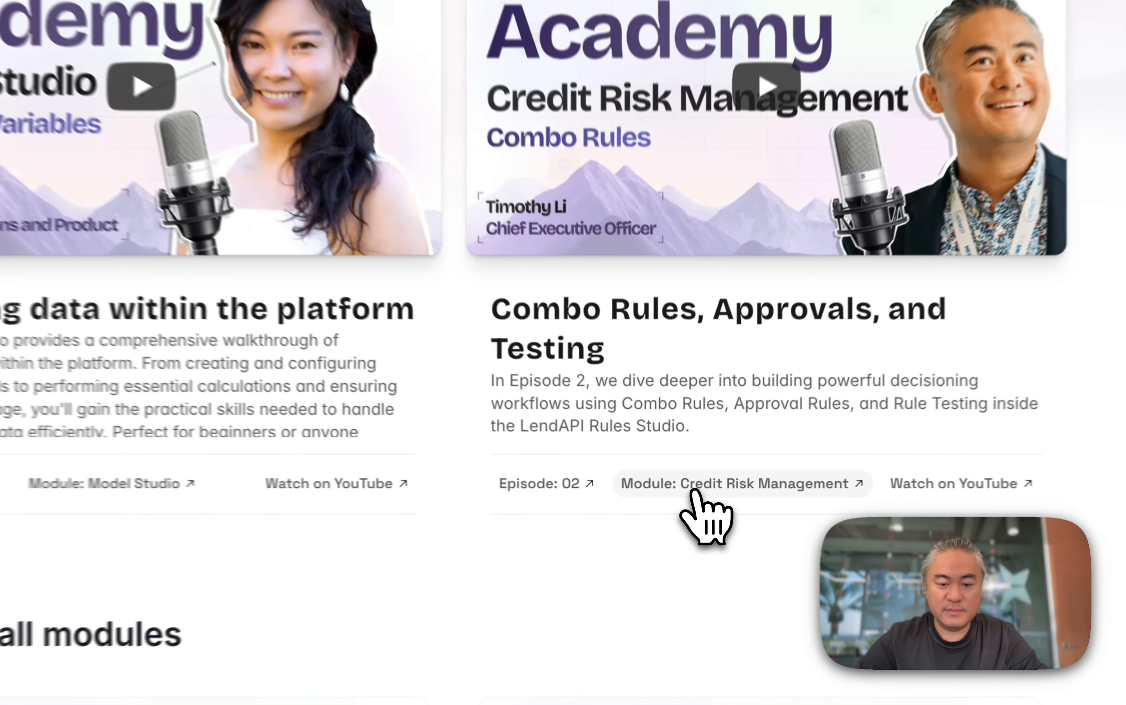
pyautogui.click(691, 489)
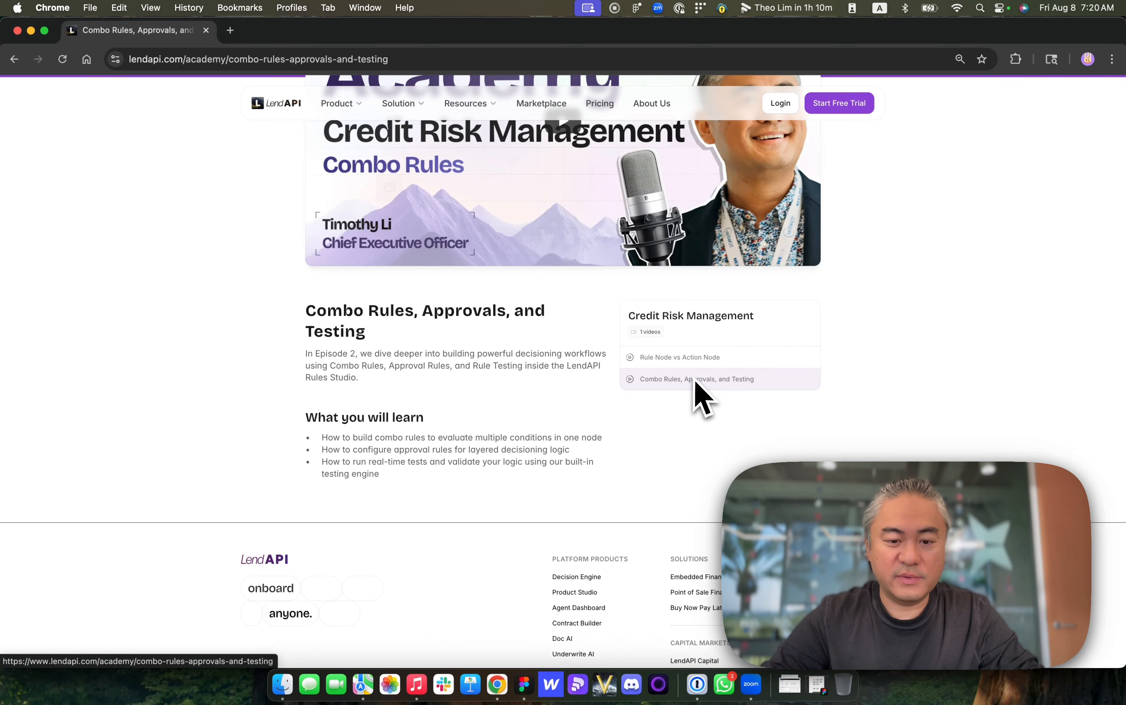
# - Start the episode video, then return to the LendAPI home page
pyautogui.scroll(5, 588, 382)
pyautogui.click(546, 376)
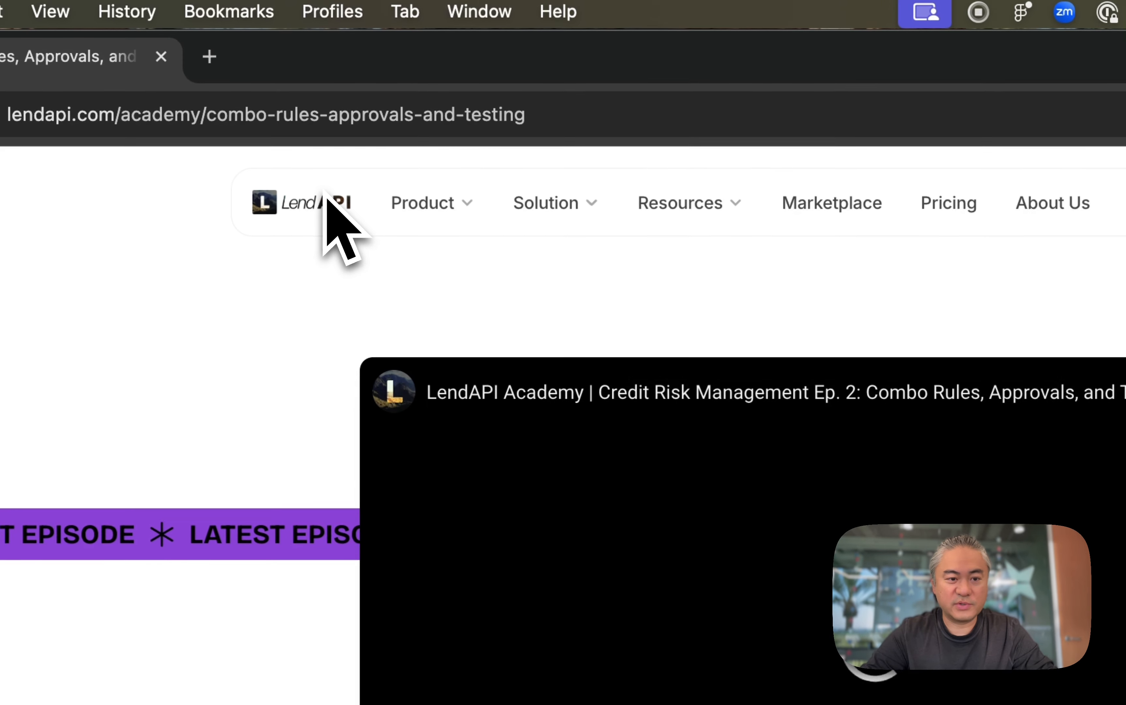
pyautogui.click(309, 206)
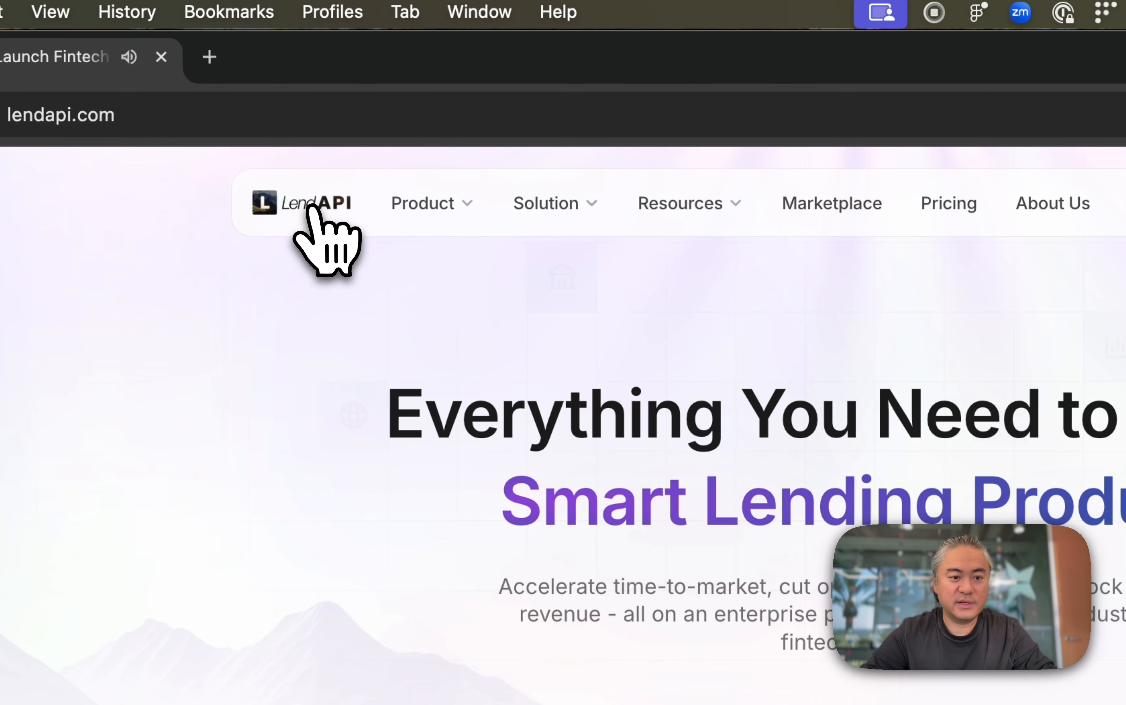
# - Navigate to the demo.lendapi.com app
pyautogui.click(460, 111)
pyautogui.write('demo.')
pyautogui.press('Return')
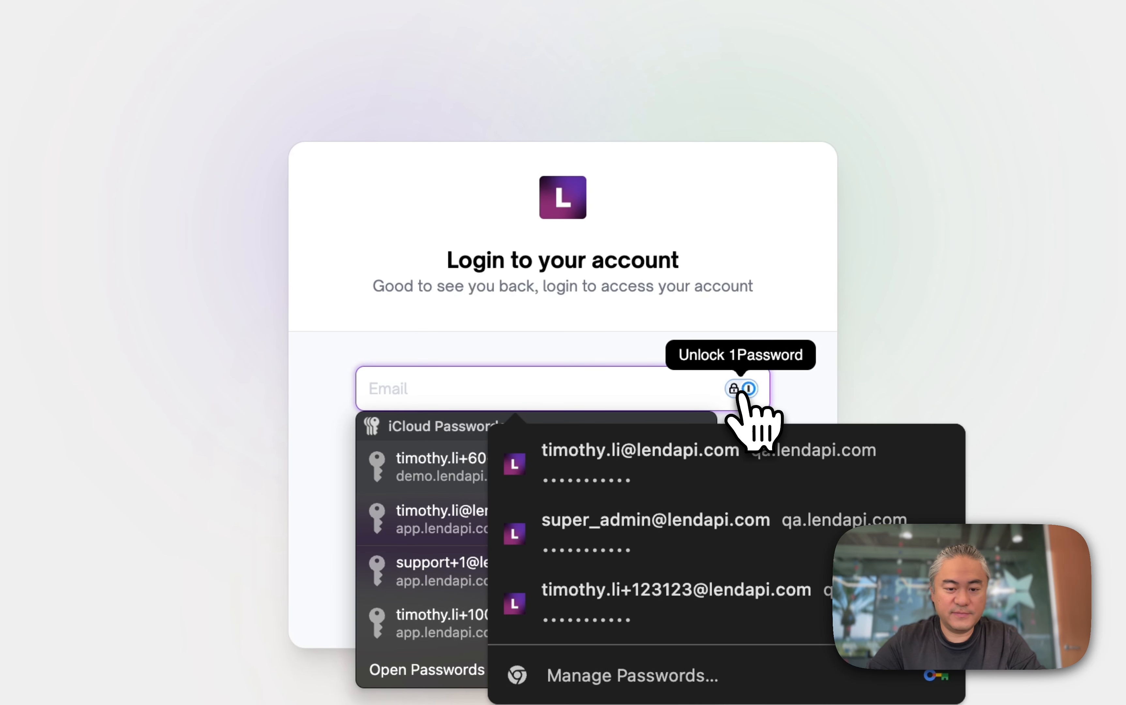
# - Sign in by filling the saved demo.lendapi.com email and password from the password manager
pyautogui.click(741, 391)
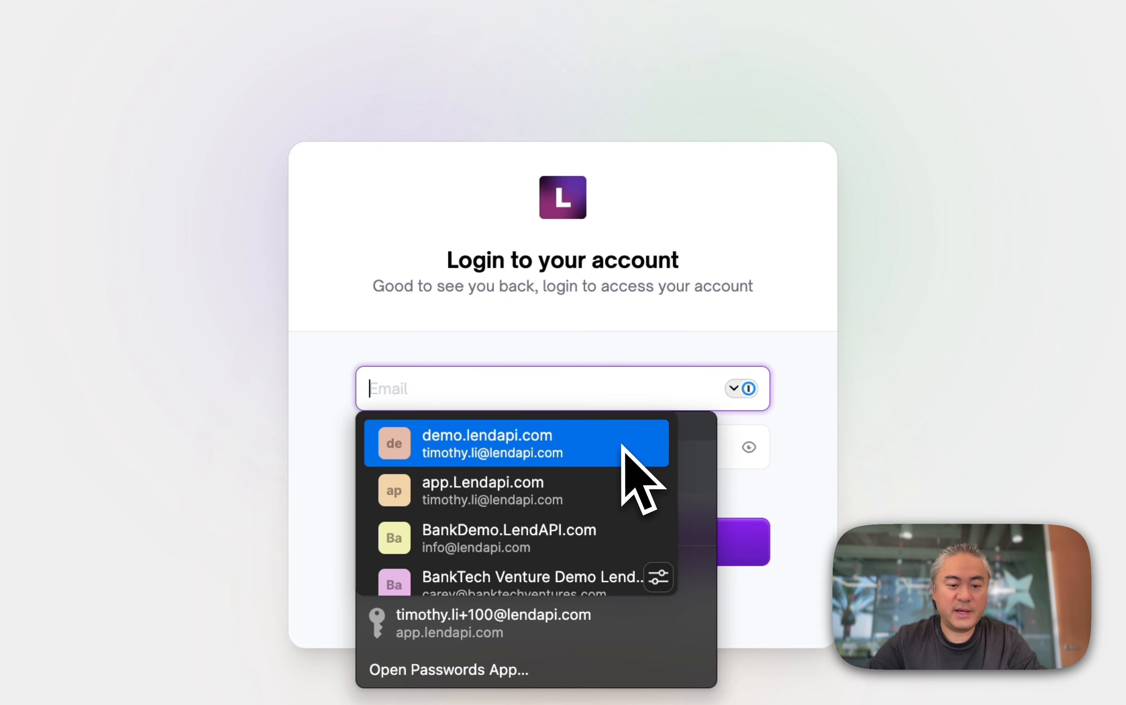
pyautogui.click(623, 444)
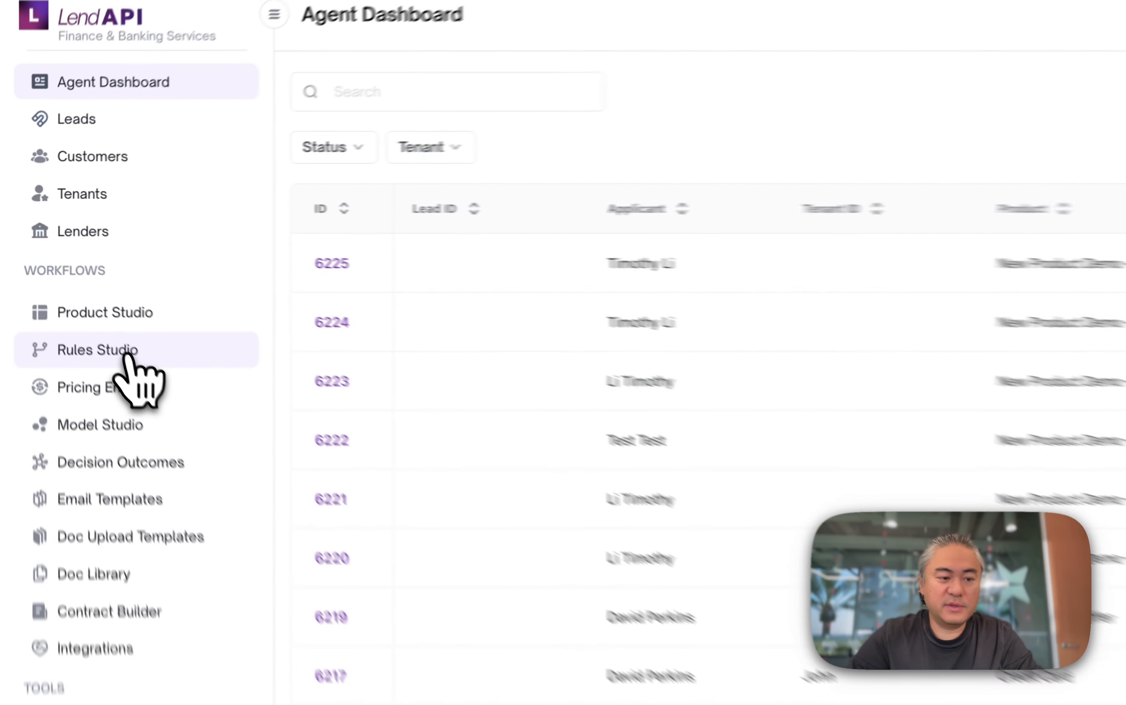
# - Open Rules Studio and open the rule "Aug 6th 2025" for editing
pyautogui.click(73, 279)
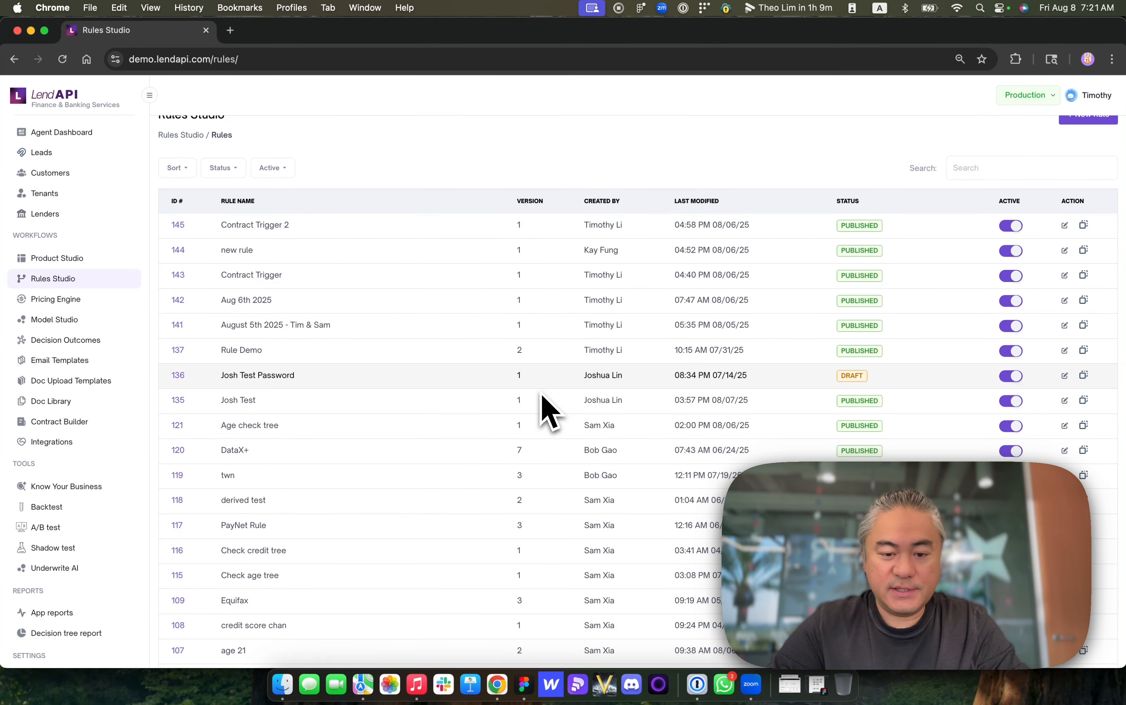
pyautogui.scroll(-5, 550, 410)
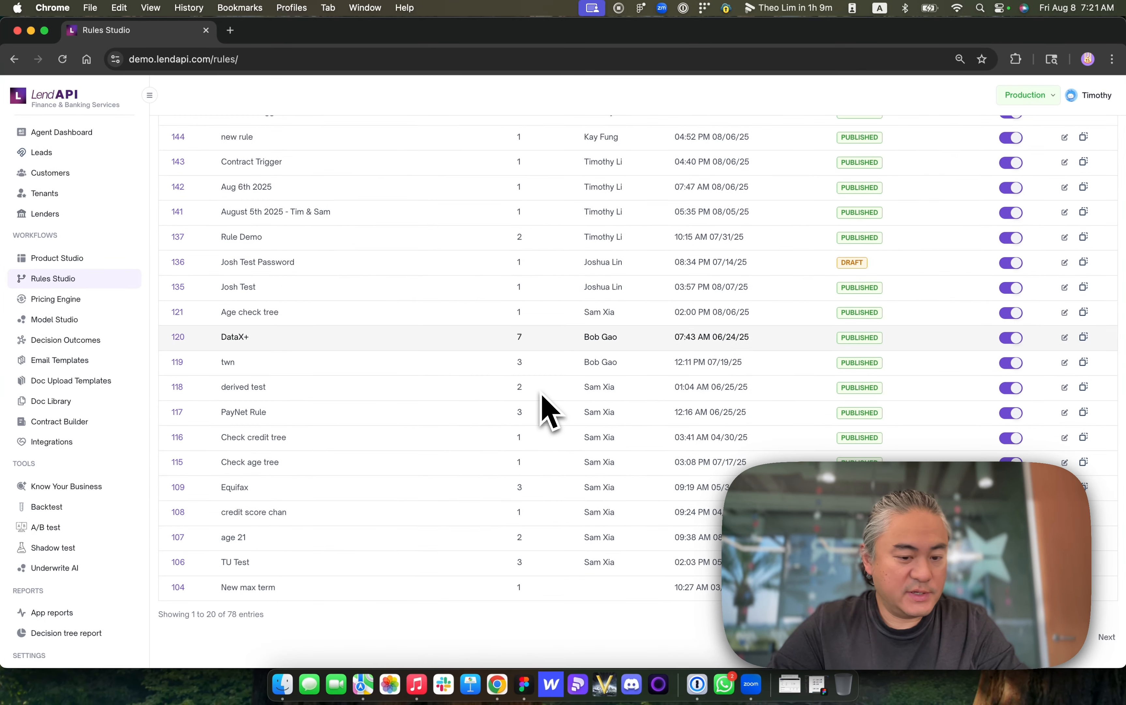
pyautogui.scroll(6, 548, 408)
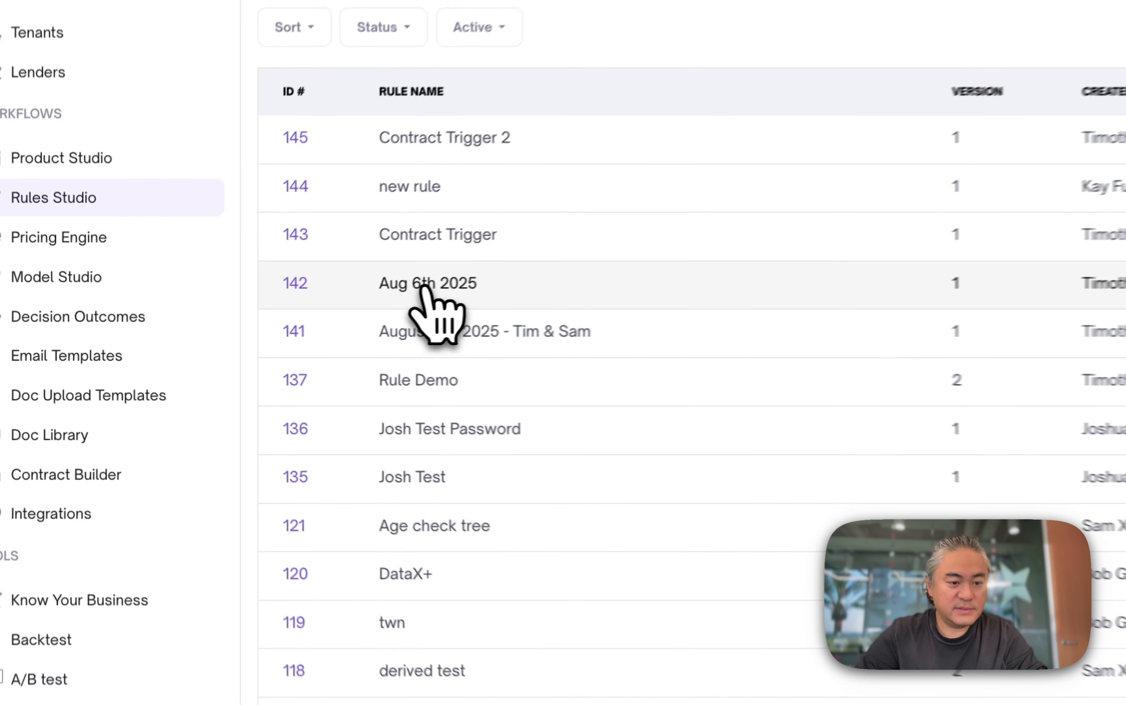
pyautogui.click(306, 280)
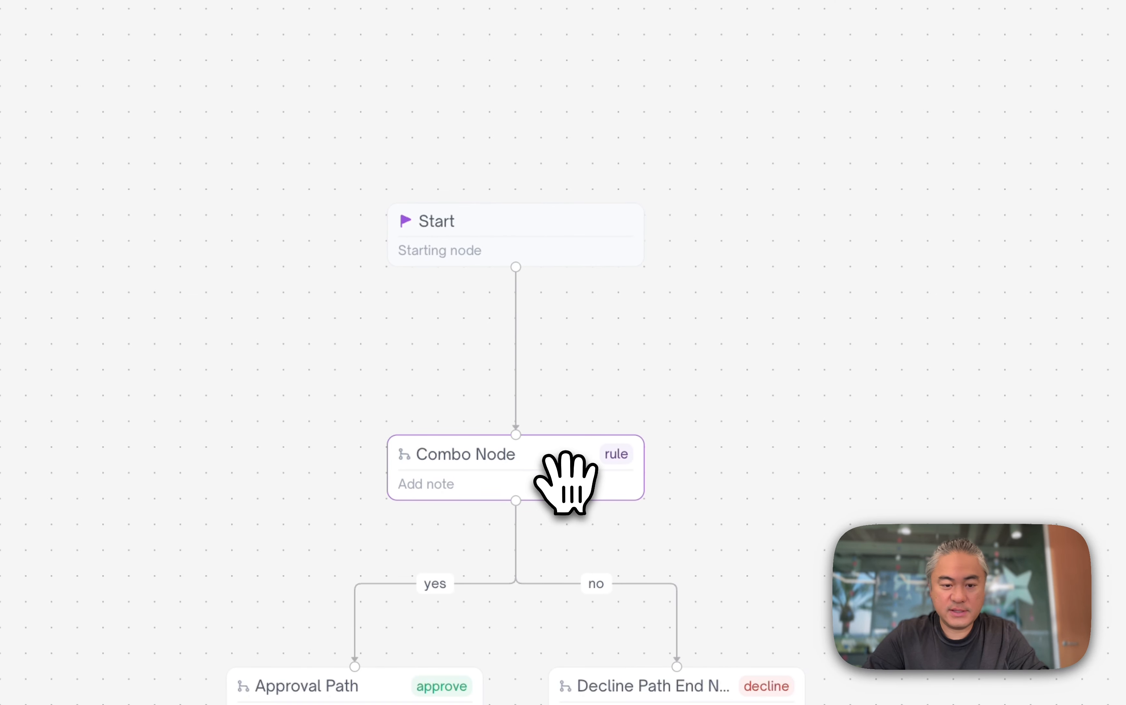
# - Open the Combo Node's properties dialog
pyautogui.click(566, 480)
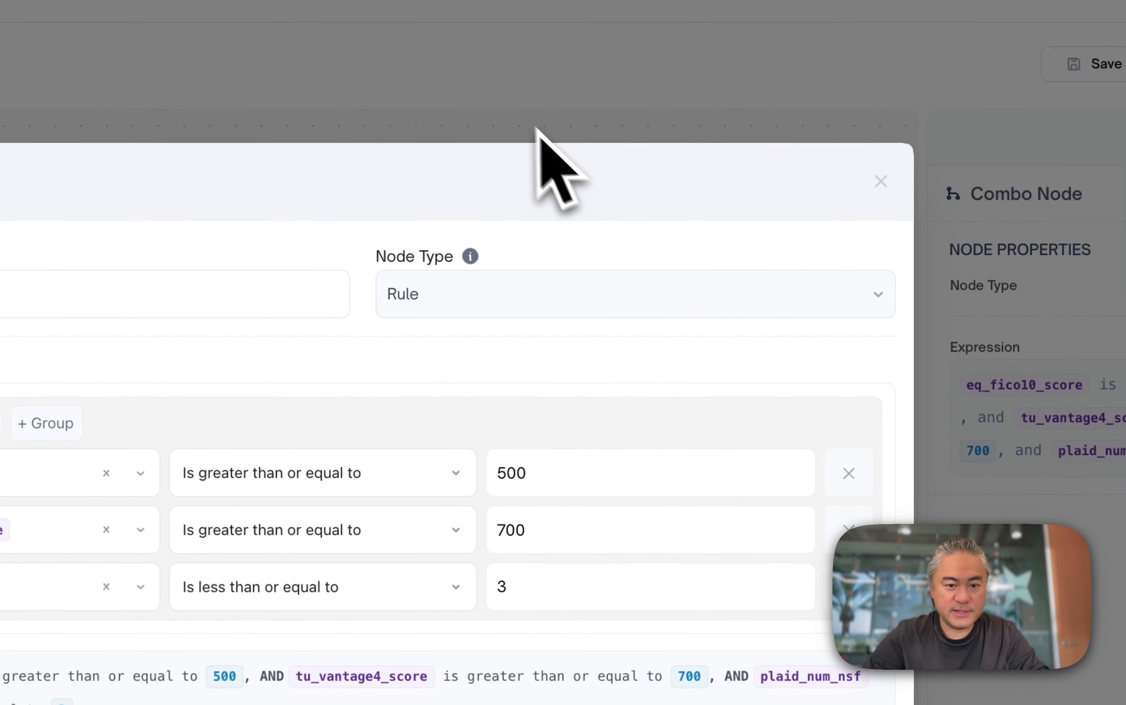
pyautogui.click(519, 114)
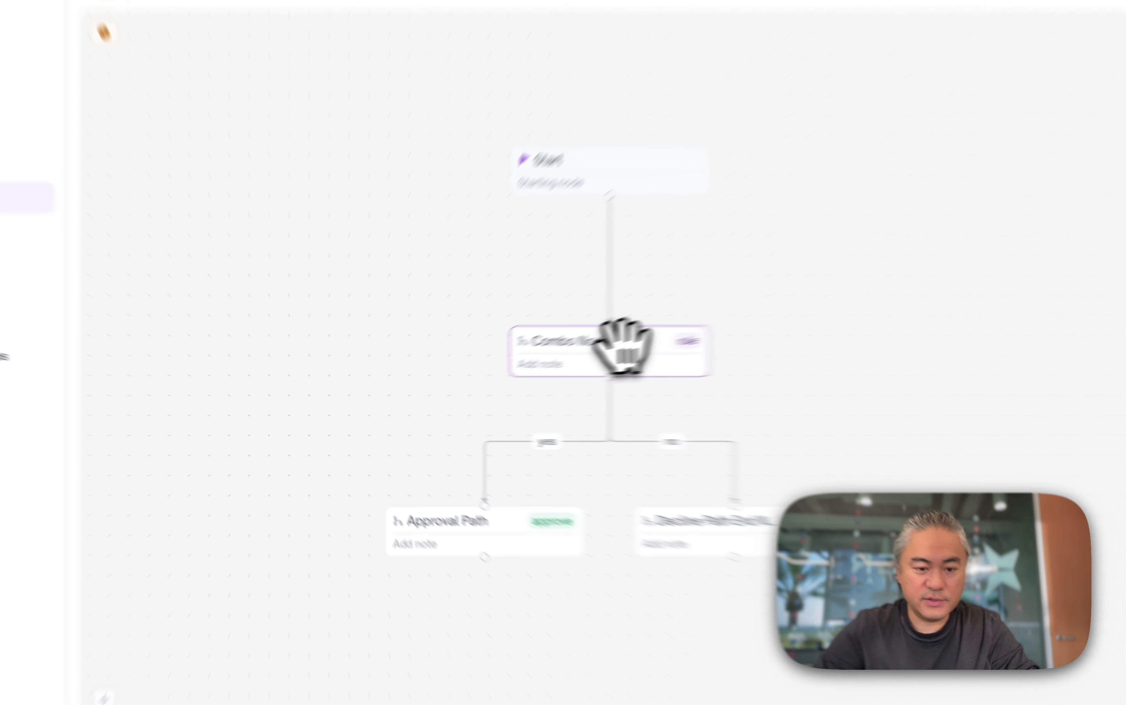
pyautogui.doubleClick(508, 375)
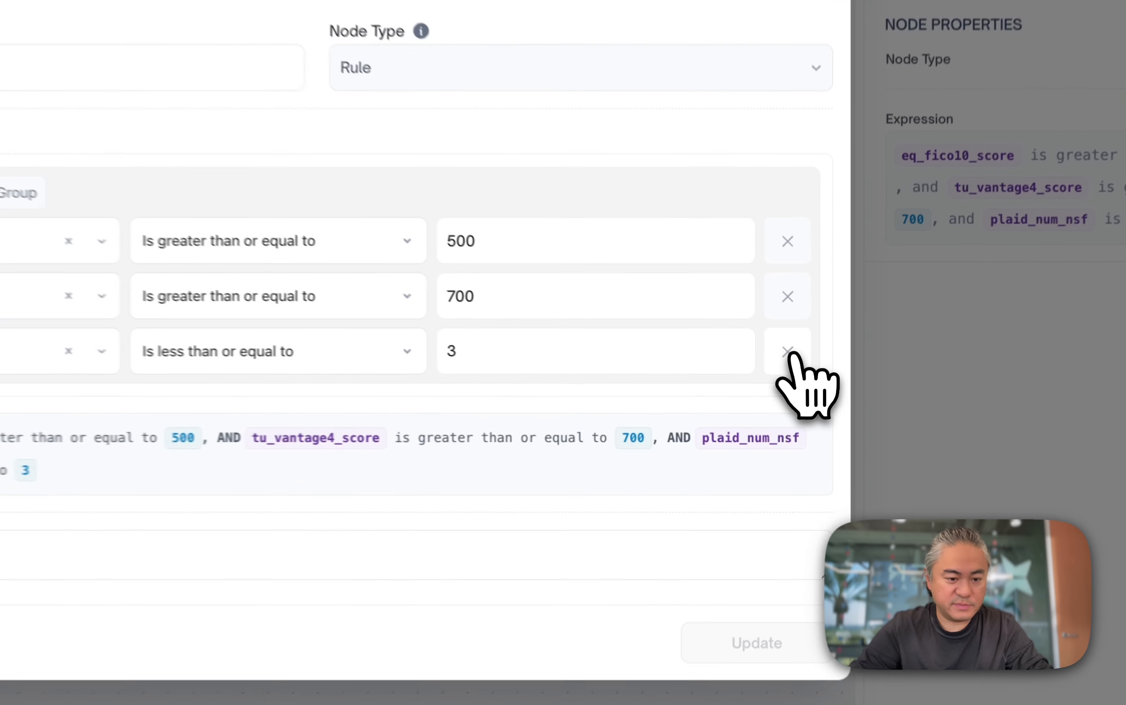
# - Remove the plaid_num_nsf condition and add a nested group containing a new empty rule
pyautogui.click(806, 397)
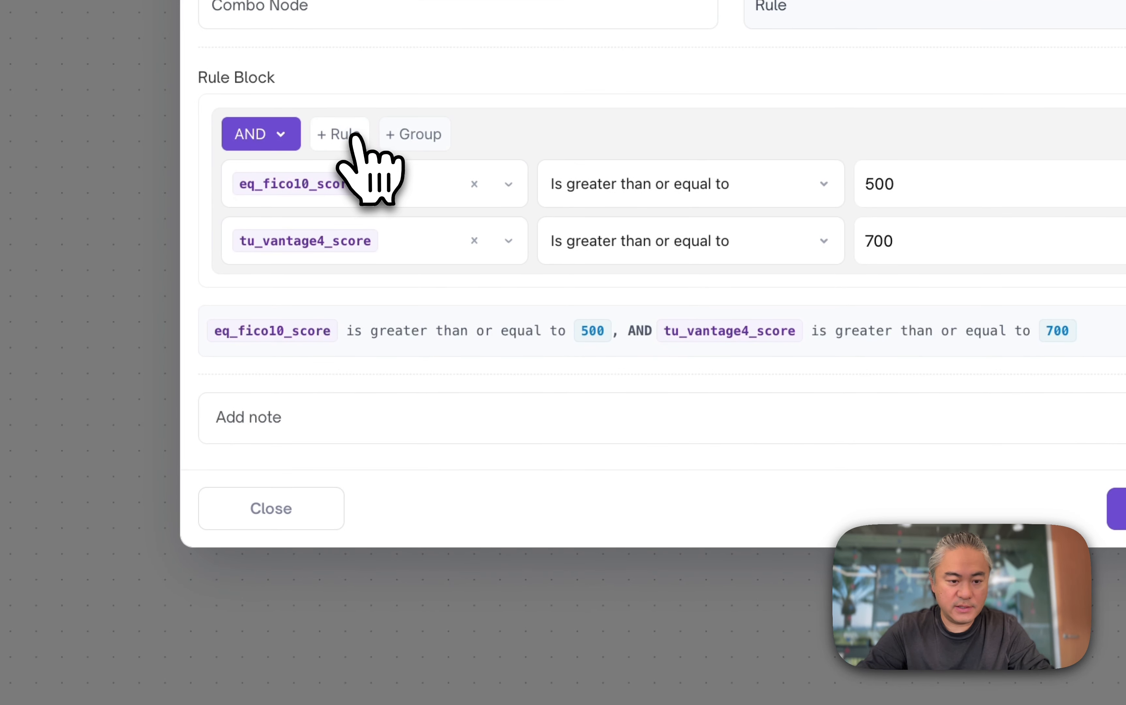
pyautogui.click(391, 136)
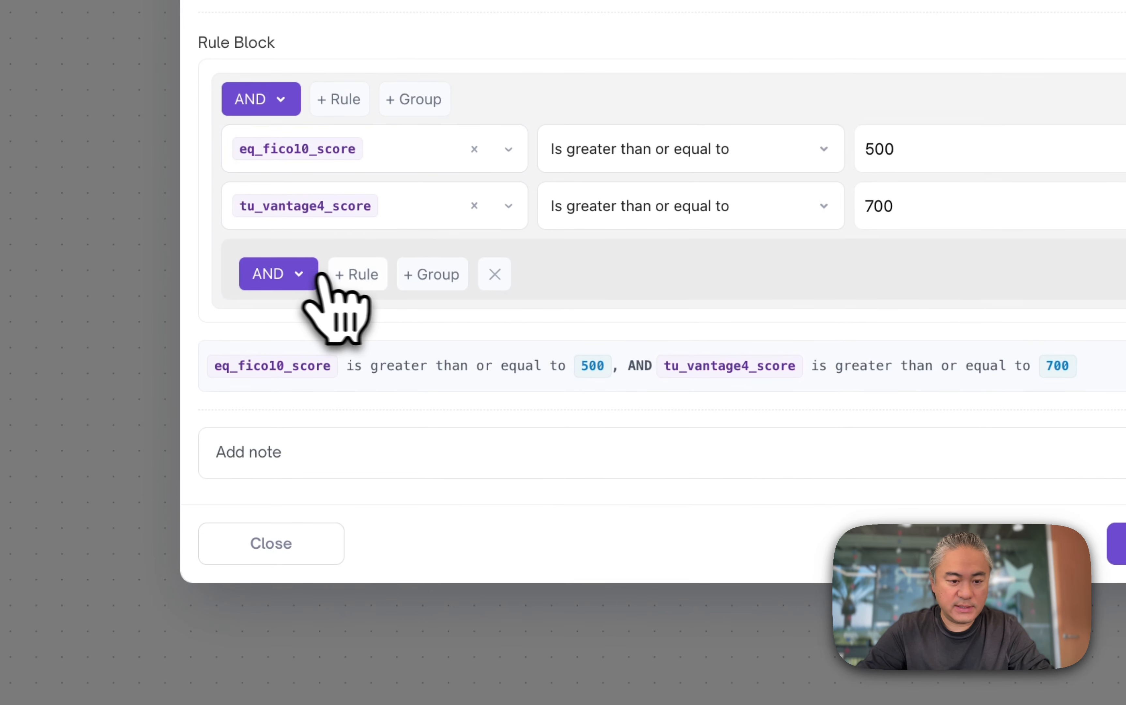
pyautogui.click(352, 277)
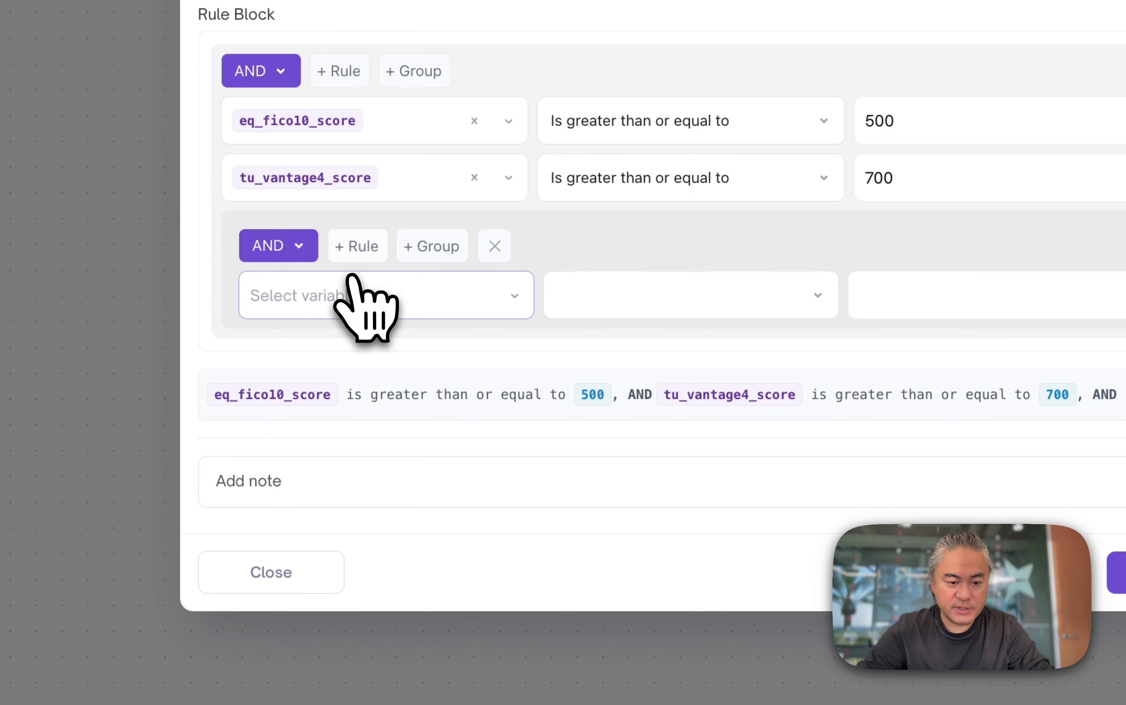
# - Set the group's rule to plaid_num_nsf is less than or equal to 3, and switch the top-level logic to OR
pyautogui.click(360, 296)
pyautogui.write('plaid')
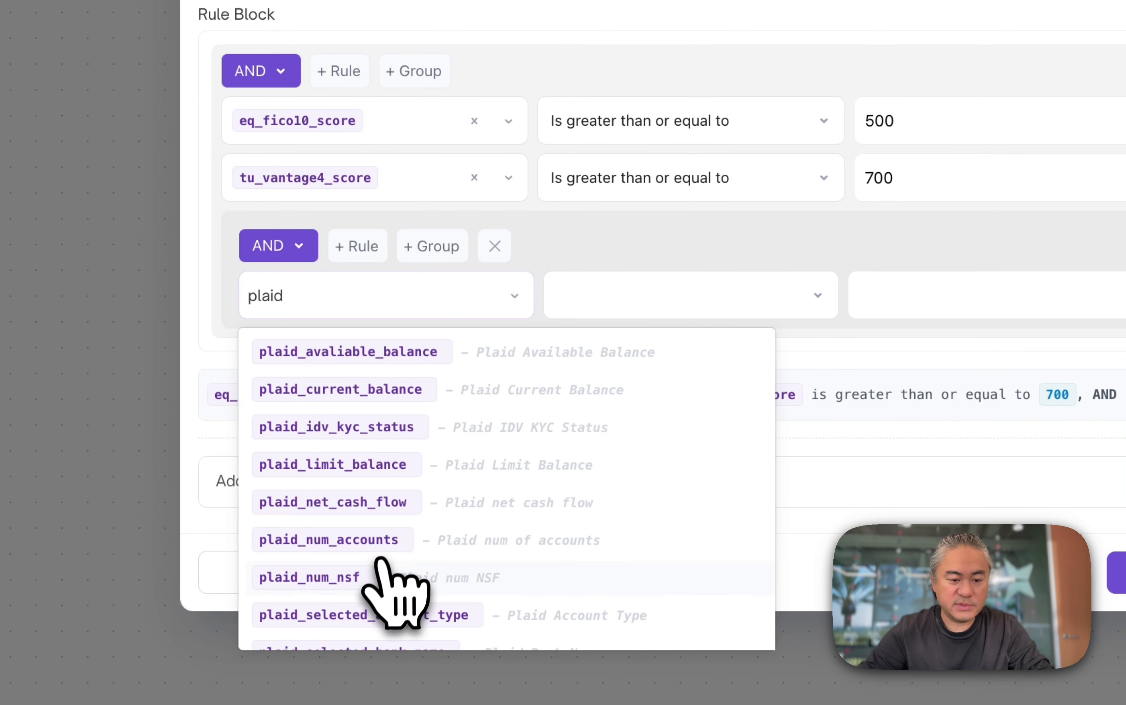
pyautogui.click(383, 580)
pyautogui.click(644, 293)
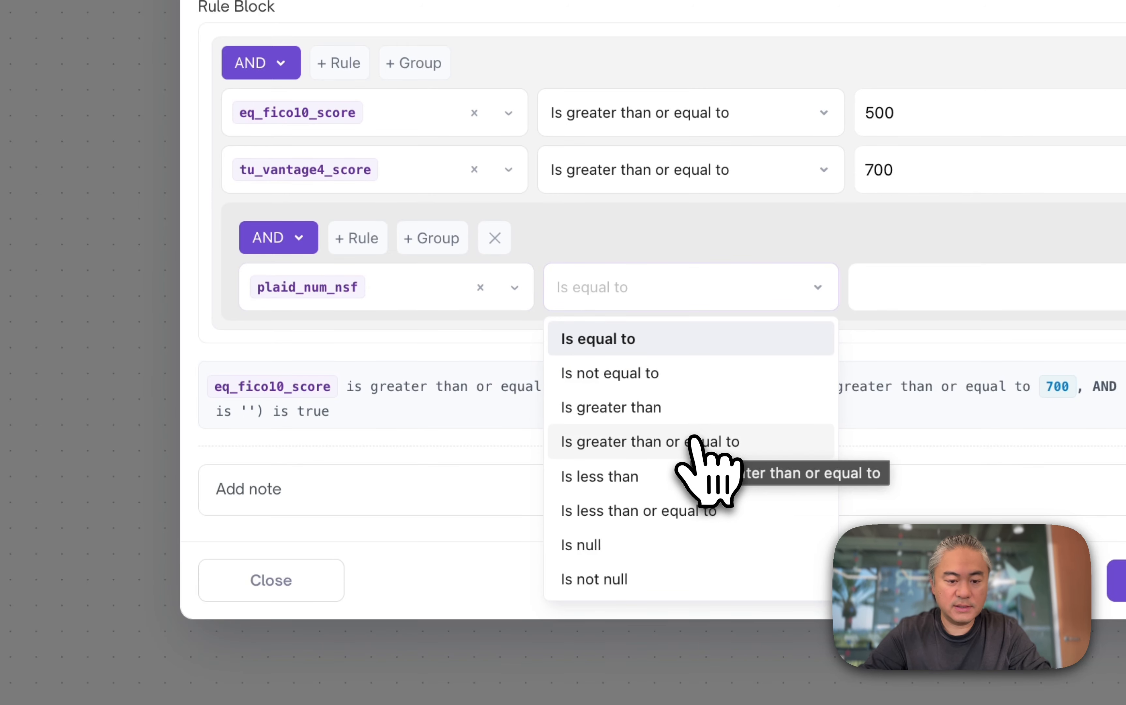
pyautogui.click(691, 511)
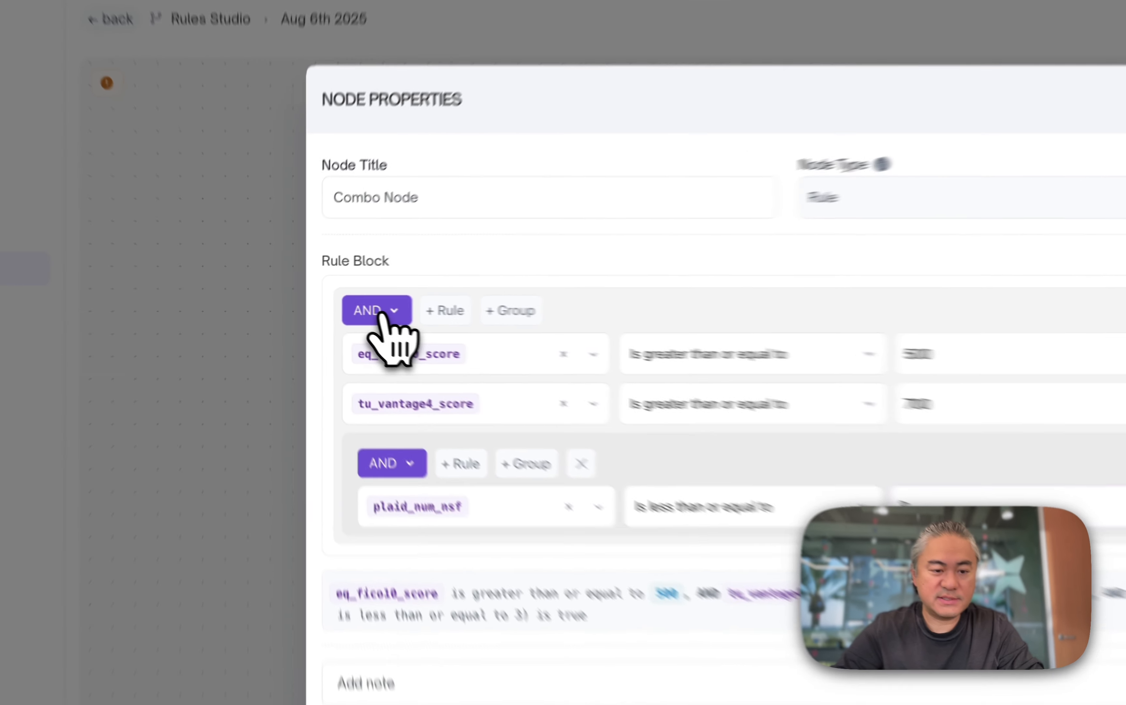
pyautogui.click(328, 304)
pyautogui.click(387, 390)
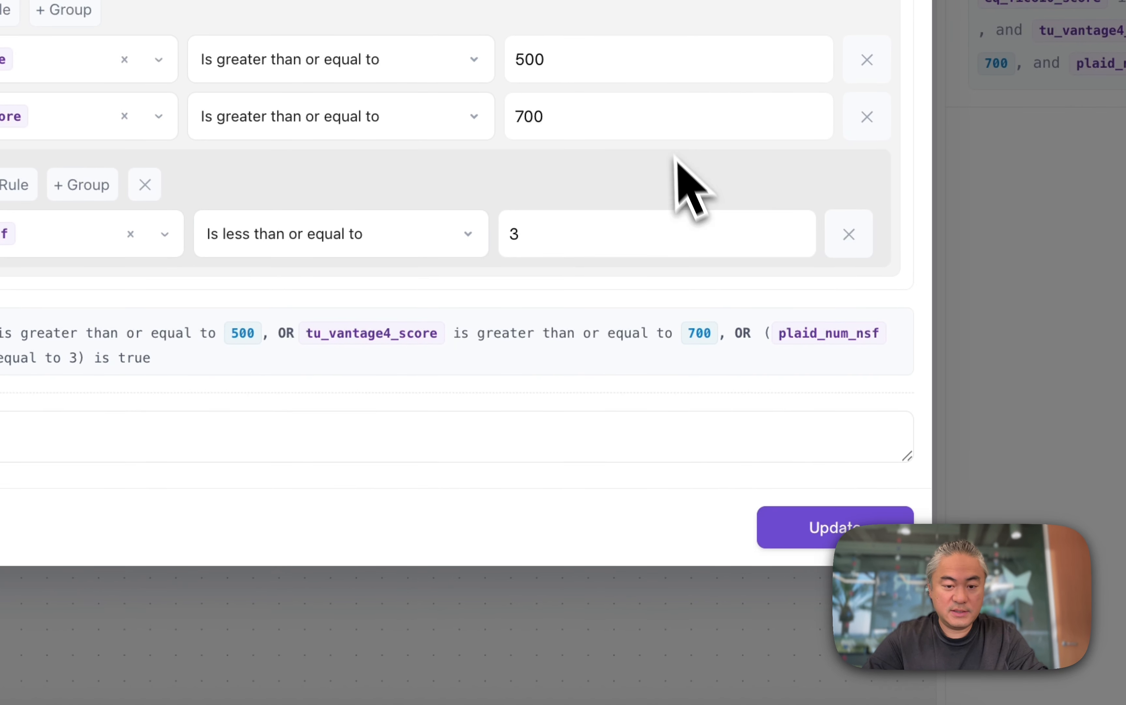
# - Set the tu_vantage4_score threshold to 500 and update the node
pyautogui.click(655, 125)
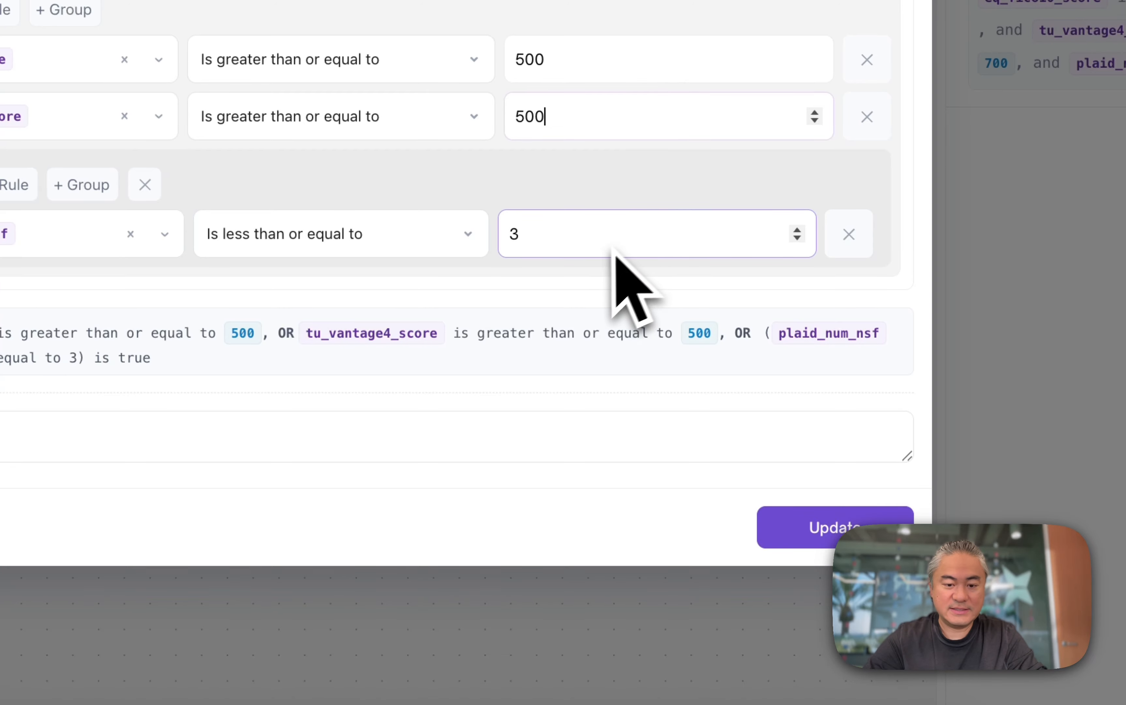
pyautogui.click(846, 522)
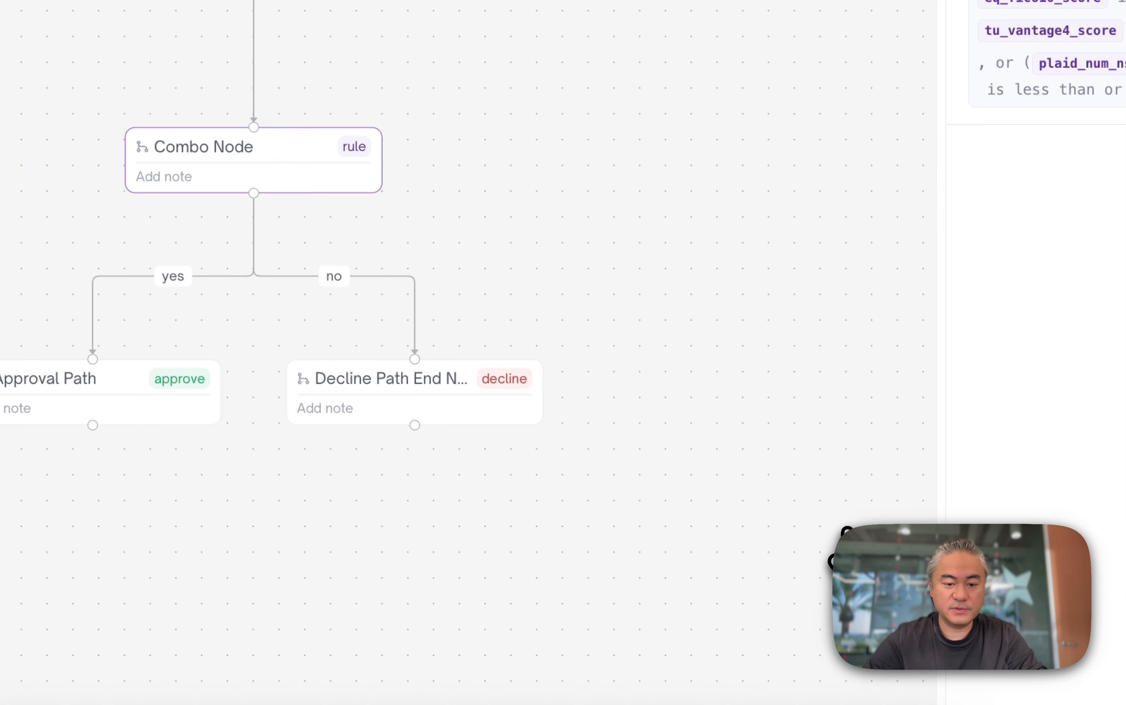
# - Rearrange the end nodes so the decline path sits left of the approval path
pyautogui.moveTo(200, 392); pyautogui.dragTo(648, 392)
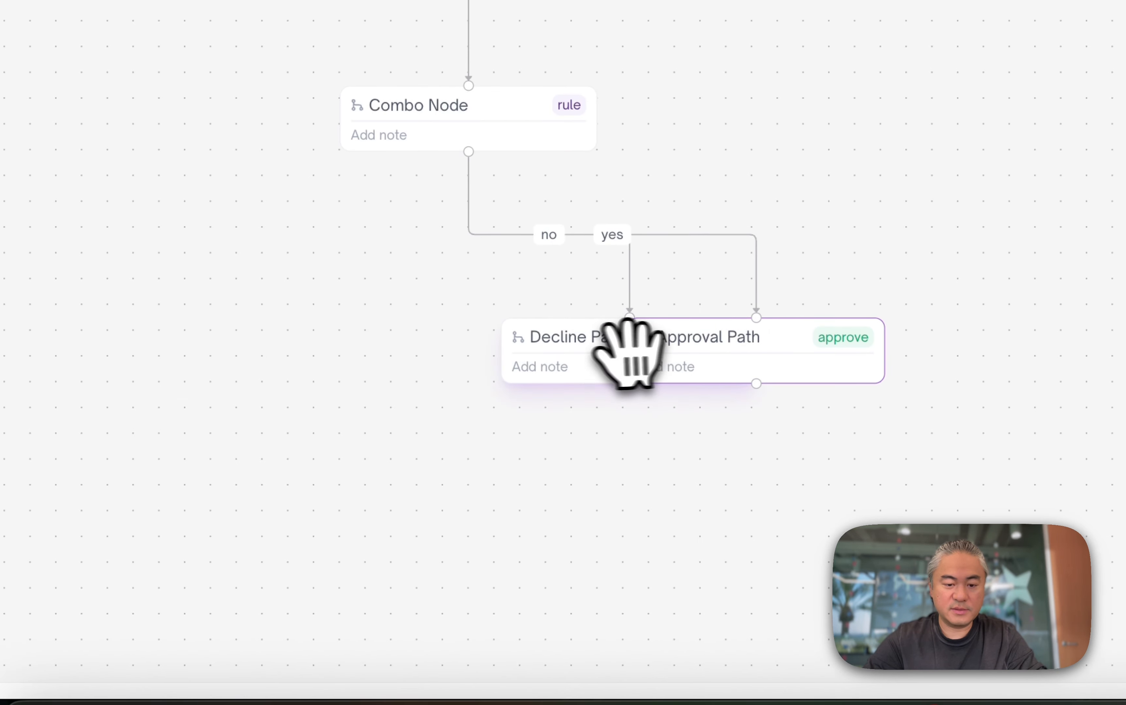
pyautogui.moveTo(503, 354); pyautogui.dragTo(136, 355)
pyautogui.moveTo(722, 356); pyautogui.dragTo(592, 350)
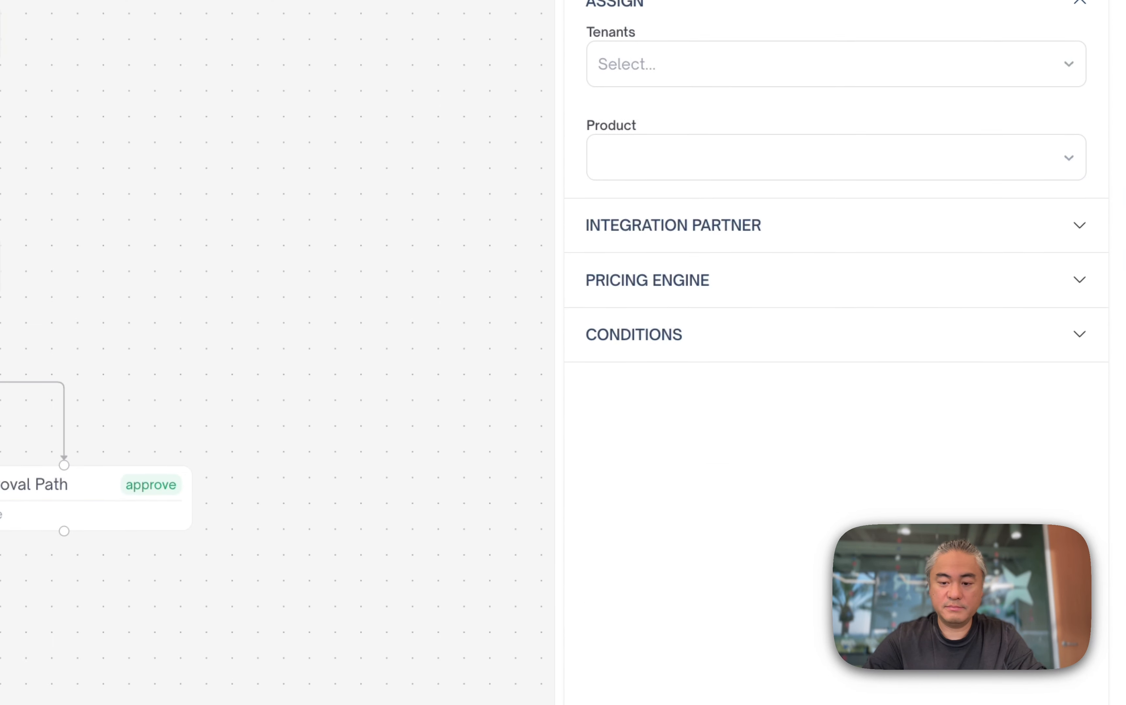
# - Test-run the rule with FICO score 499, Vantage score 500 and NSF count 2
pyautogui.click(877, 136)
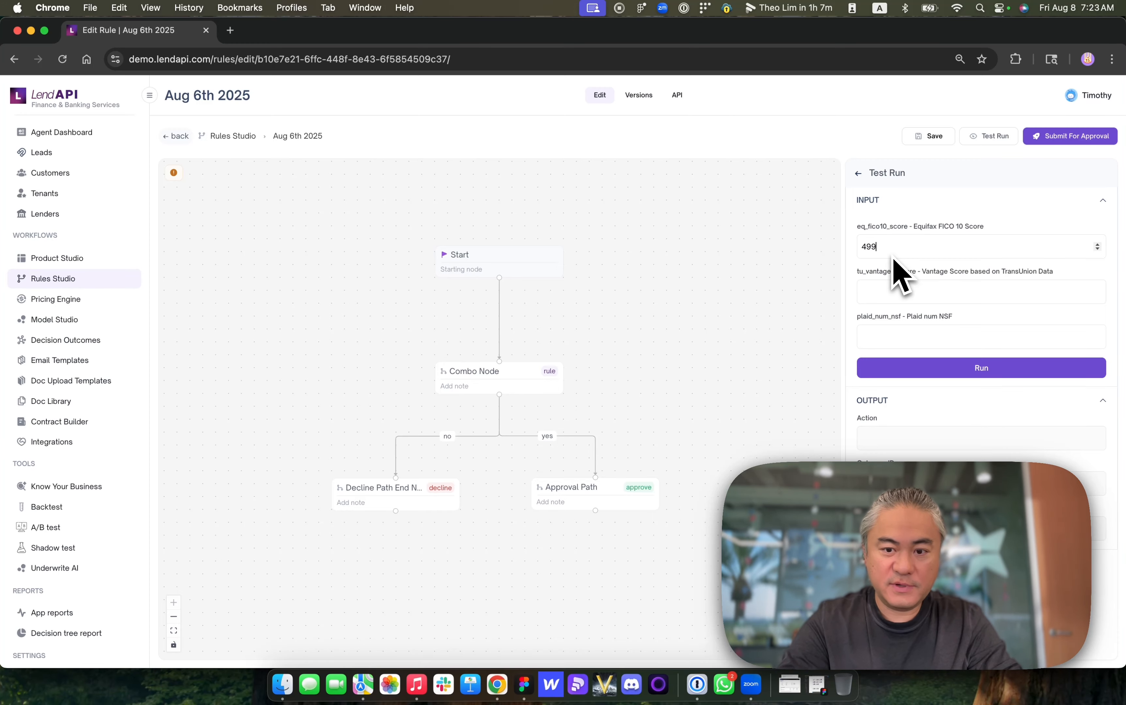
pyautogui.click(864, 297)
pyautogui.write('499')
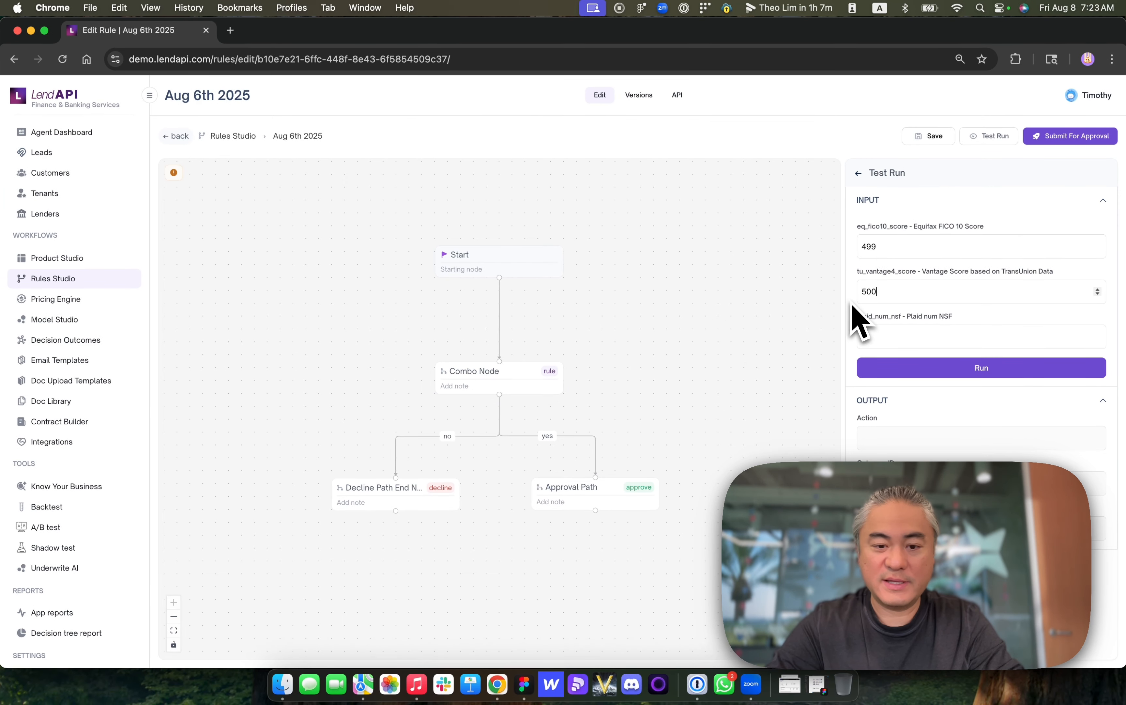
pyautogui.click(886, 333)
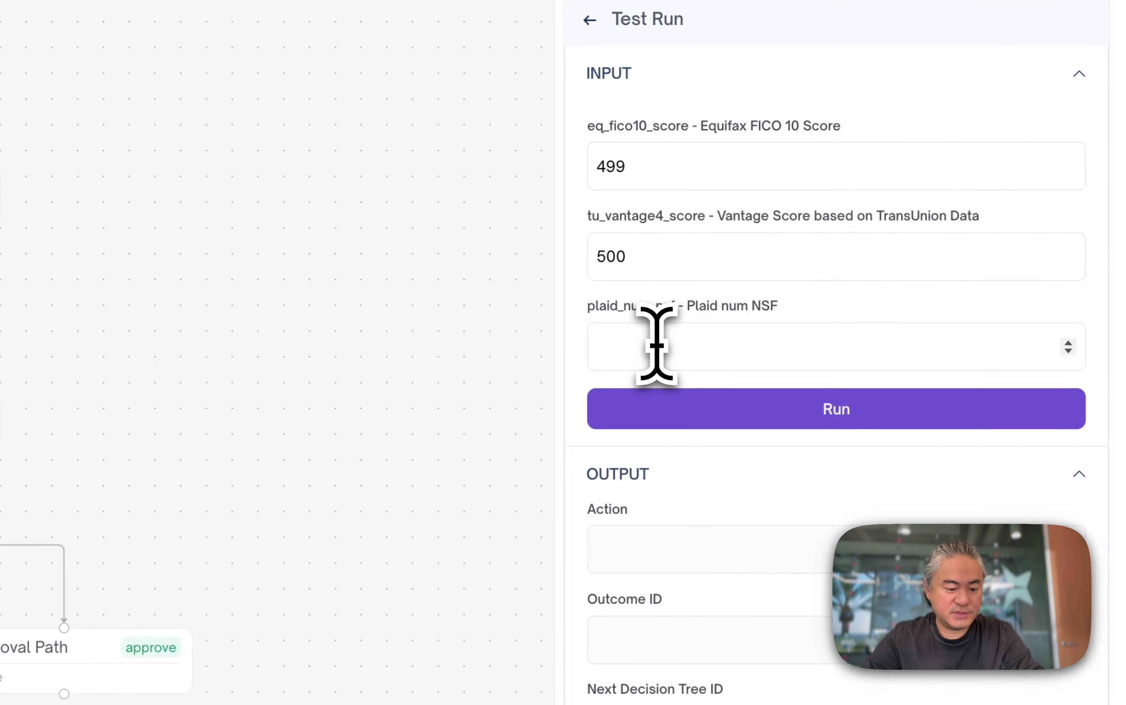
pyautogui.write('2')
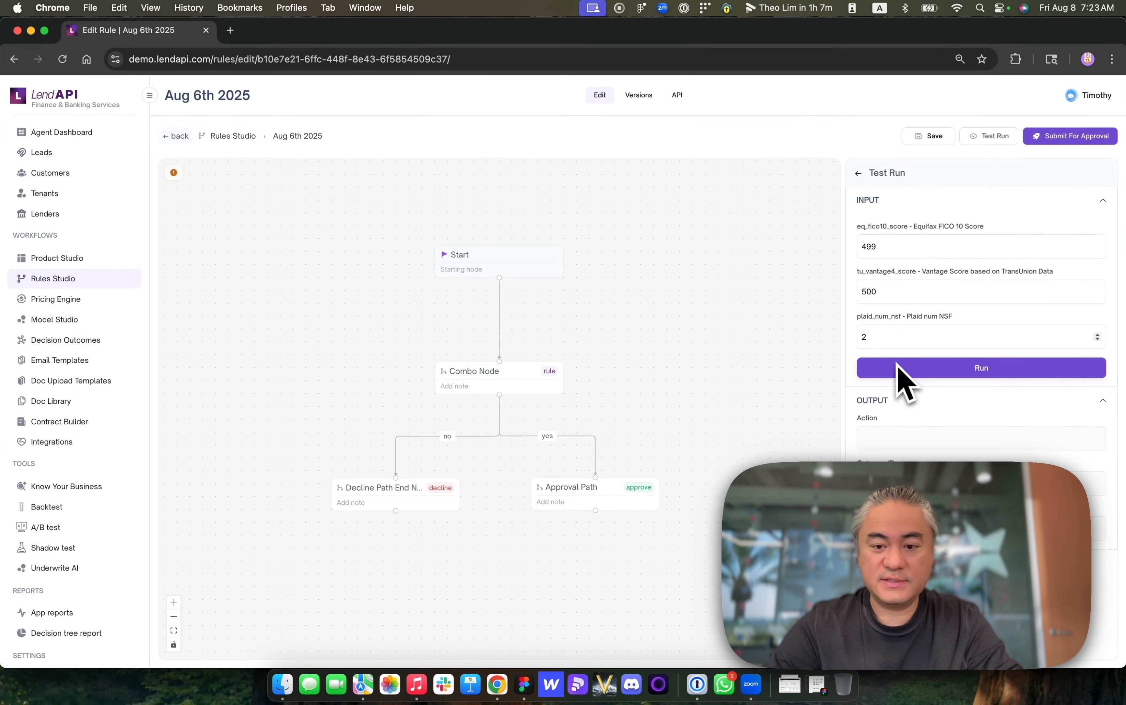
pyautogui.click(920, 371)
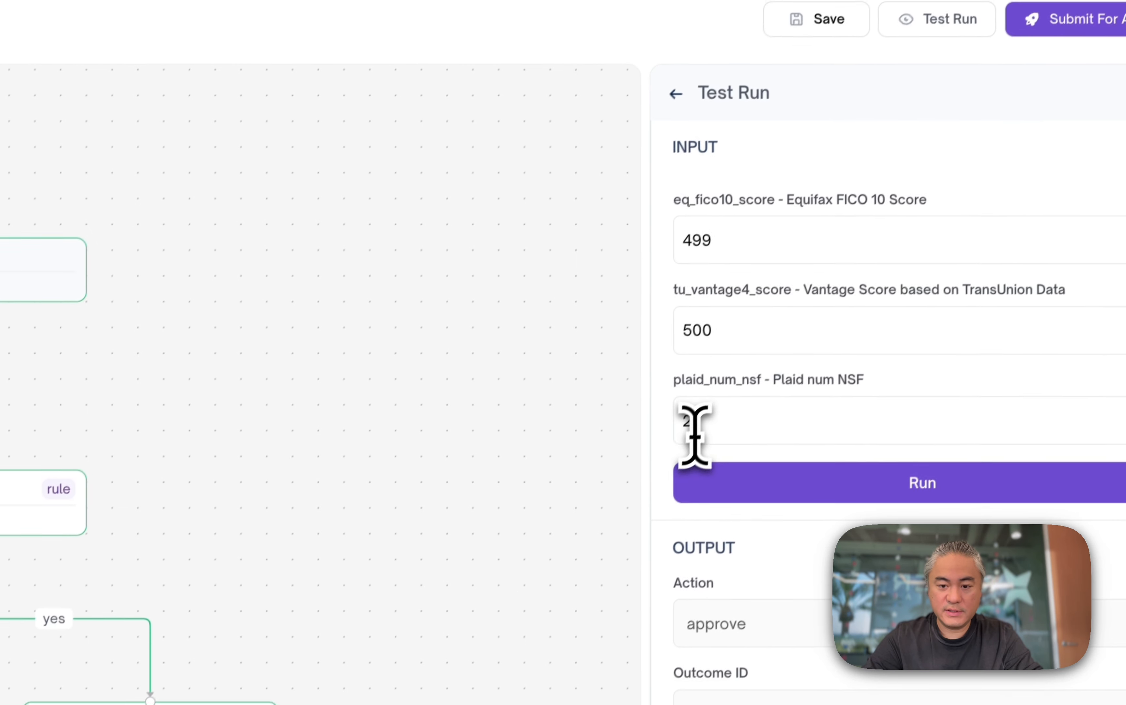
# - Test-run the rule again with FICO score 501, Vantage score 501 and NSF count 5
pyautogui.moveTo(722, 425); pyautogui.dragTo(603, 466)
pyautogui.write('5')
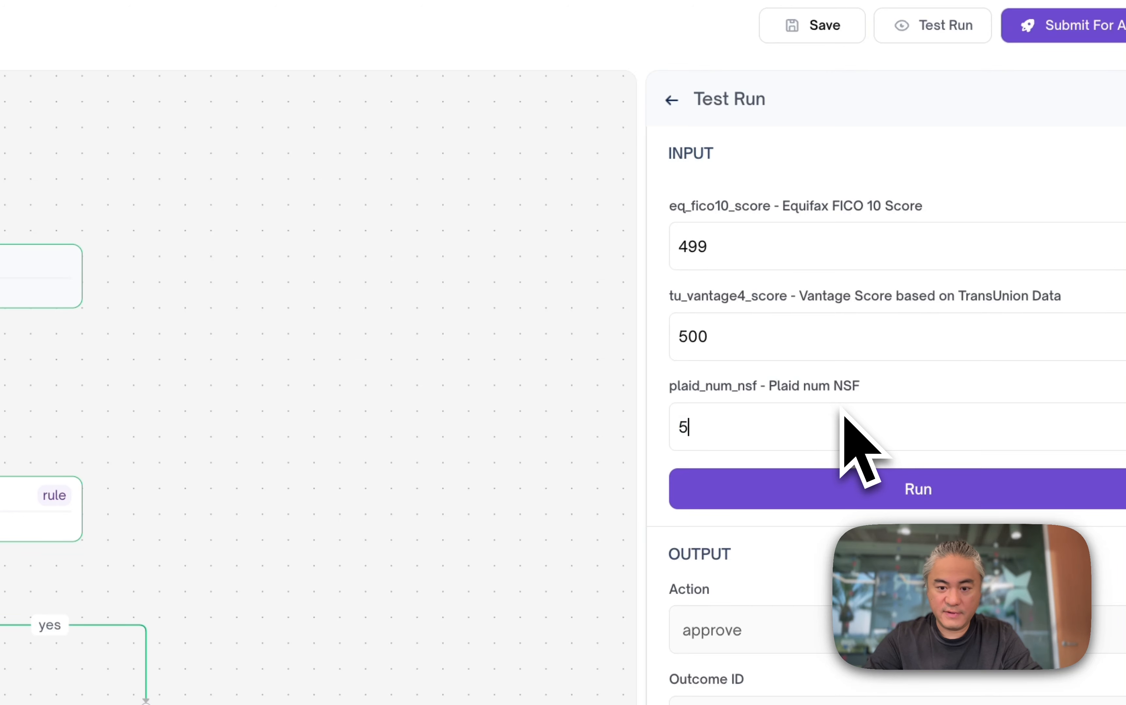
pyautogui.moveTo(720, 246); pyautogui.dragTo(658, 252)
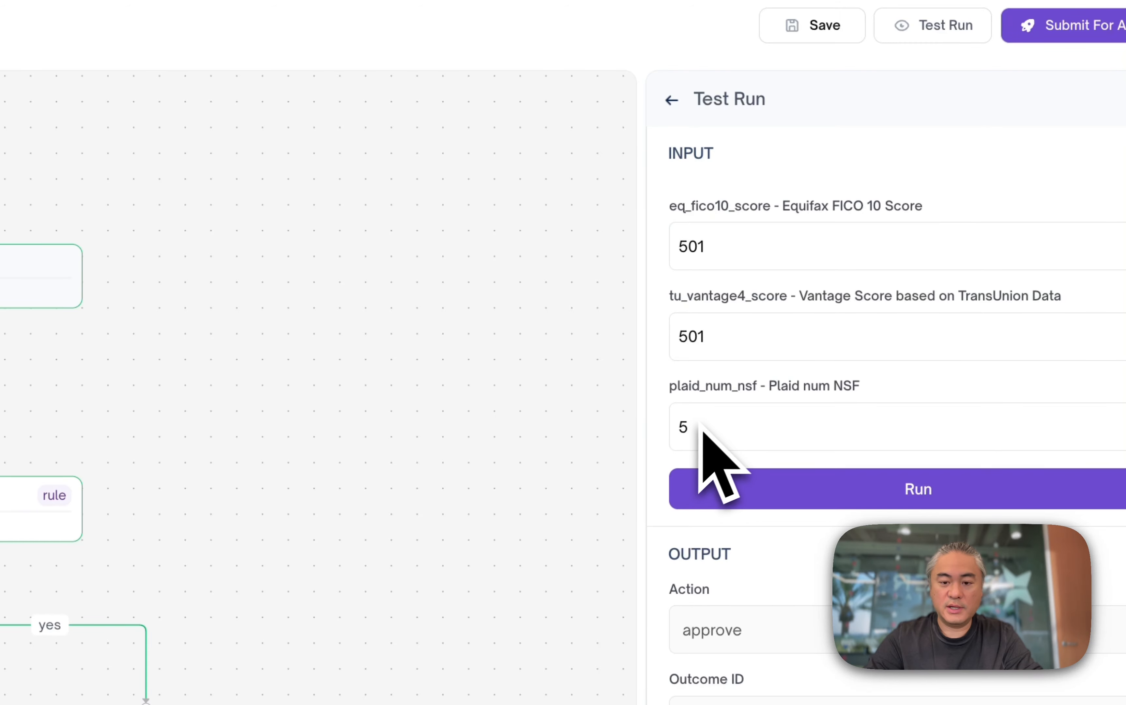
pyautogui.click(711, 494)
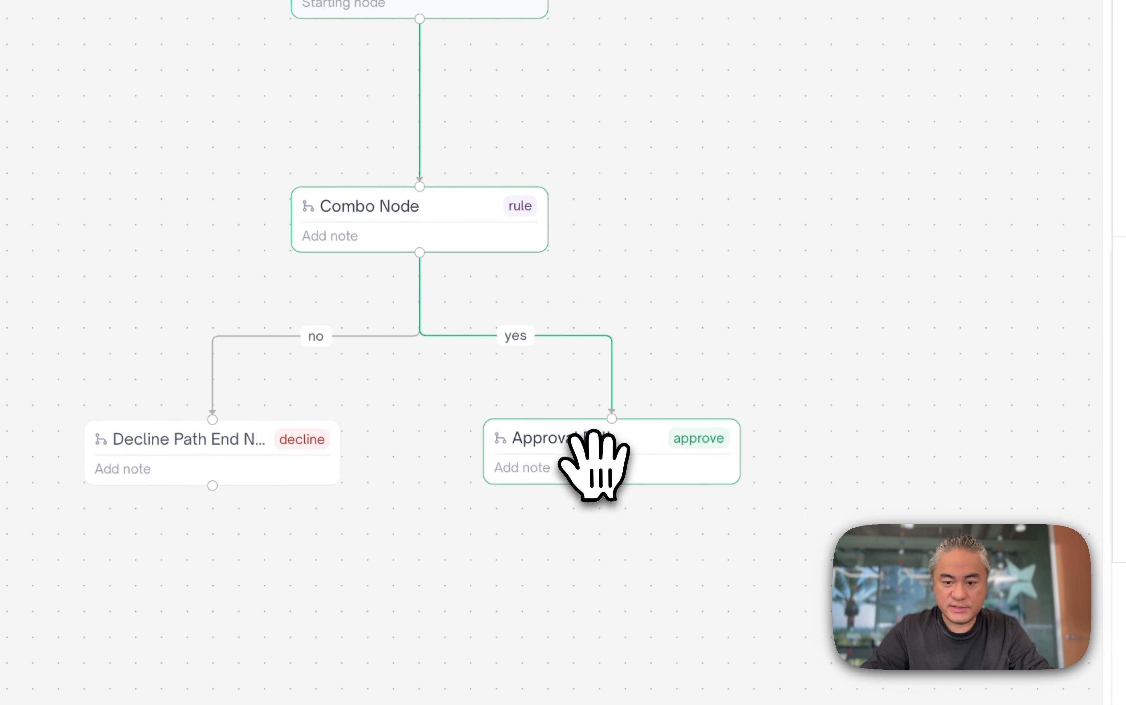
# - Delete the approval and decline end nodes below the Combo Node
pyautogui.click(465, 226)
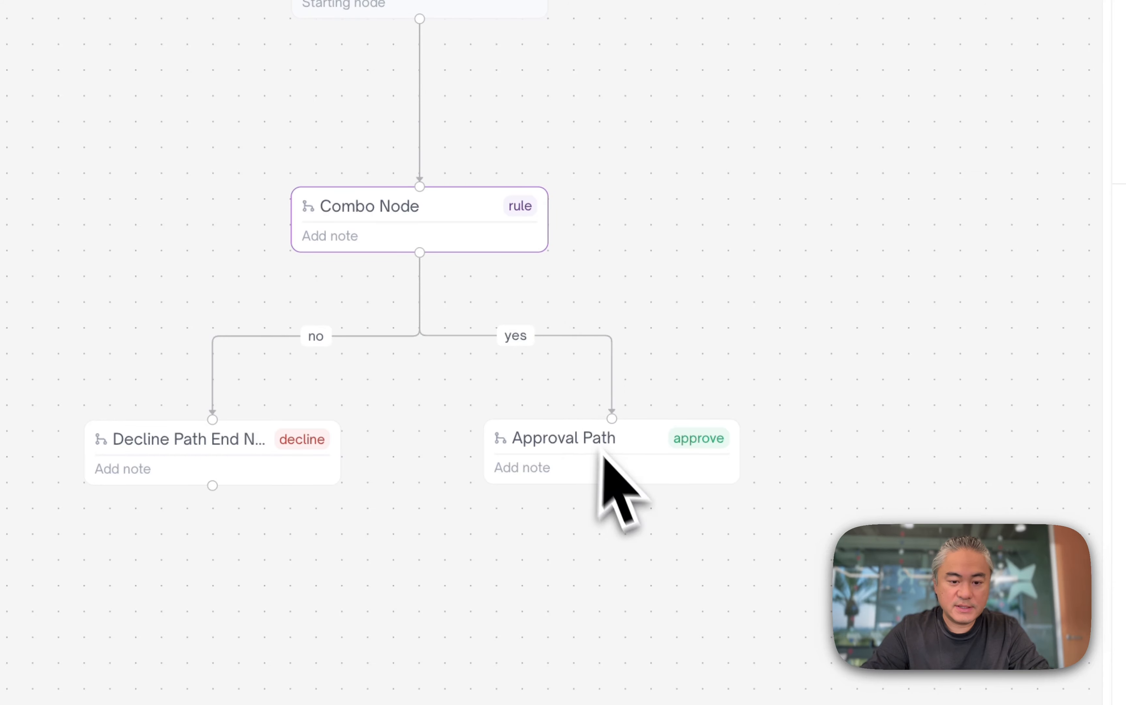
pyautogui.click(604, 459)
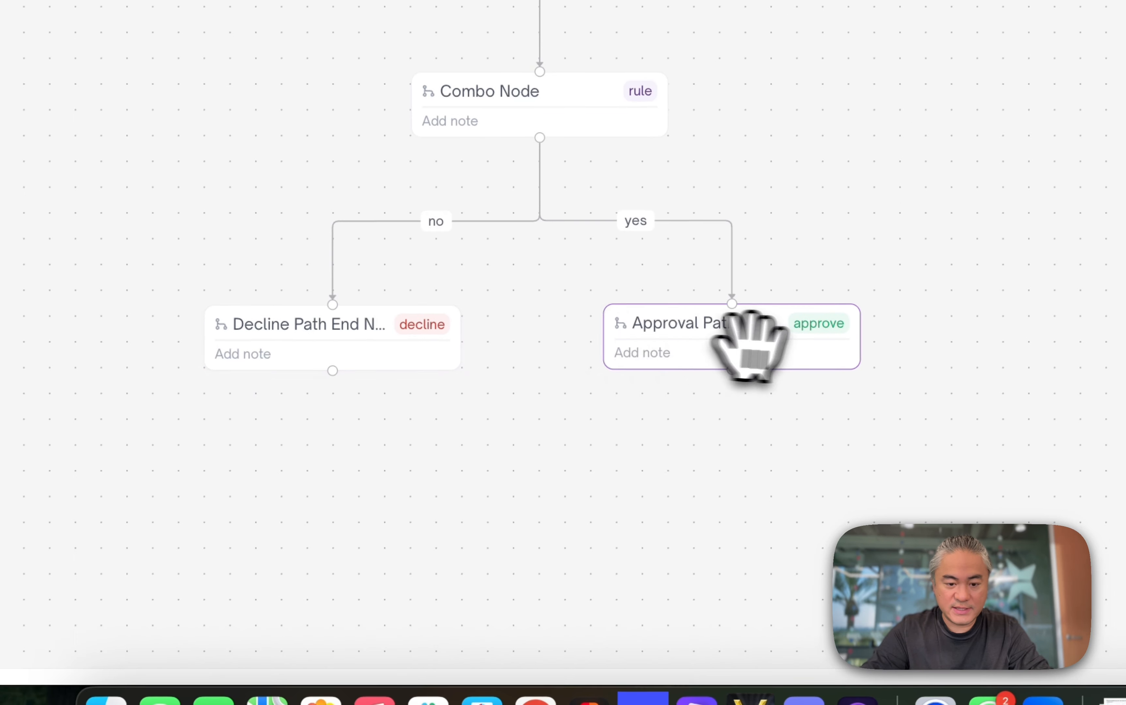
pyautogui.click(1083, 198)
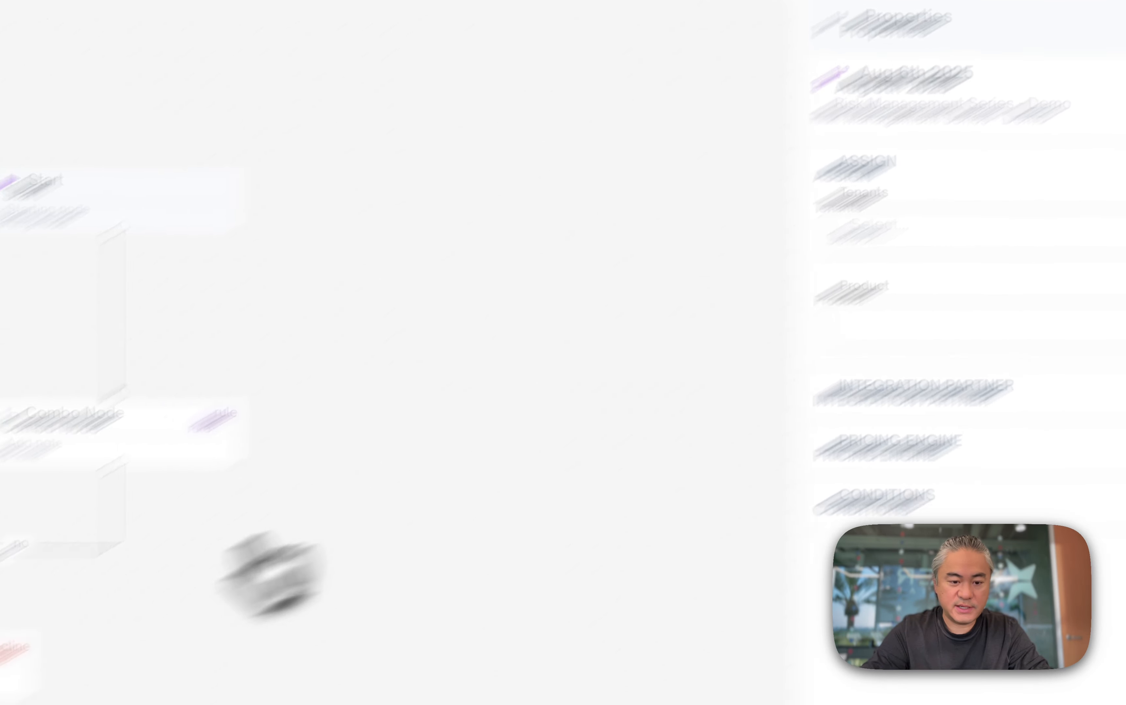
pyautogui.click(349, 453)
pyautogui.click(1084, 231)
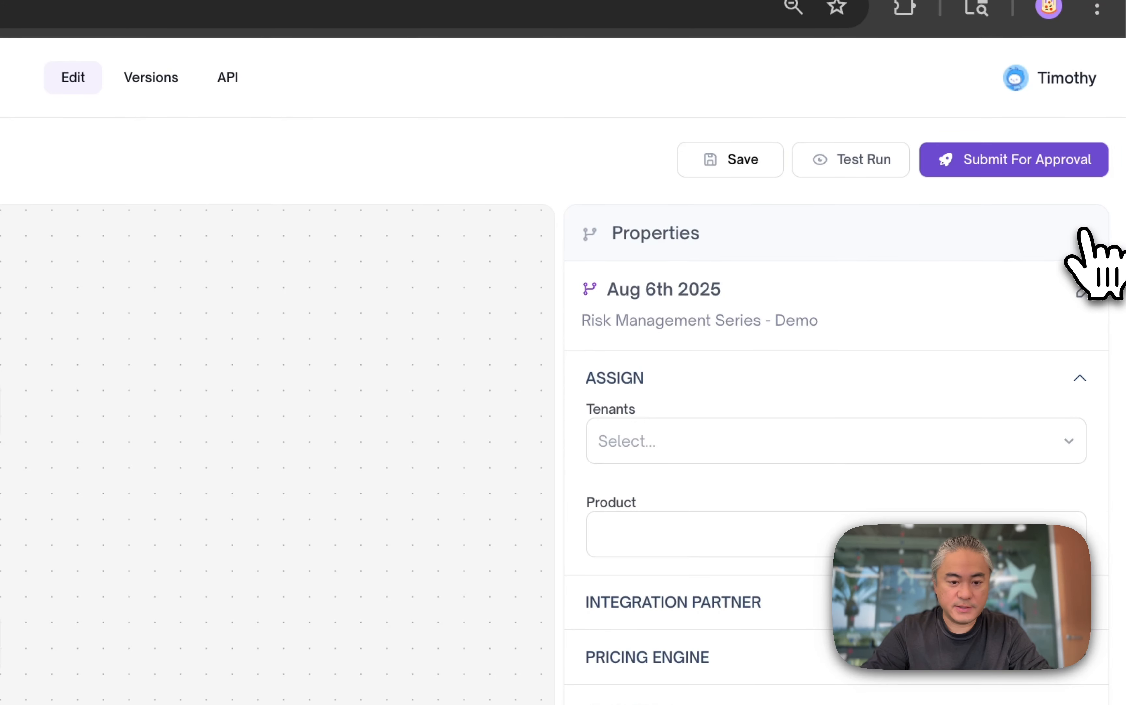
pyautogui.click(560, 313)
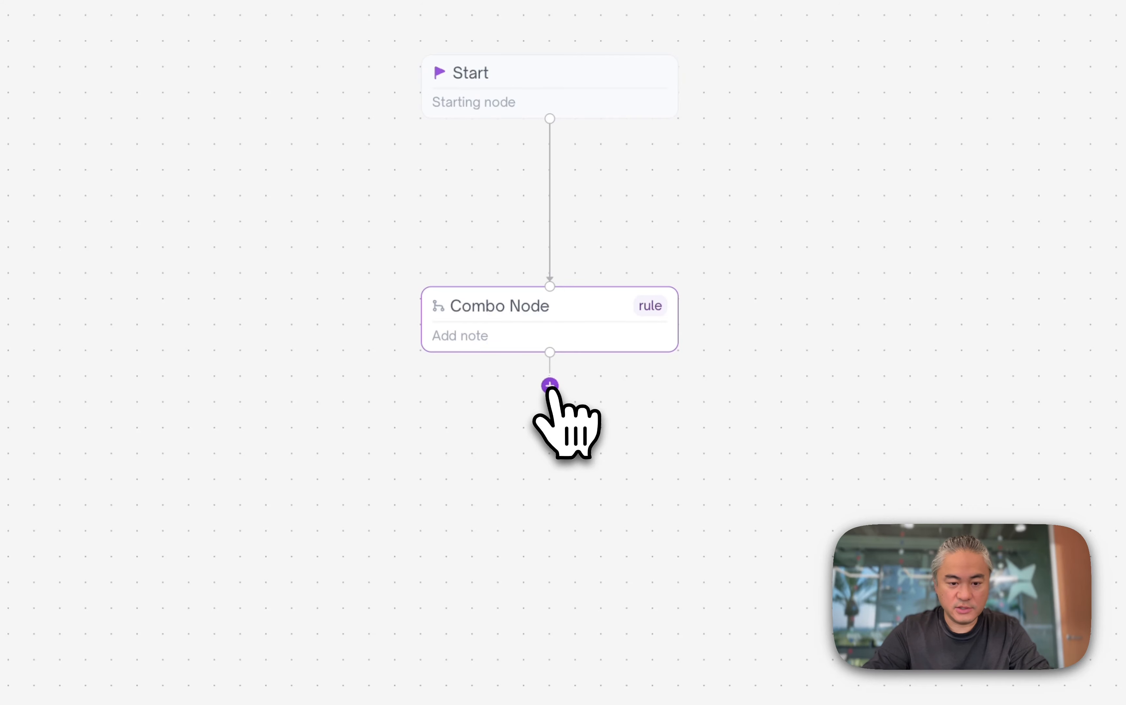
# - Add a pair of new rule nodes on the Combo Node's yes and no branches, placing the no branch on the left
pyautogui.click(550, 386)
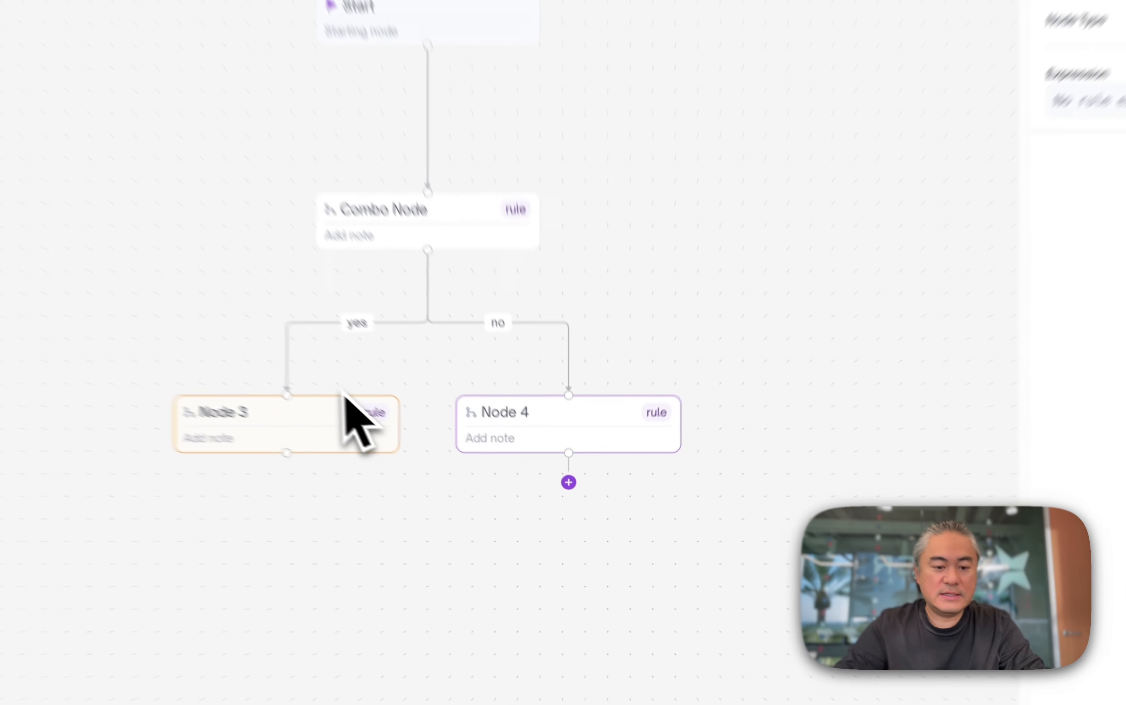
pyautogui.click(637, 443)
pyautogui.moveTo(443, 482); pyautogui.dragTo(728, 463)
pyautogui.moveTo(558, 391); pyautogui.dragTo(133, 390)
pyautogui.moveTo(843, 326); pyautogui.dragTo(655, 380)
pyautogui.moveTo(605, 510); pyautogui.dragTo(624, 492)
pyautogui.scroll(-5, 685, 485)
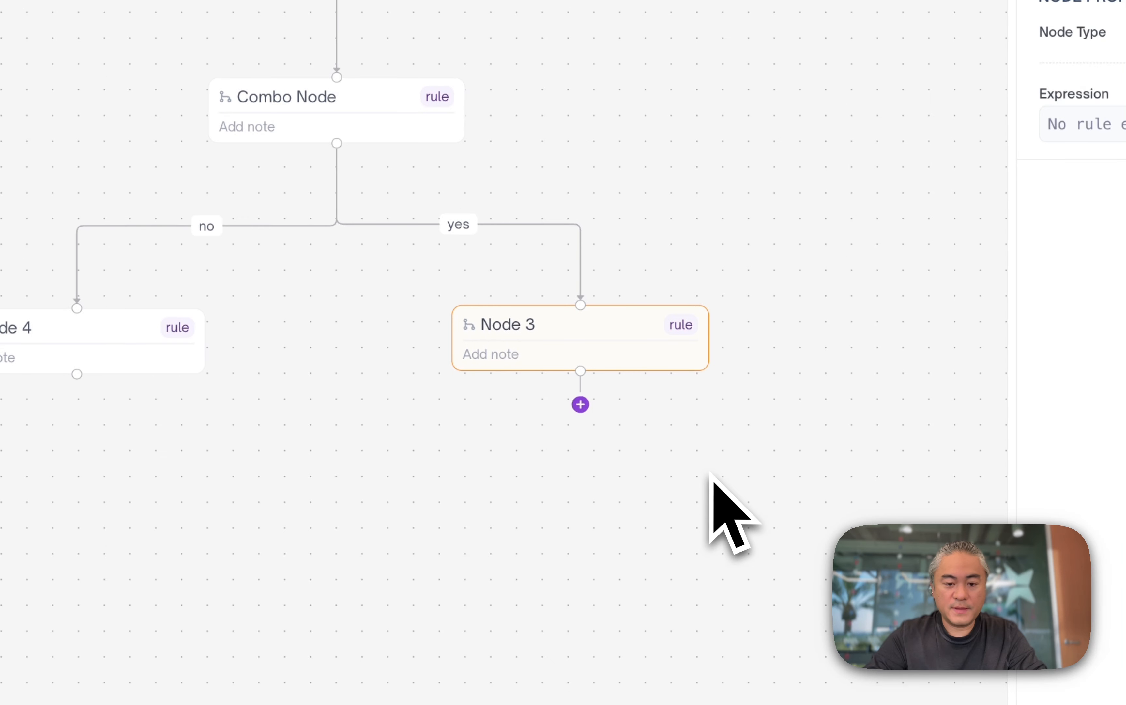
# - Remove the nested group and the tu_vantage4_score rule from the Combo Node, keeping only eq_fico10_score is greater than or equal to 500
pyautogui.doubleClick(389, 121)
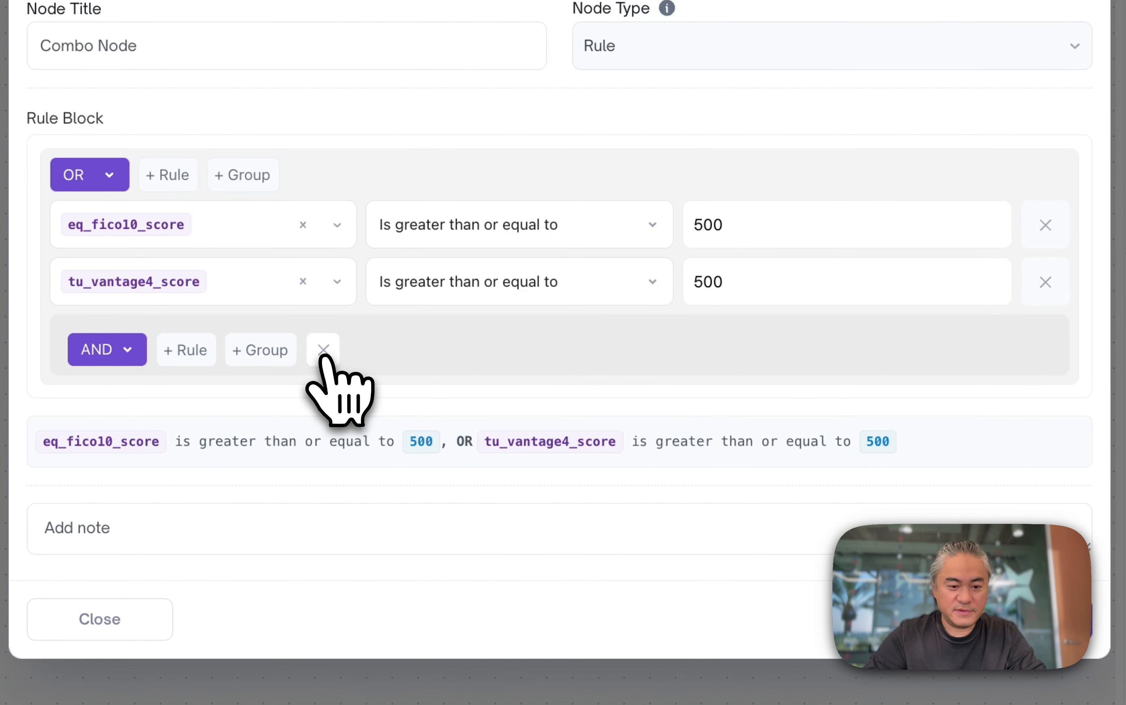
pyautogui.click(324, 349)
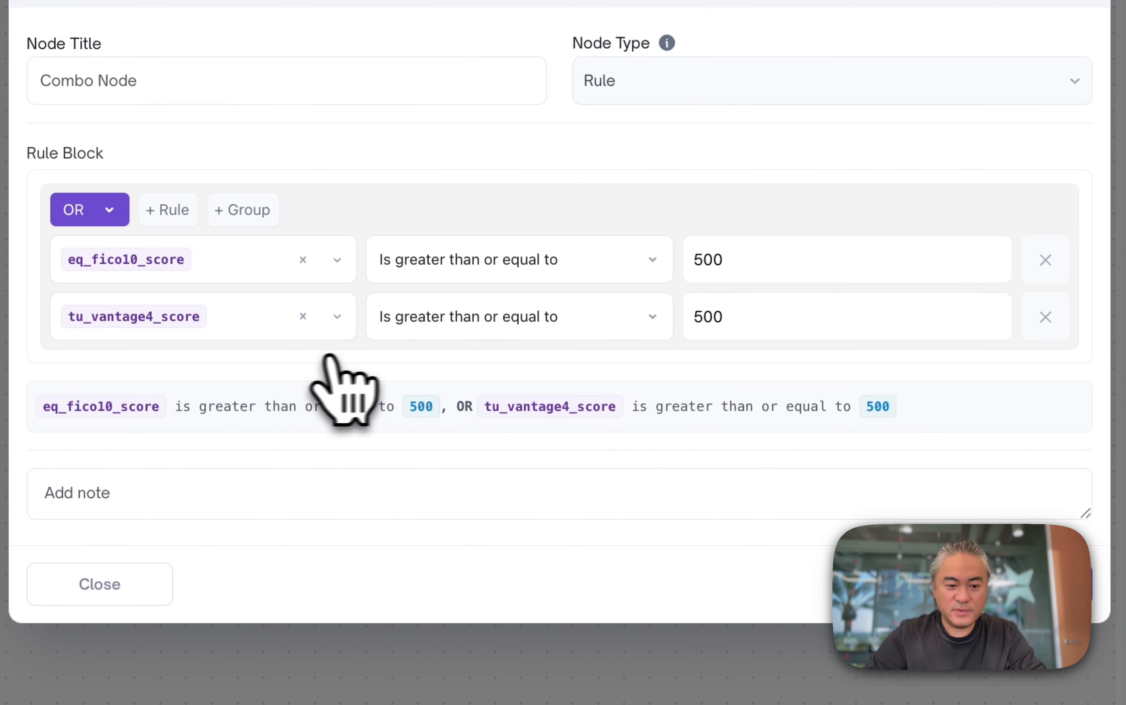
pyautogui.click(1046, 282)
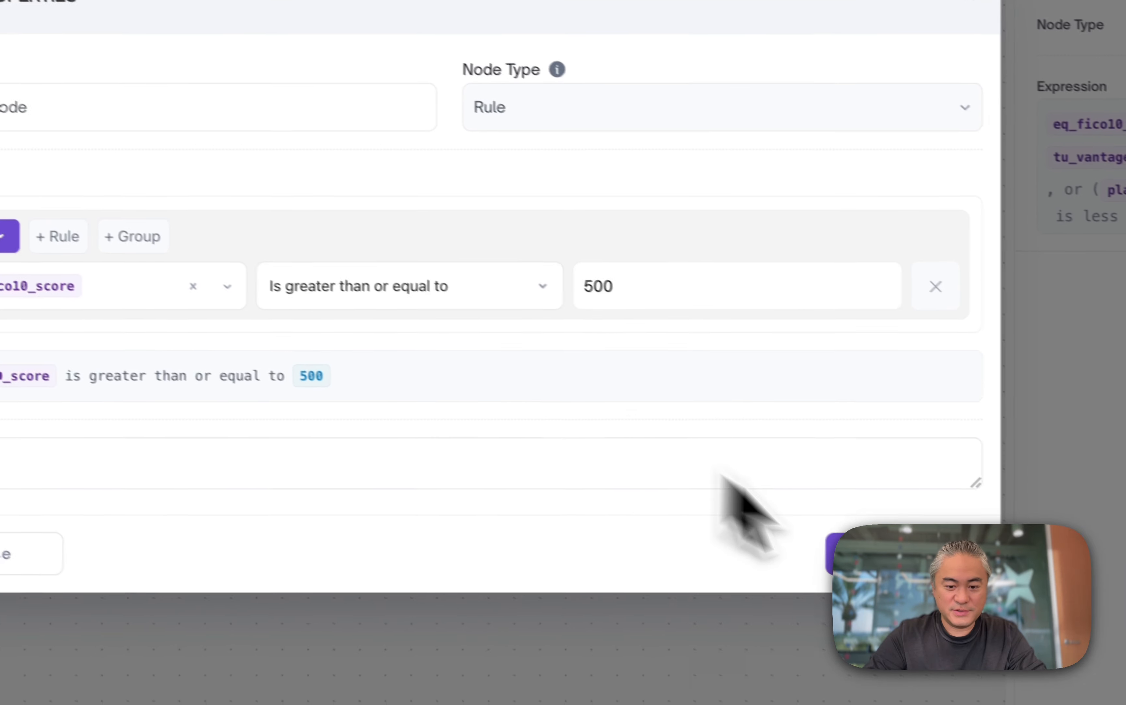
pyautogui.click(779, 624)
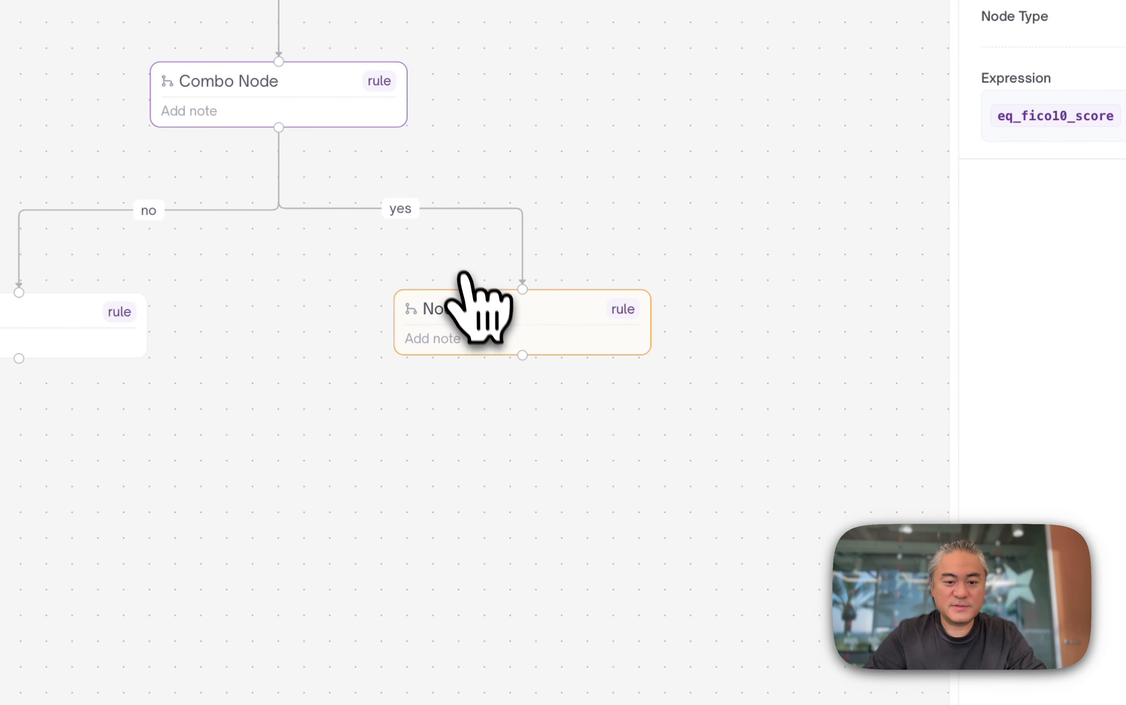
pyautogui.click(328, 131)
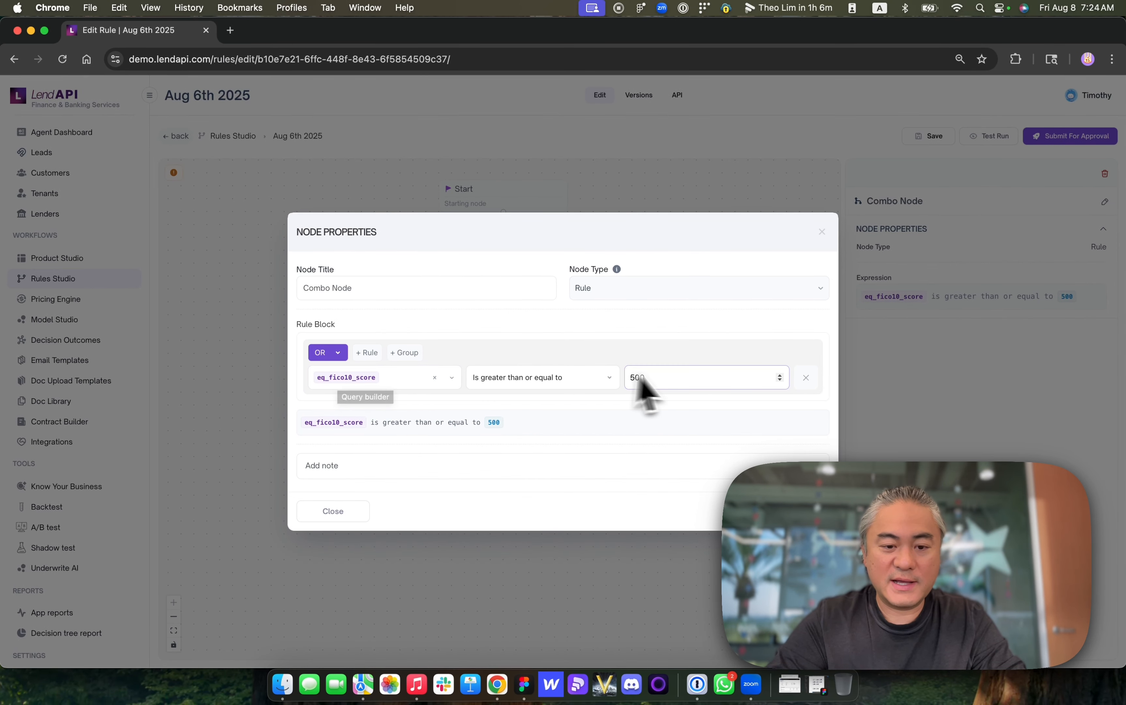
pyautogui.press('Escape')
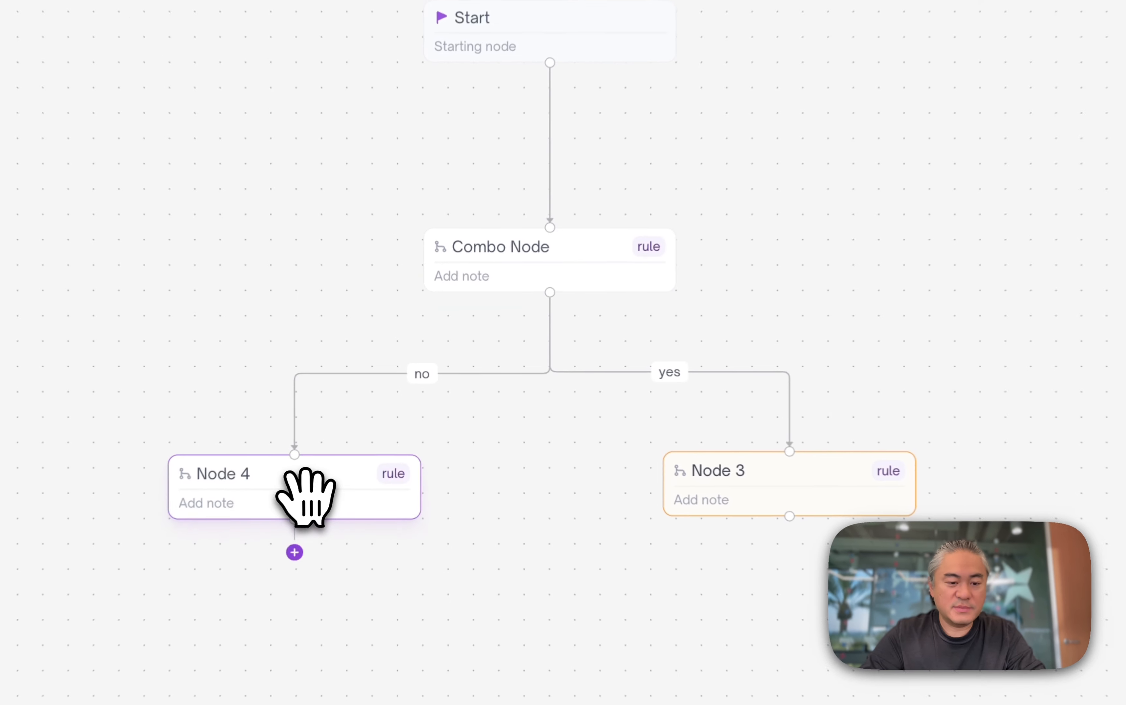
# - Turn Node 4 into an Action node that changes status to Decline with the Credit decline outcome
pyautogui.doubleClick(377, 431)
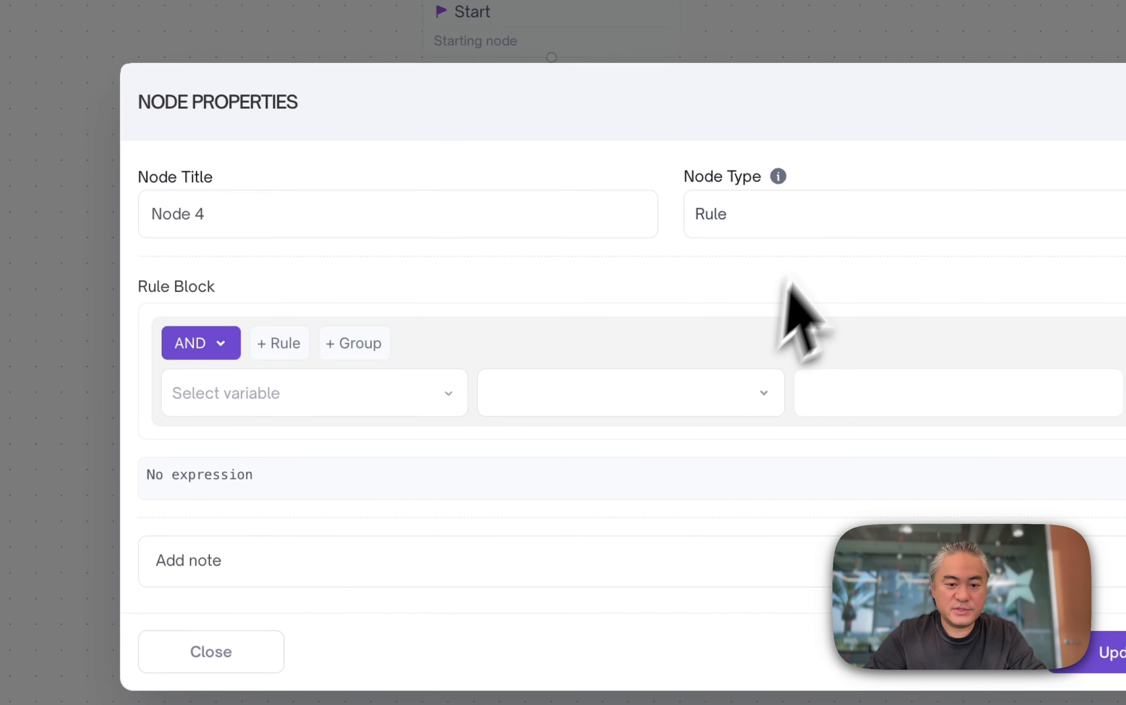
pyautogui.click(824, 208)
pyautogui.click(802, 313)
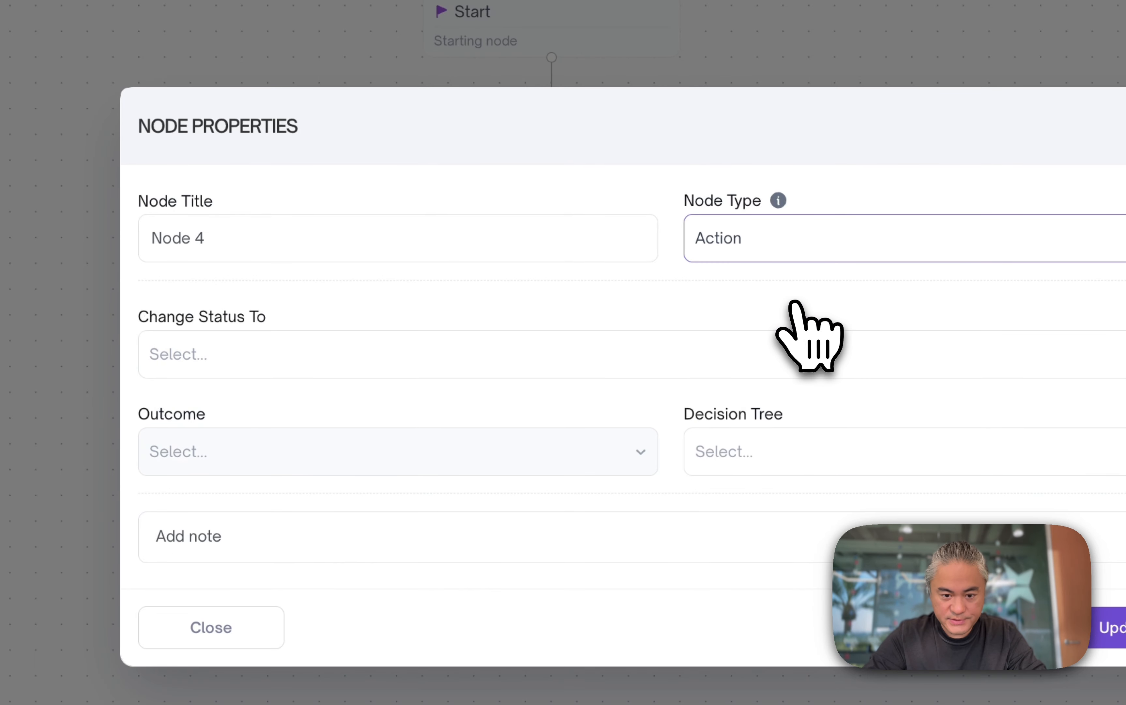
pyautogui.click(397, 369)
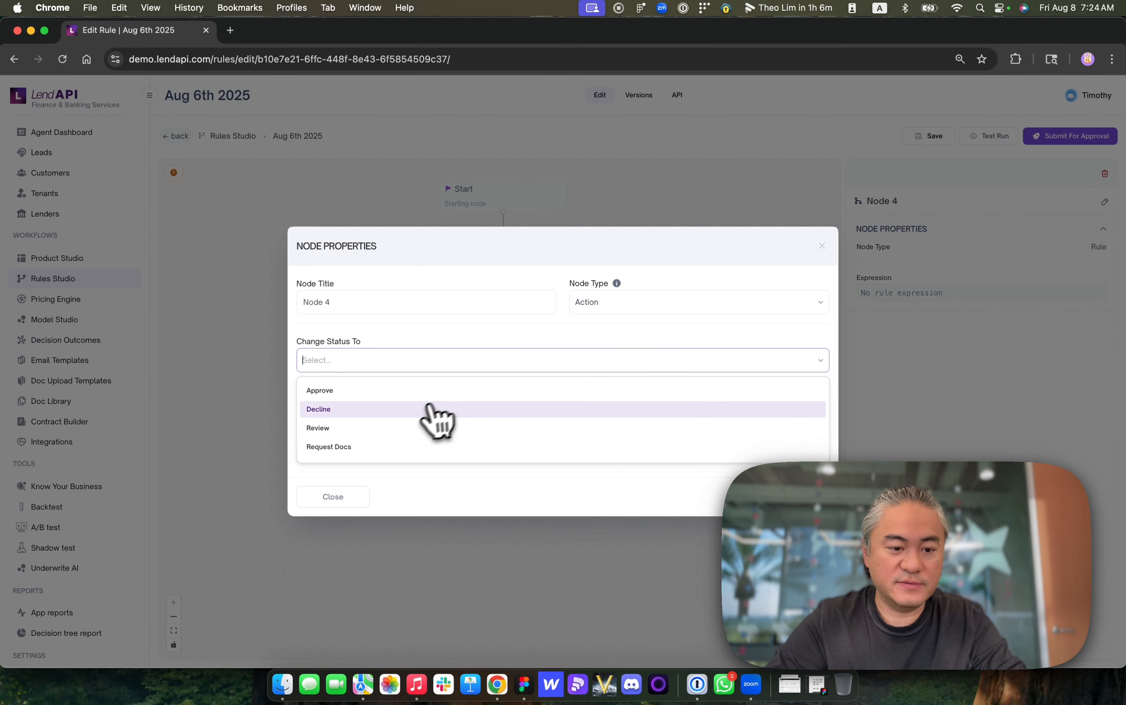
pyautogui.click(434, 409)
pyautogui.click(389, 414)
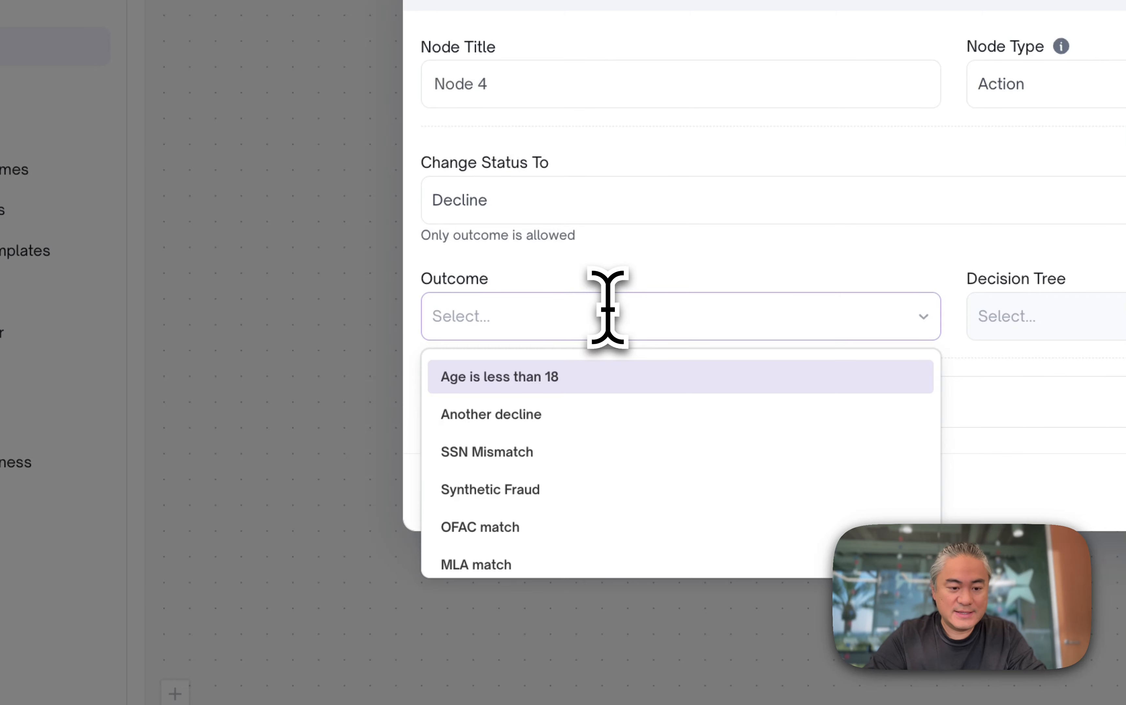
pyautogui.scroll(-5, 501, 397)
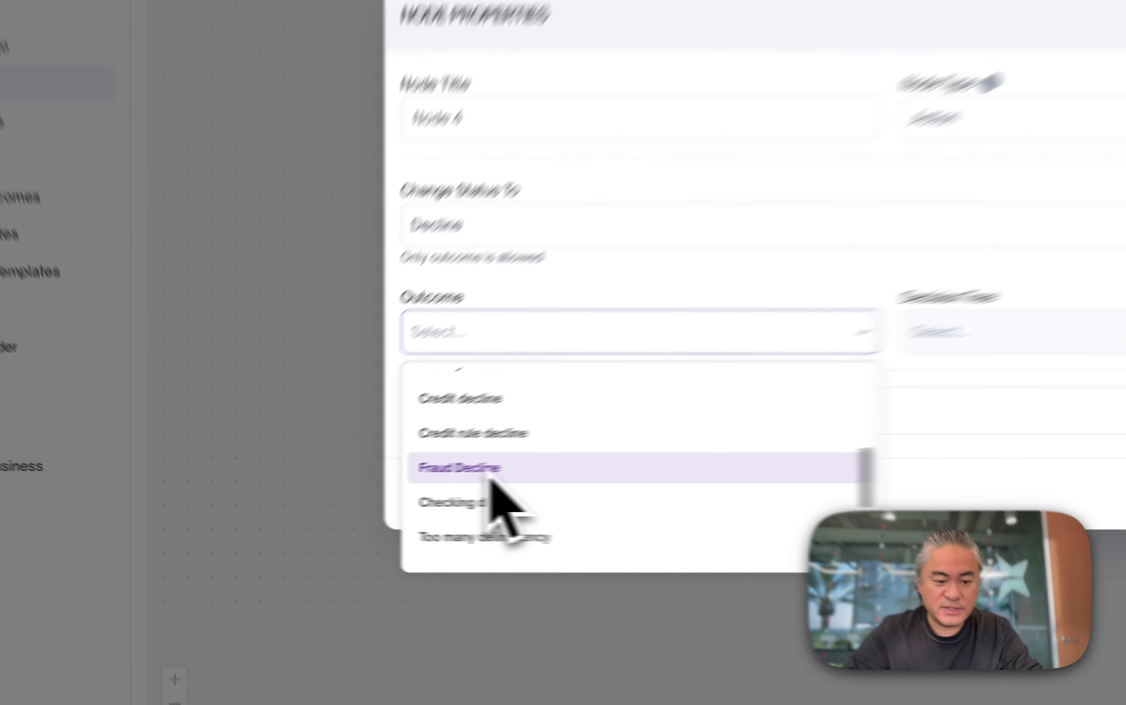
pyautogui.scroll(-3, 501, 503)
pyautogui.scroll(3, 592, 437)
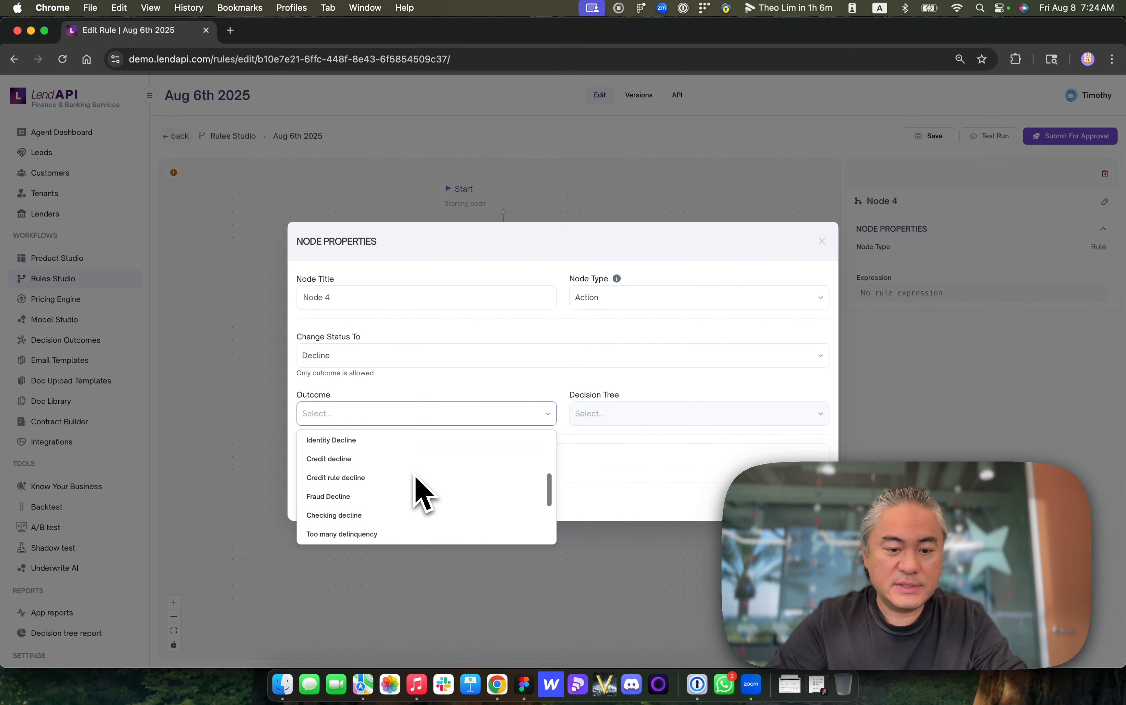
pyautogui.scroll(4, 416, 475)
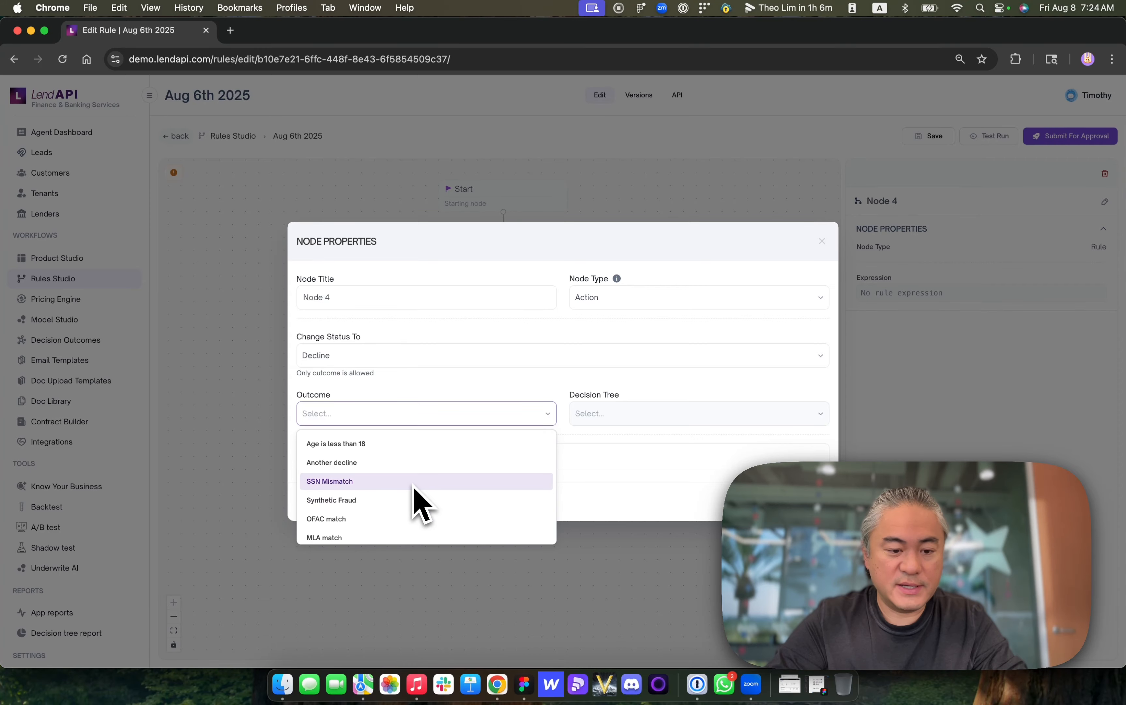
pyautogui.scroll(-3, 417, 502)
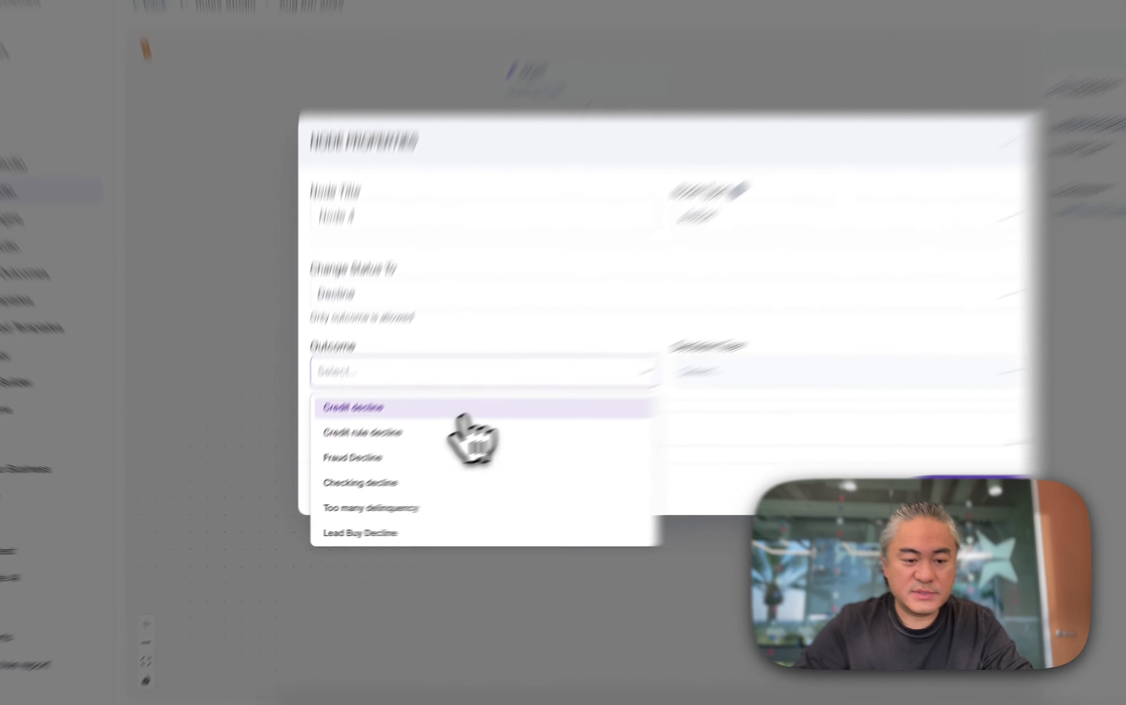
pyautogui.click(410, 441)
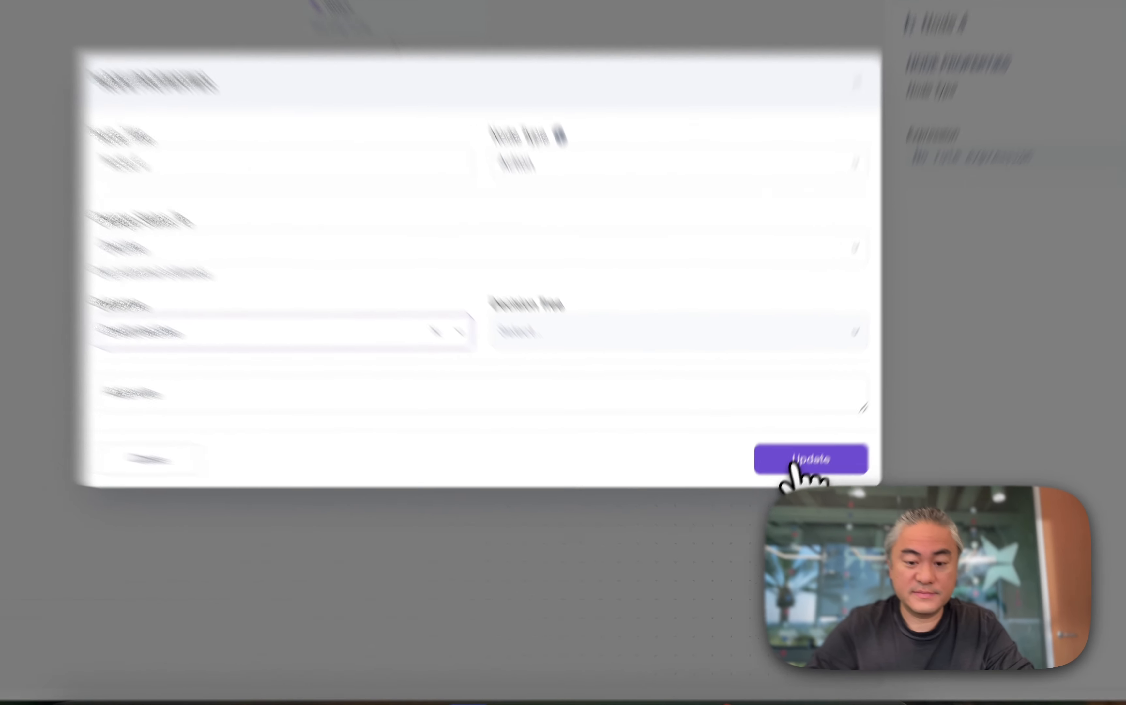
pyautogui.click(793, 503)
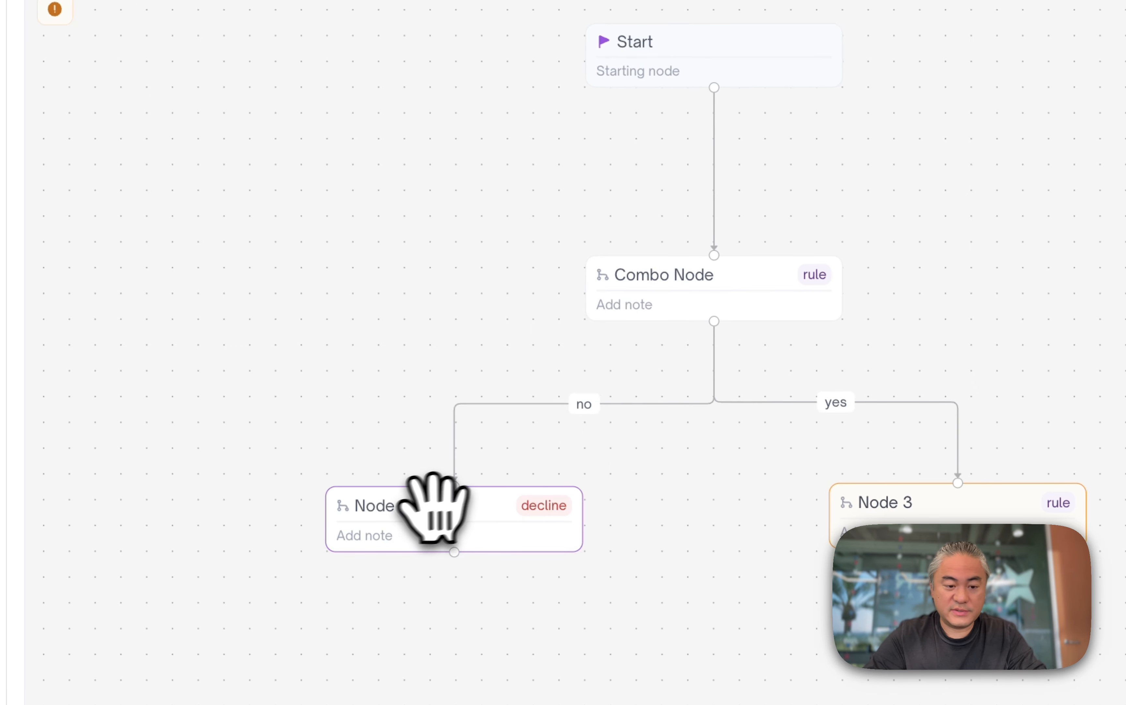
# - Rename Node 4 to Decline Node and add a note that it is declined by the "Credit Decline" outcome with an email triggered
pyautogui.doubleClick(467, 525)
pyautogui.click(402, 256)
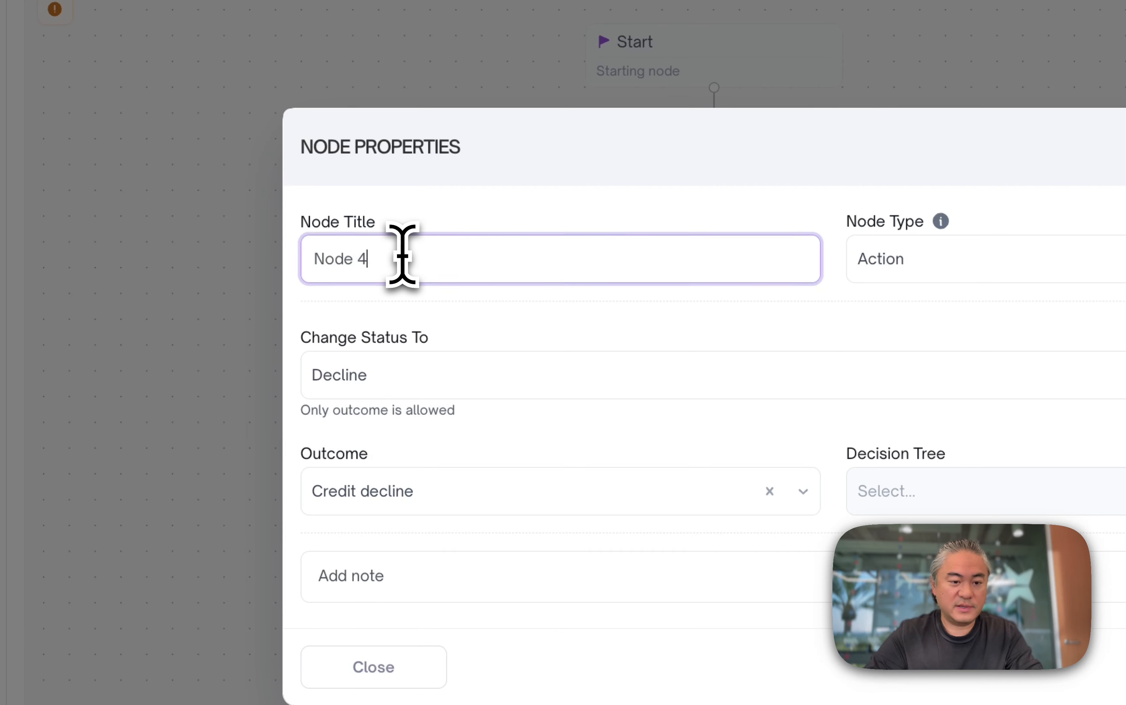
pyautogui.press('super+a')
pyautogui.write('Decline Node')
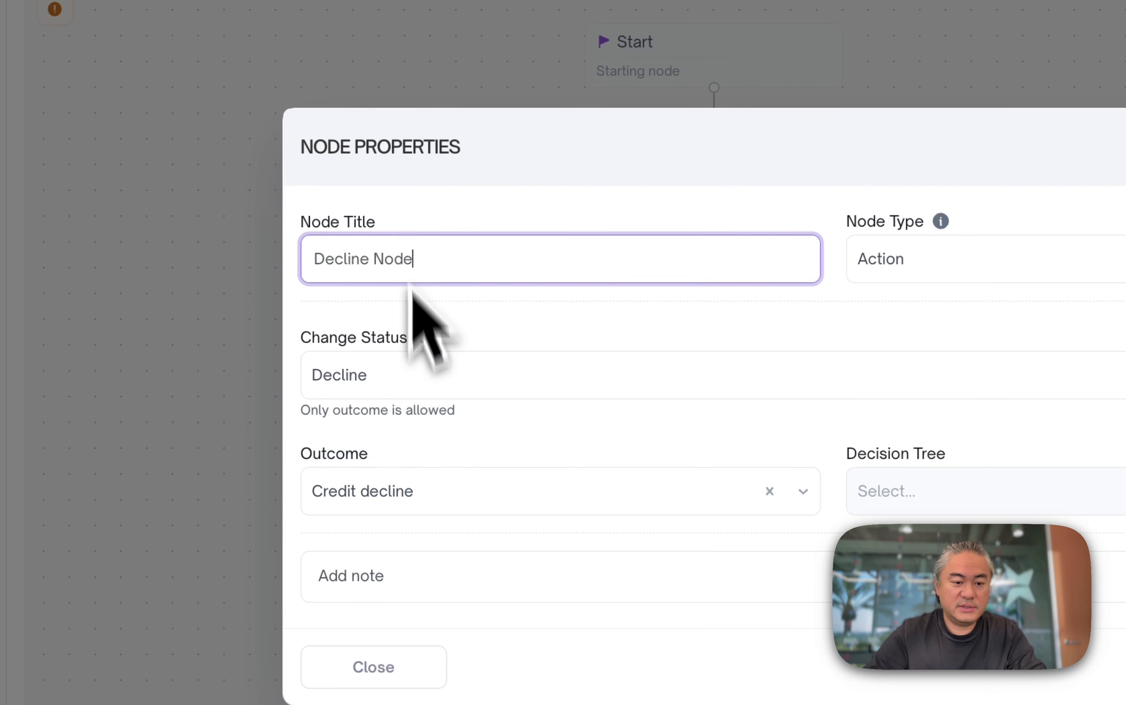
pyautogui.doubleClick(402, 575)
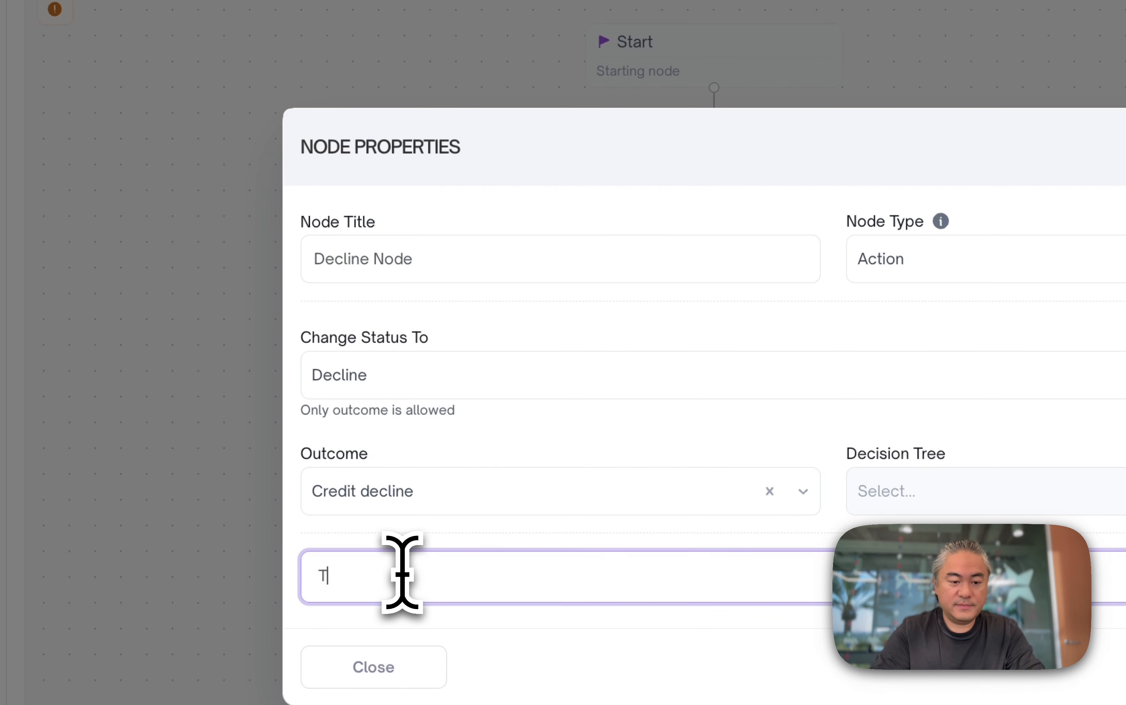
pyautogui.write('This is declined by "Credit Decline" outcome... email triggered.')
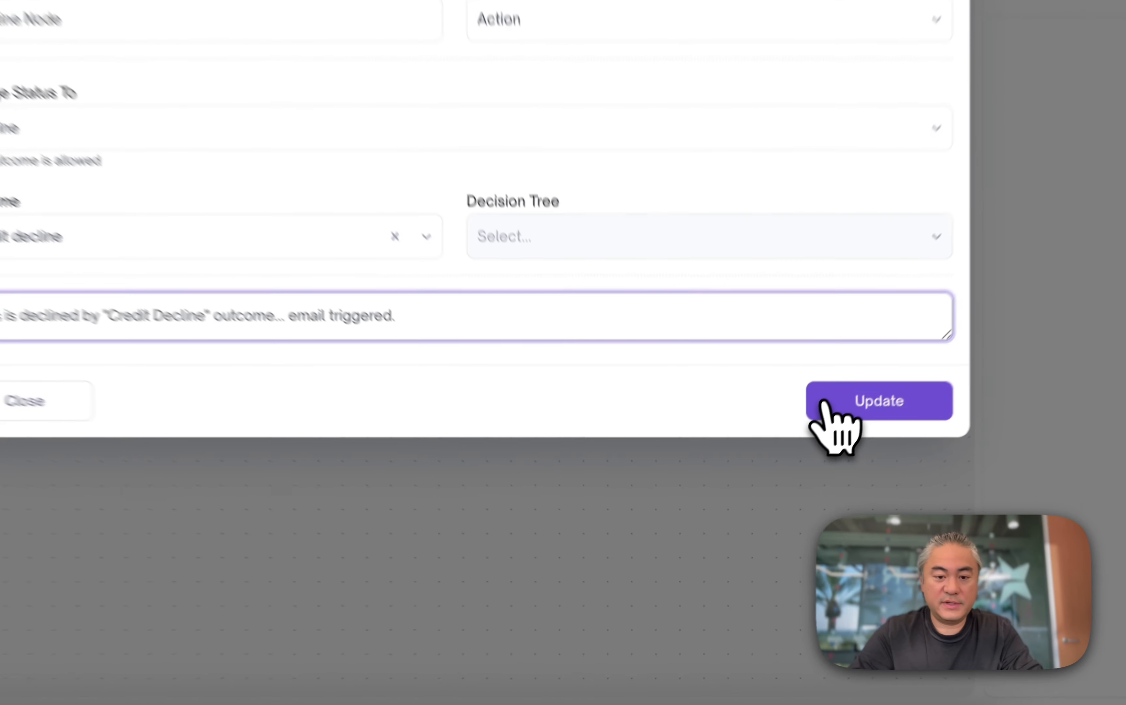
pyautogui.click(758, 501)
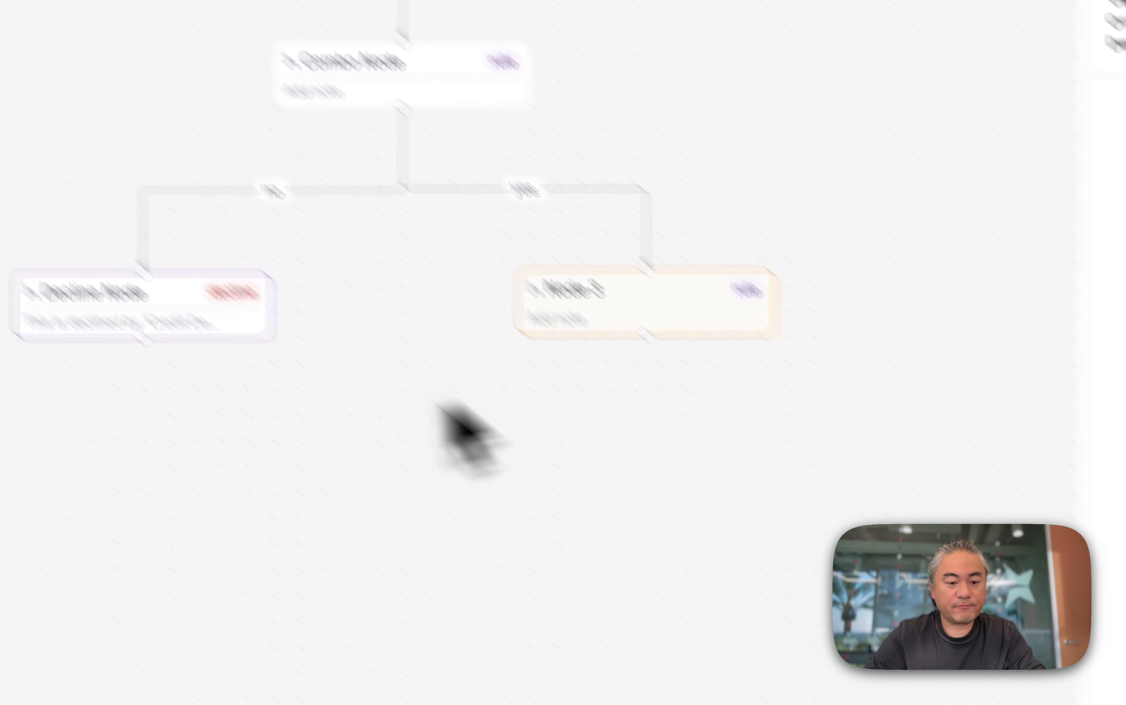
pyautogui.click(743, 401)
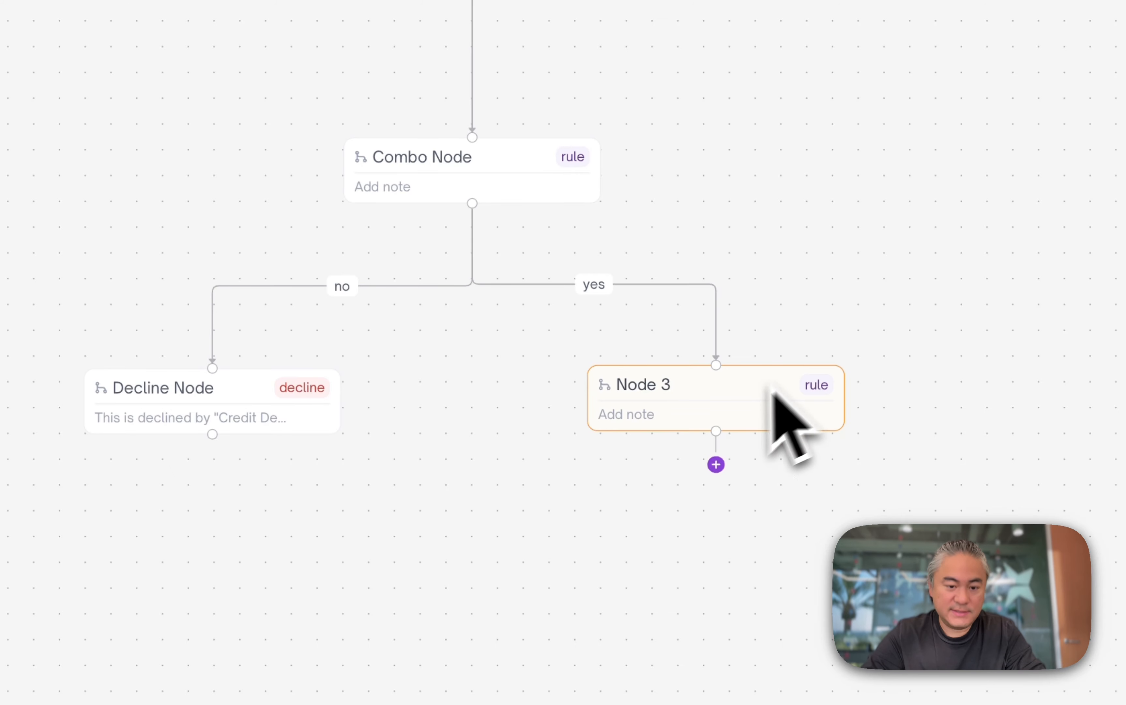
# - Rename Node 3 to Plaid Check Node
pyautogui.doubleClick(709, 380)
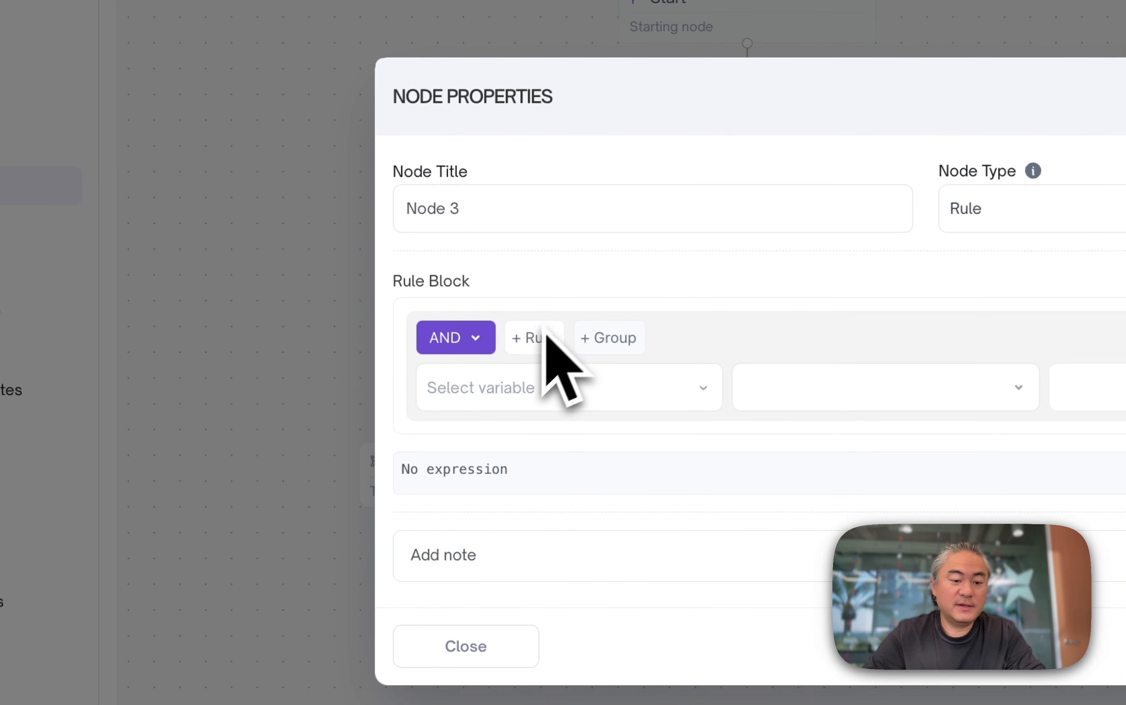
pyautogui.doubleClick(506, 212)
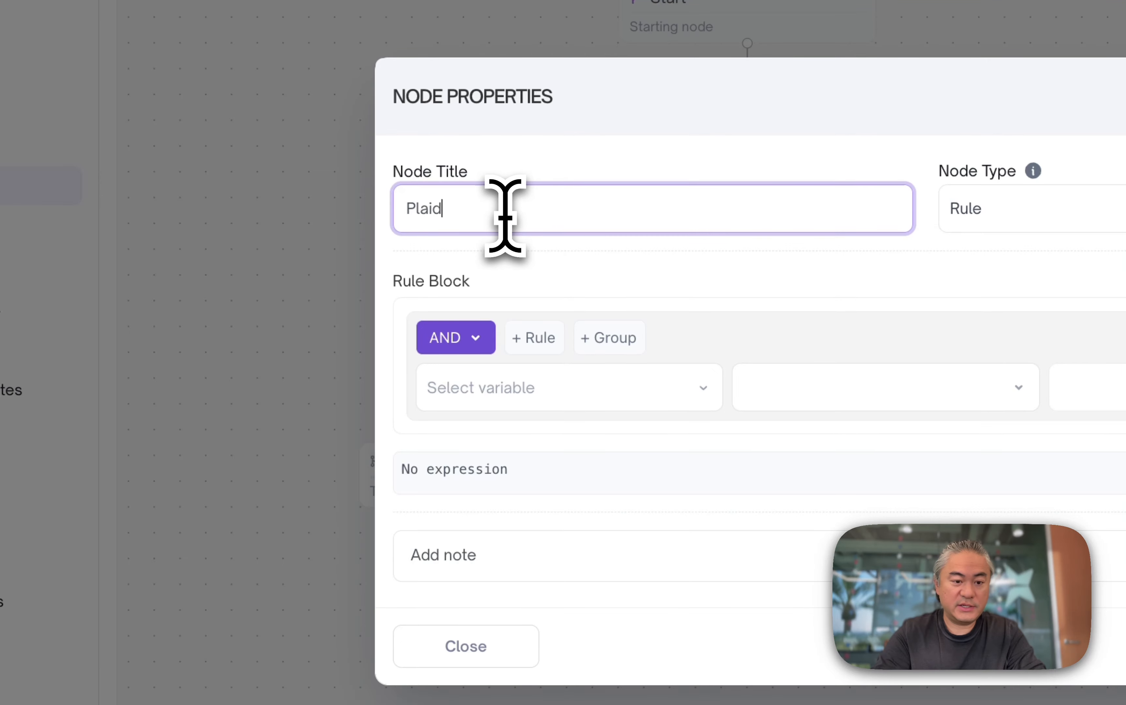
pyautogui.write('Plaid Check Node')
# - Give Plaid Check Node the rule plaid_avaliable_balance is greater than or equal to 300, with the note "Plaid Rule > $300.", and save it
pyautogui.click(486, 387)
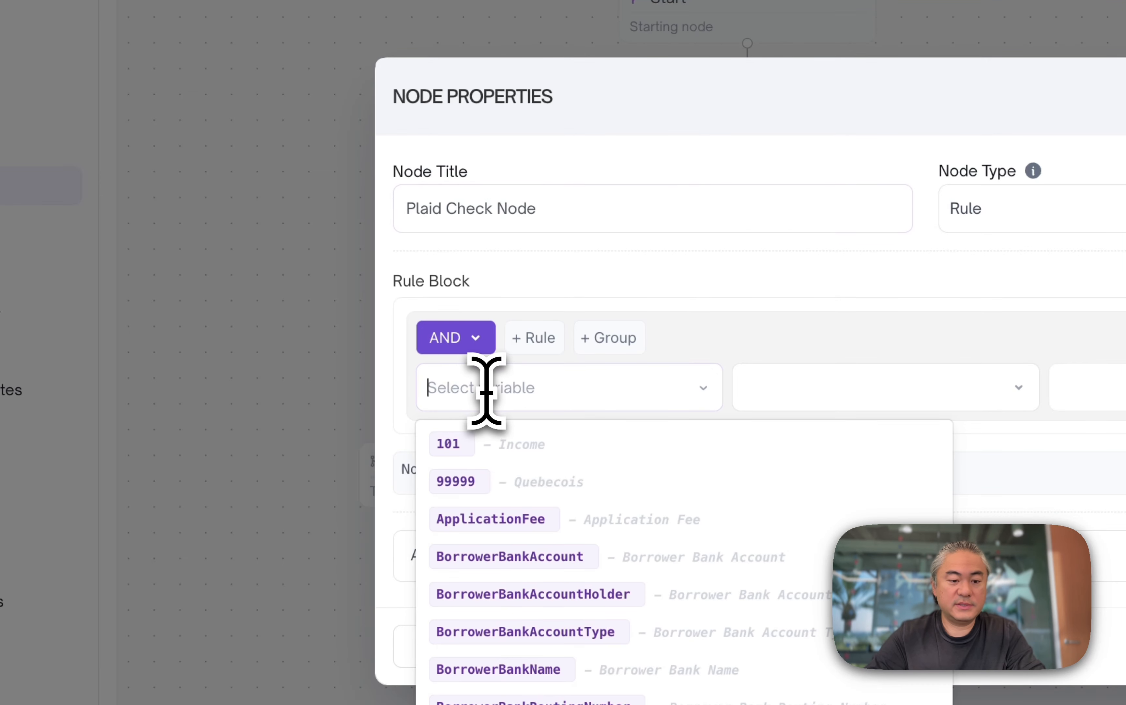
pyautogui.write('plaid')
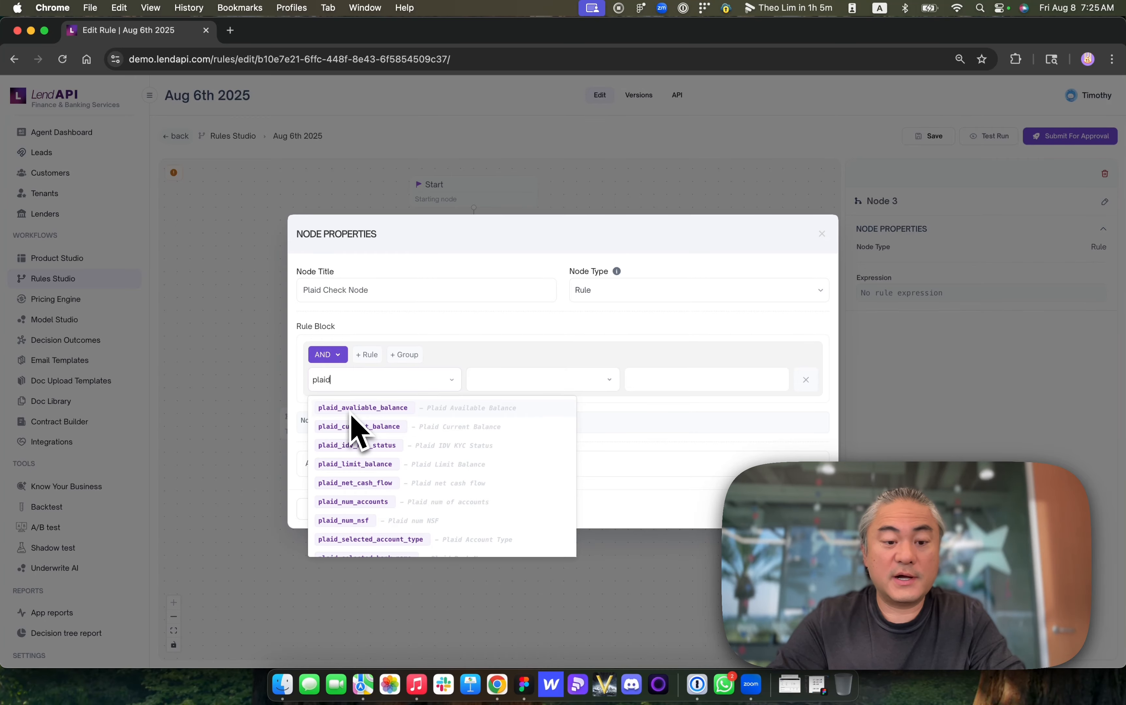
pyautogui.click(388, 407)
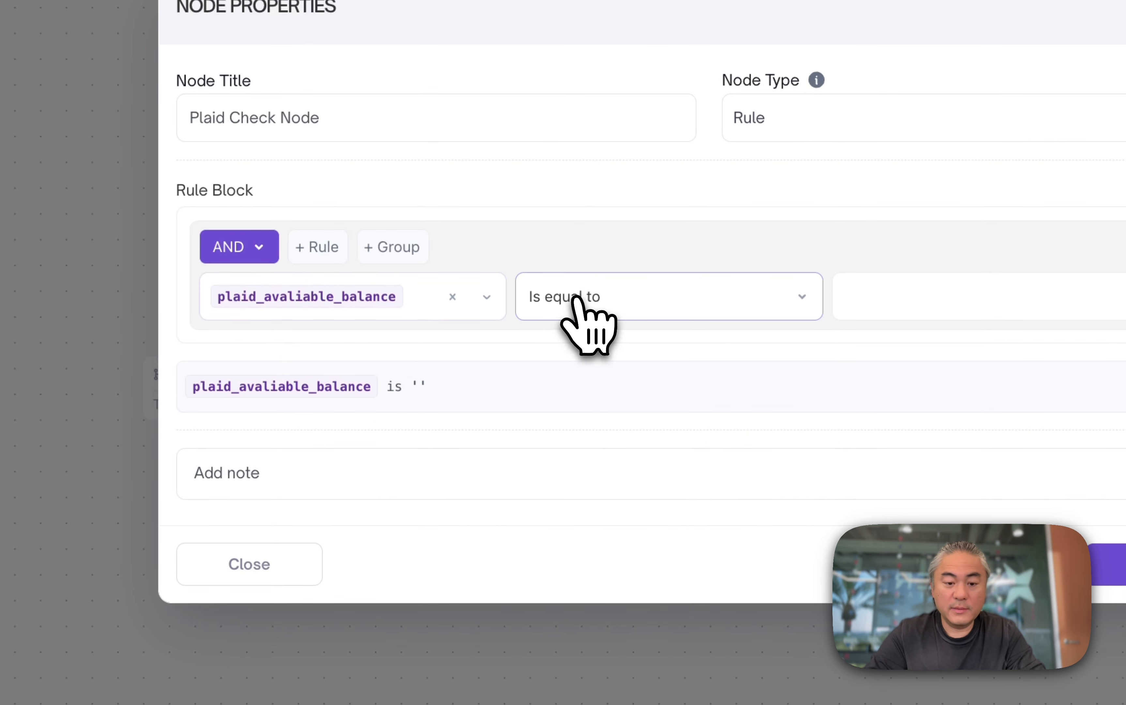
pyautogui.click(588, 304)
pyautogui.click(655, 447)
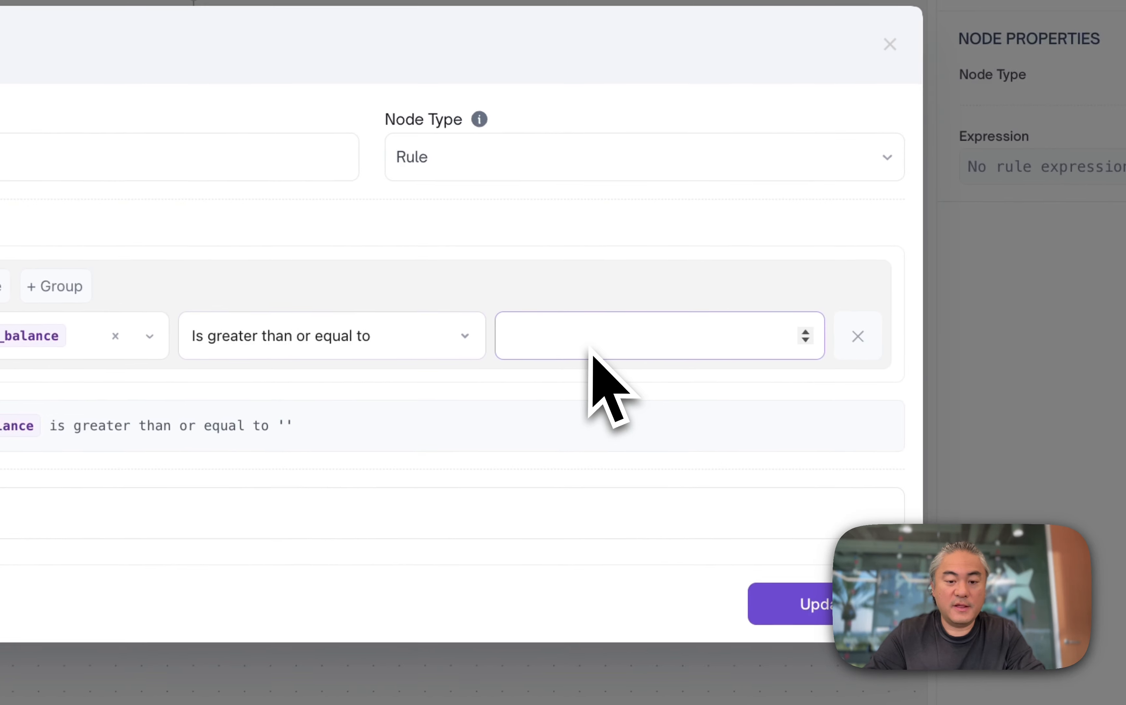
pyautogui.click(929, 313)
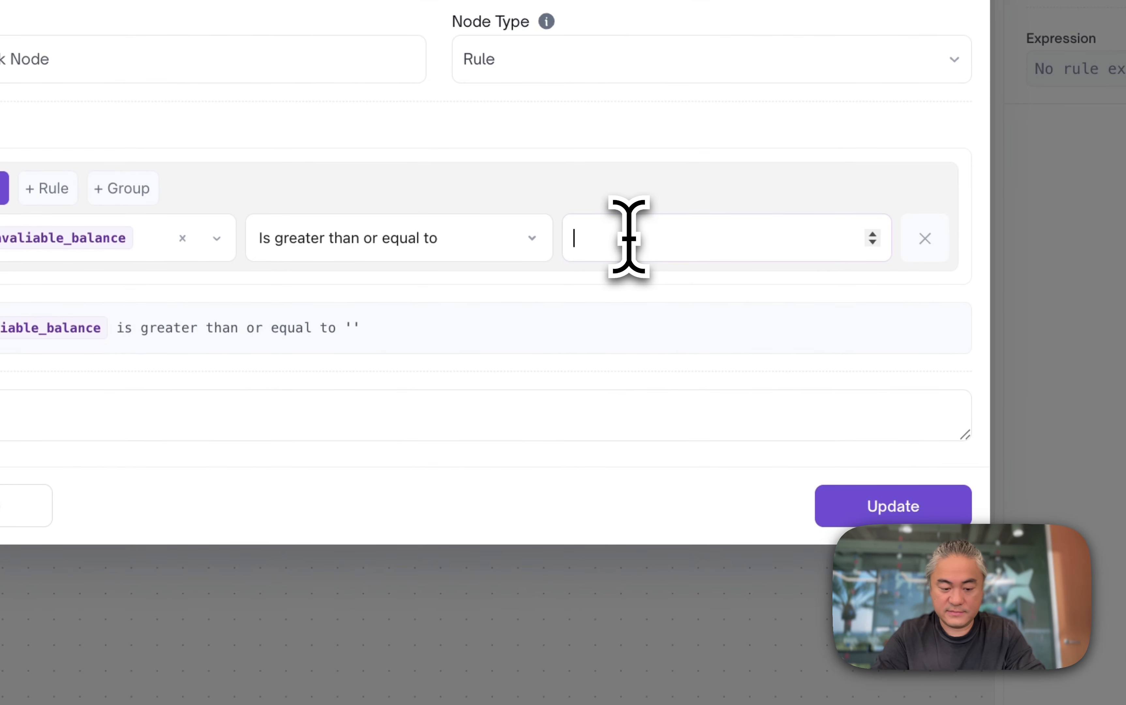
pyautogui.write('00')
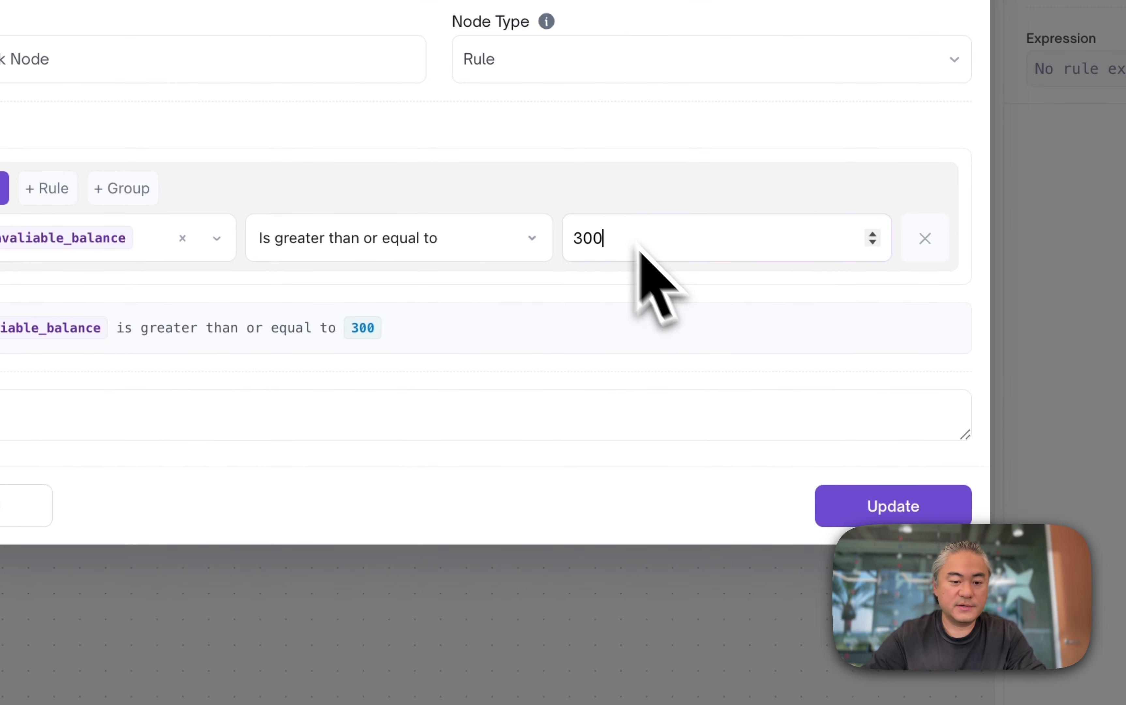
pyautogui.click(668, 401)
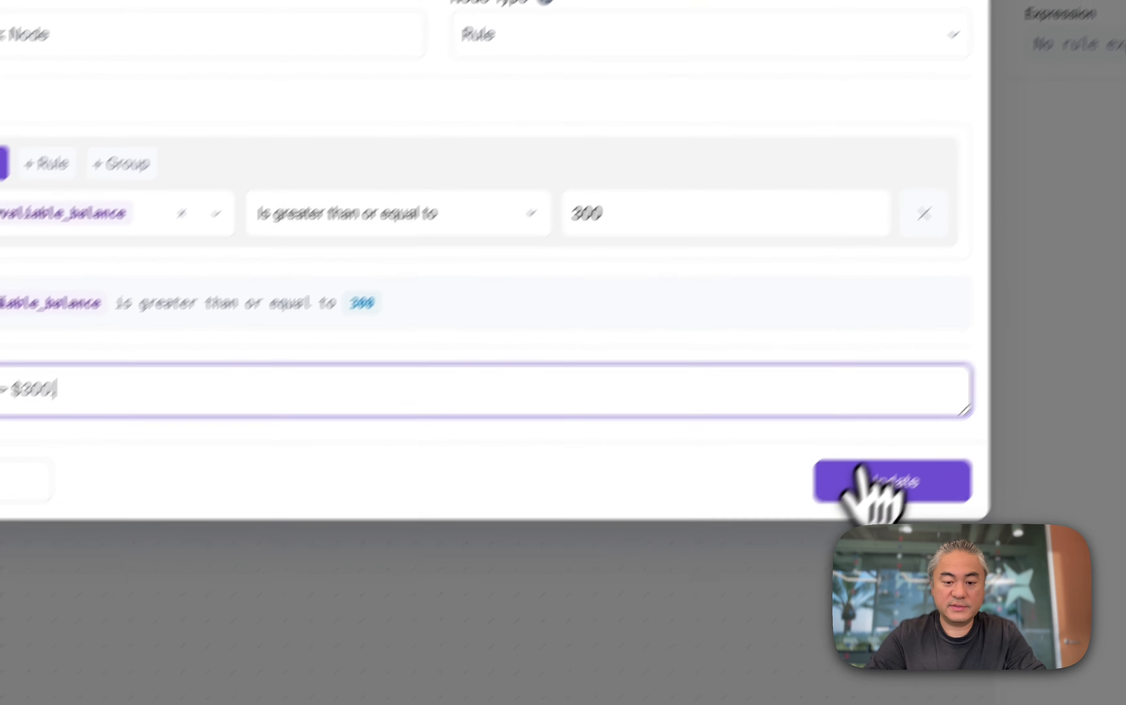
pyautogui.click(956, 406)
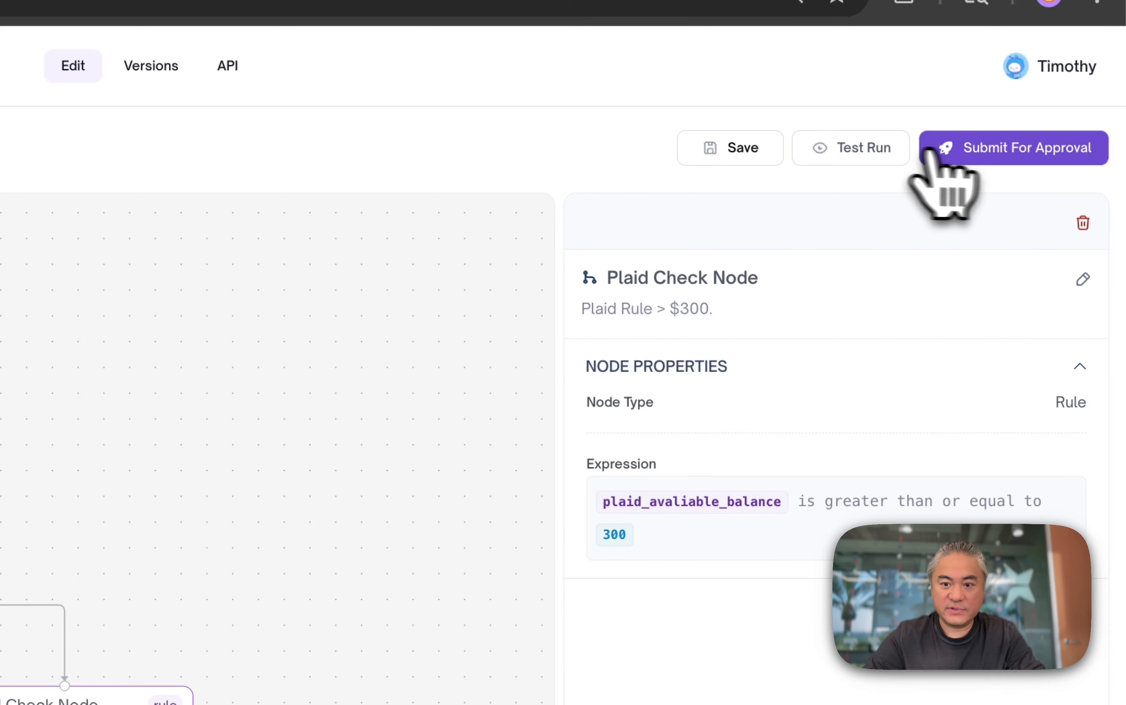
# - Add a pair of new rule nodes on Plaid Check Node's yes and no branches
pyautogui.click(877, 148)
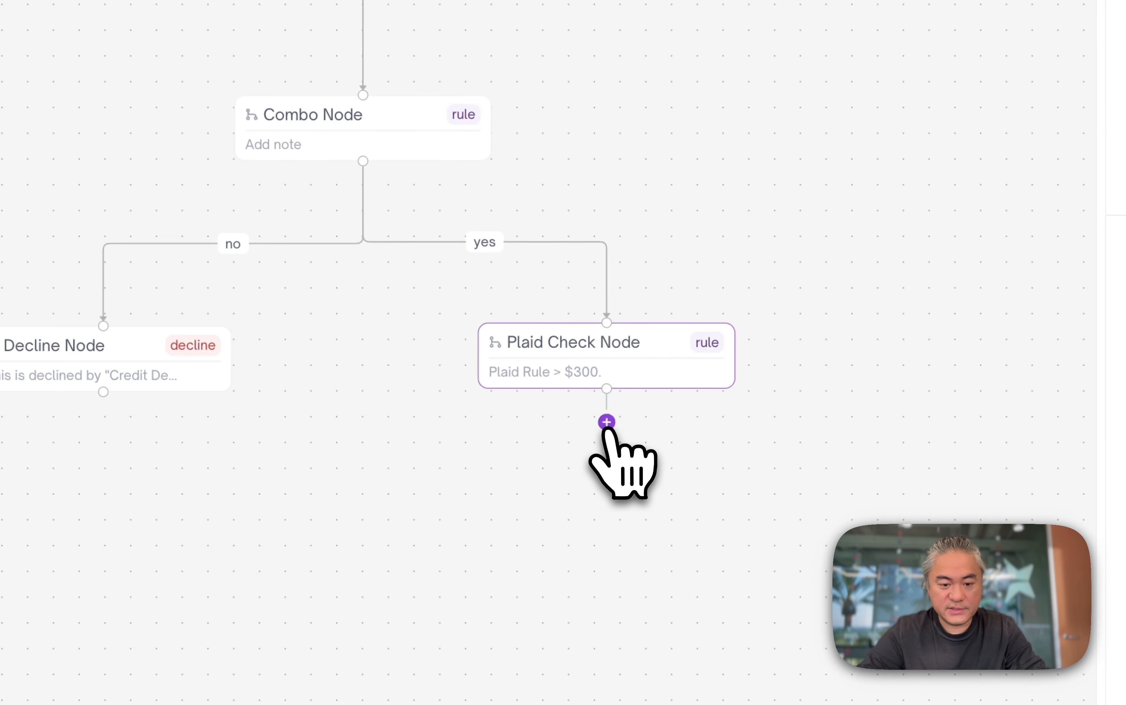
pyautogui.click(596, 455)
pyautogui.scroll(-2, 563, 341)
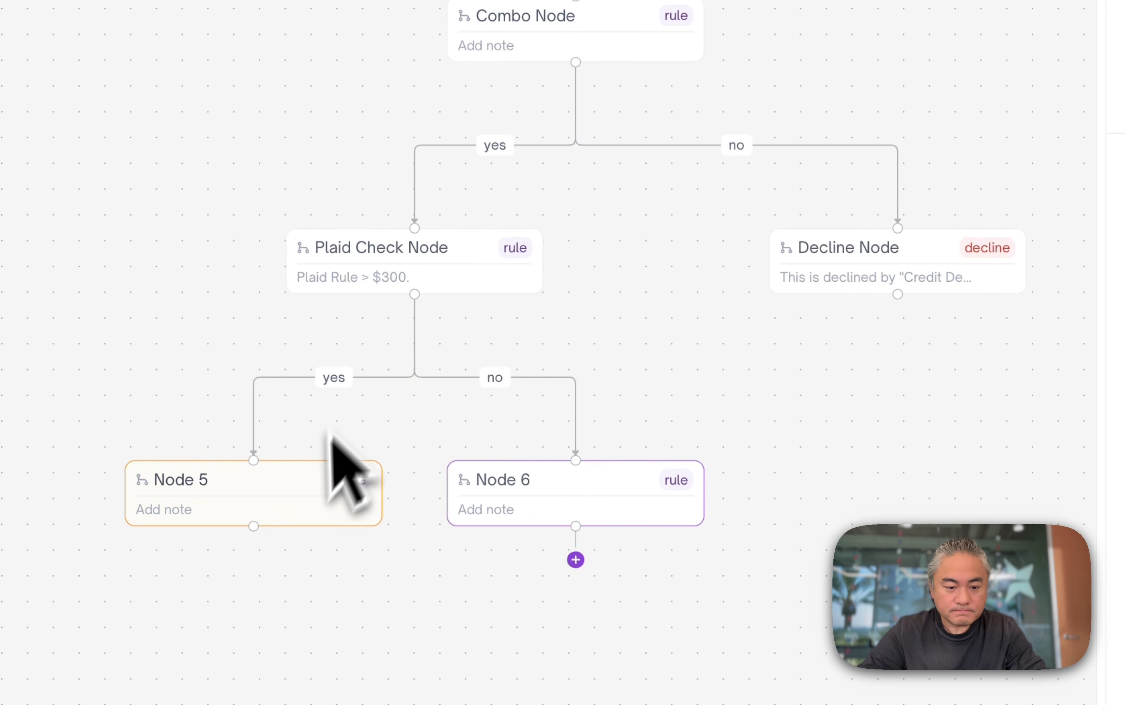
# - Rearrange the tree so Decline Node sits left of Plaid Check Node and Node 5 sits right of Node 6
pyautogui.moveTo(898, 263); pyautogui.dragTo(33, 244)
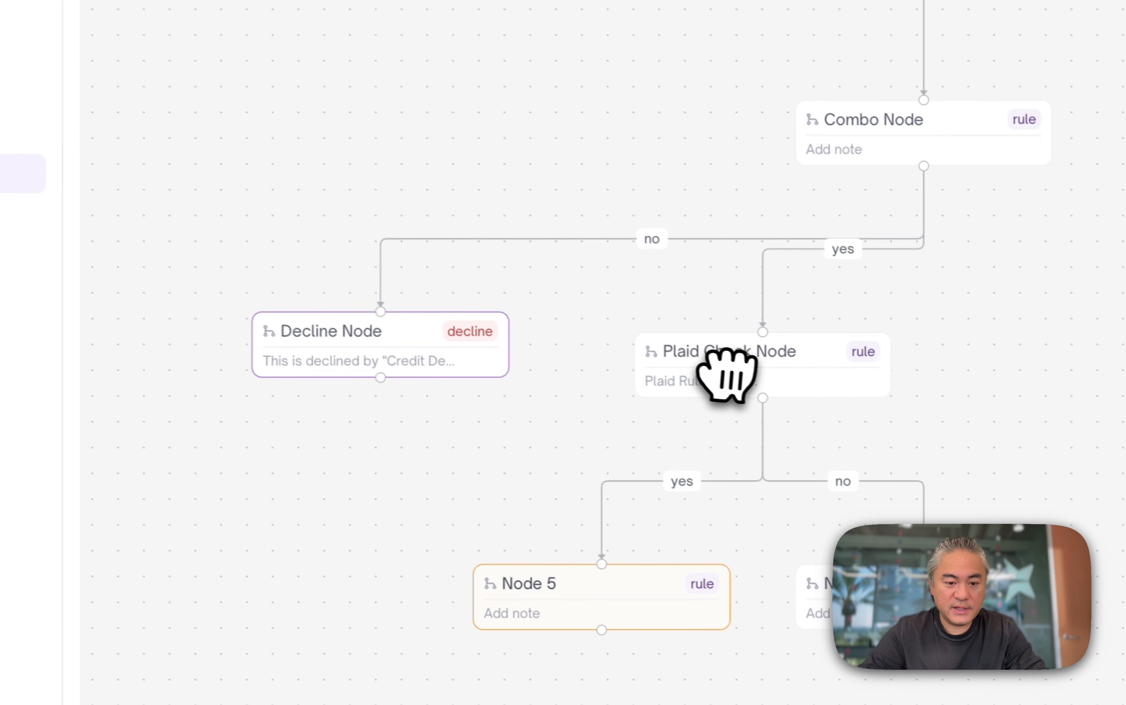
pyautogui.moveTo(727, 373); pyautogui.dragTo(790, 229)
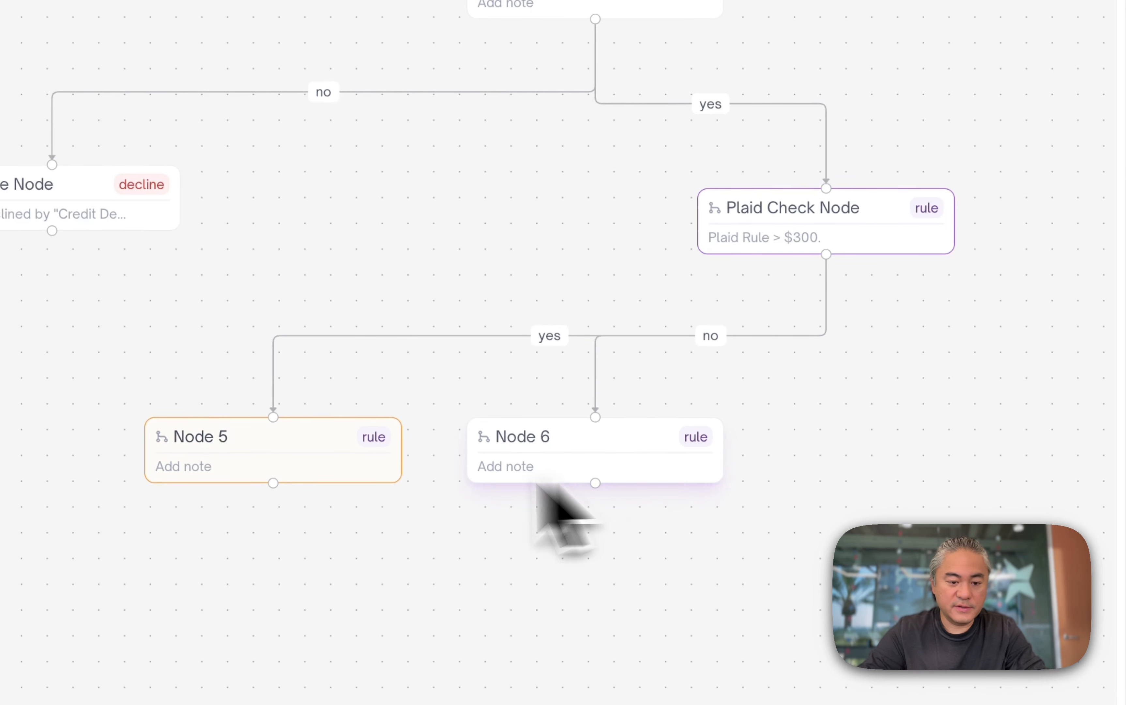
pyautogui.moveTo(308, 457); pyautogui.dragTo(918, 416)
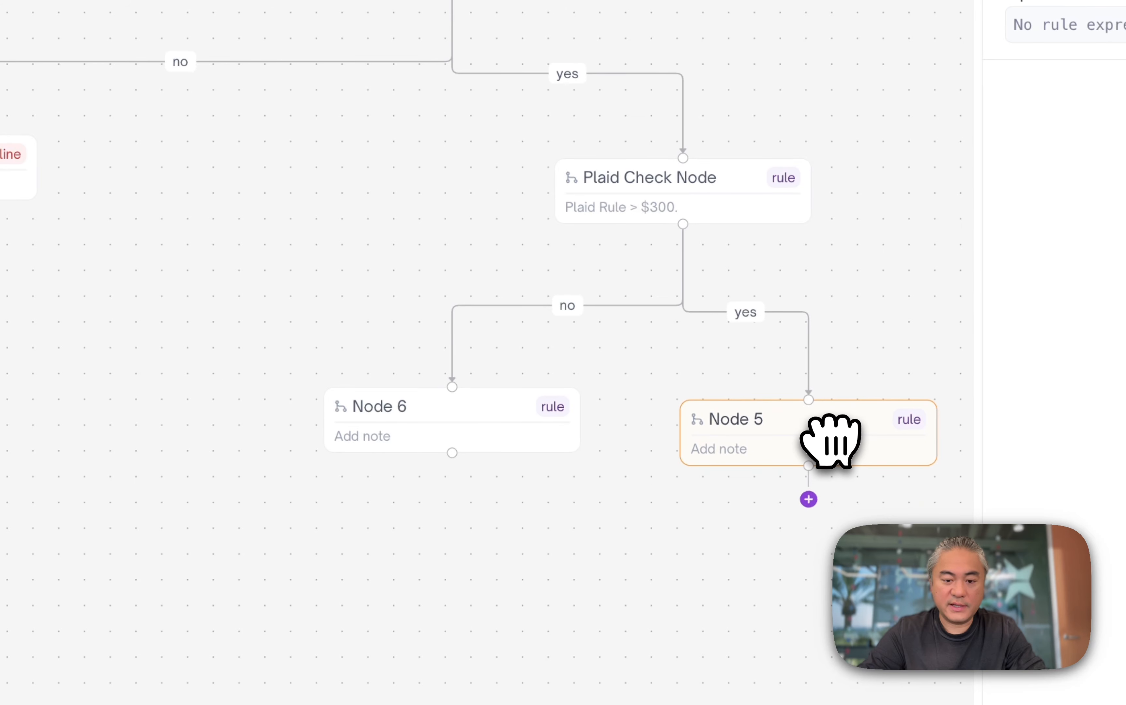
pyautogui.moveTo(31, 135); pyautogui.dragTo(295, 152)
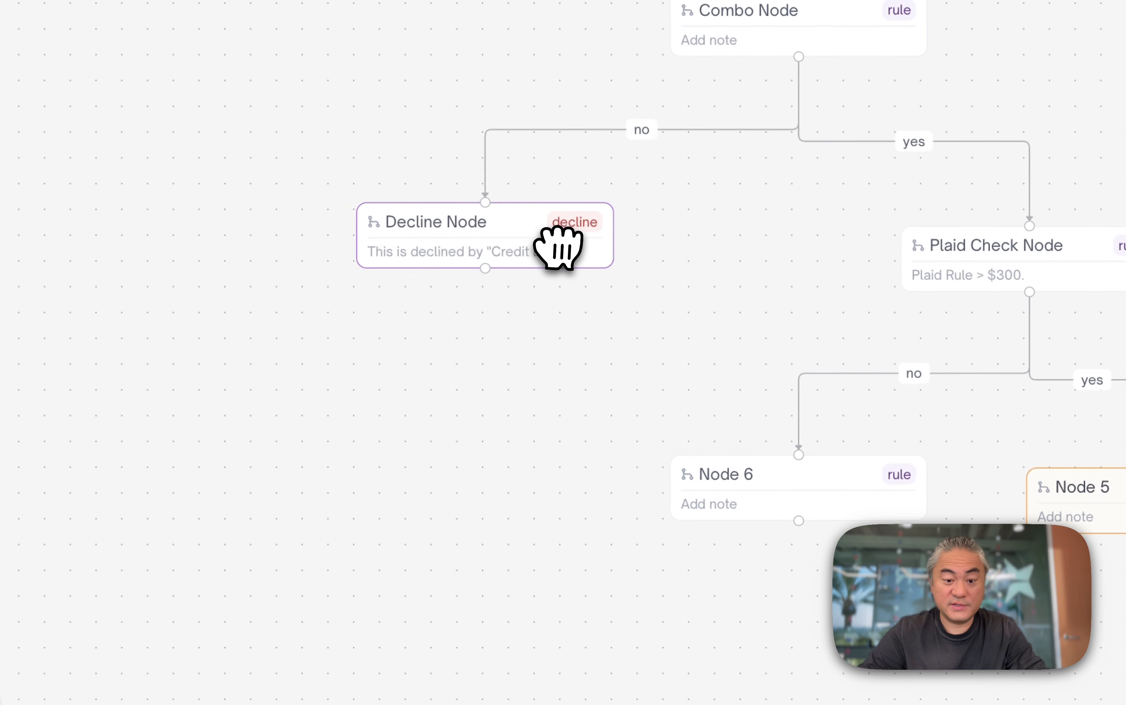
pyautogui.moveTo(558, 247); pyautogui.dragTo(558, 244)
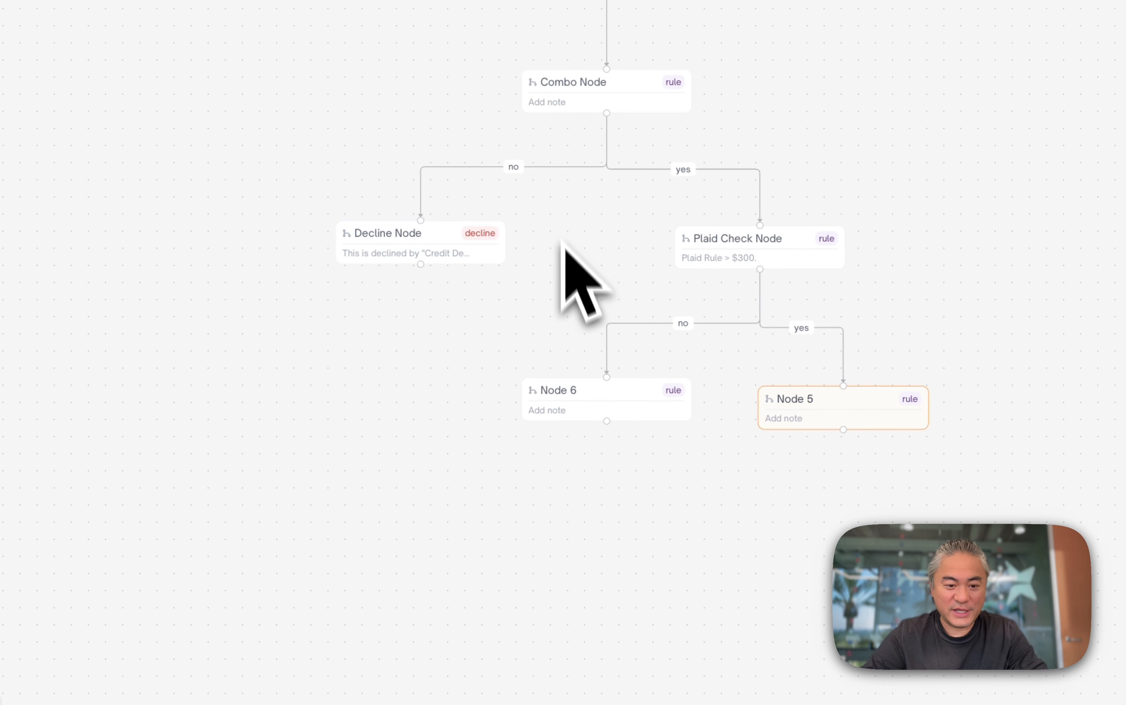
pyautogui.scroll(4, 565, 252)
pyautogui.moveTo(677, 481)
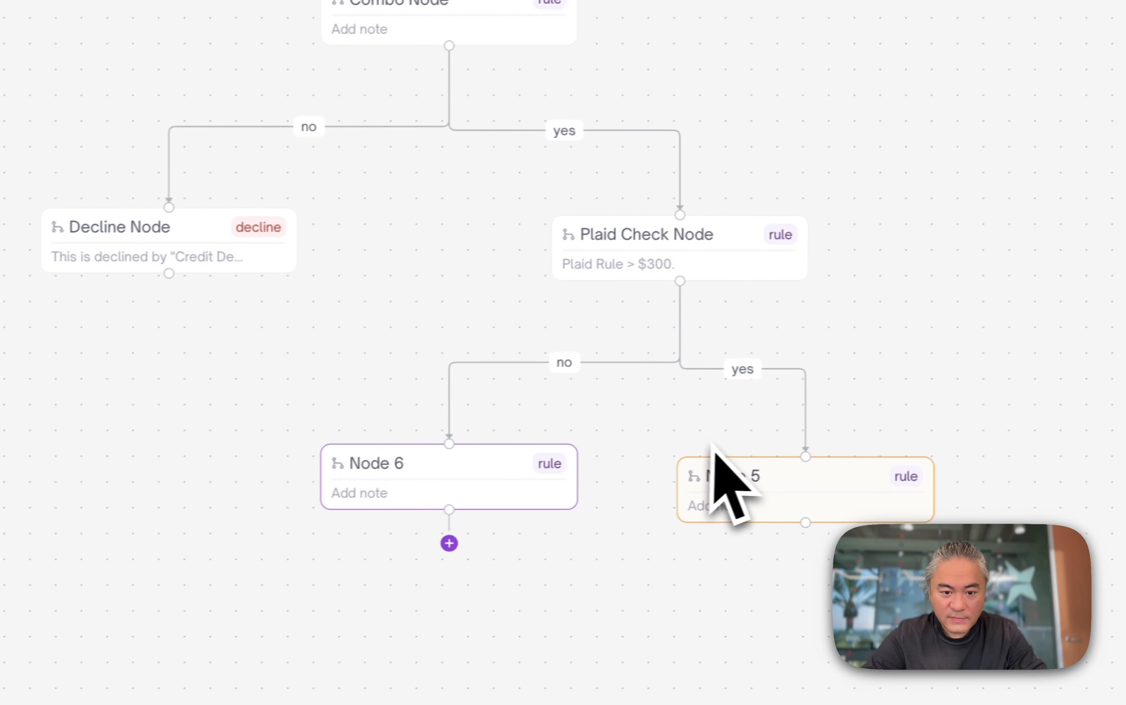
pyautogui.moveTo(954, 470); pyautogui.dragTo(1025, 462)
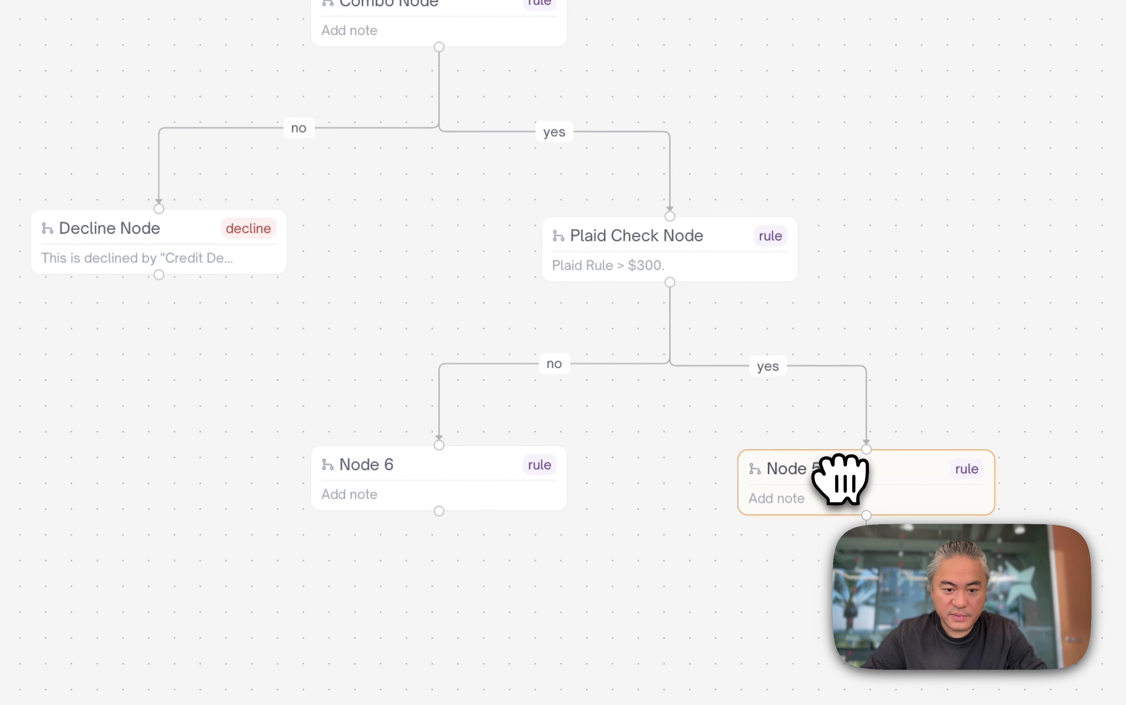
# - Turn Node 6 into an Action node that changes status to Review with the Bank Balance Review outcome
pyautogui.click(515, 459)
pyautogui.click(624, 114)
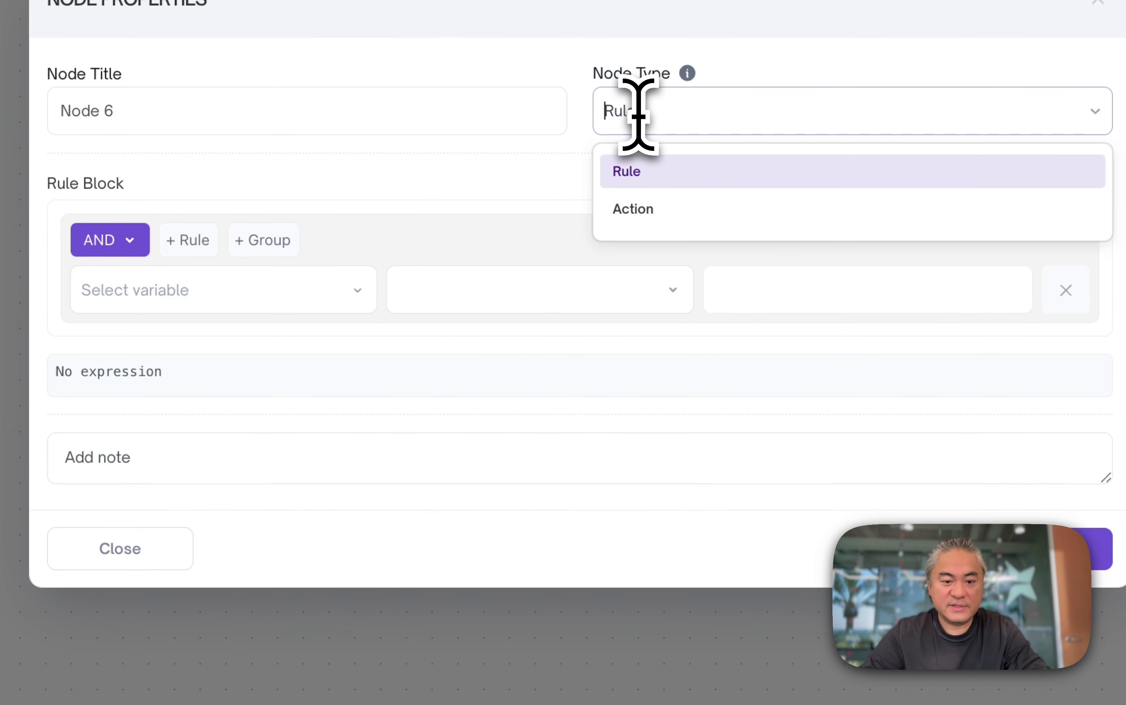
pyautogui.click(651, 209)
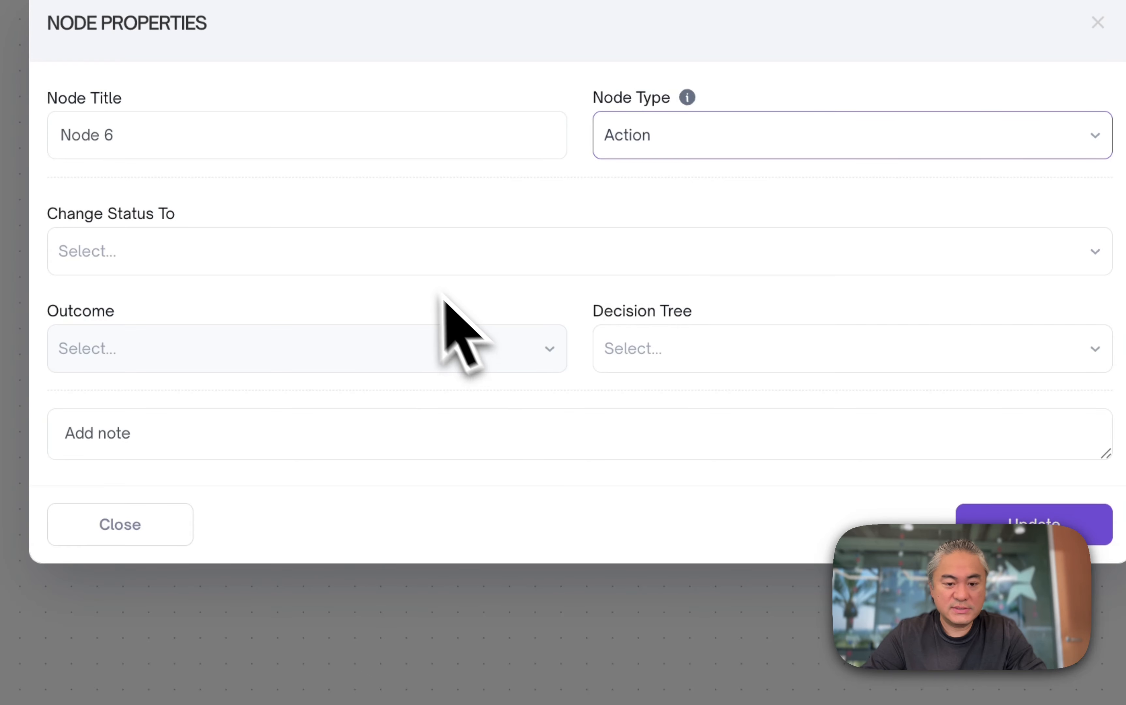
pyautogui.click(415, 266)
pyautogui.click(376, 386)
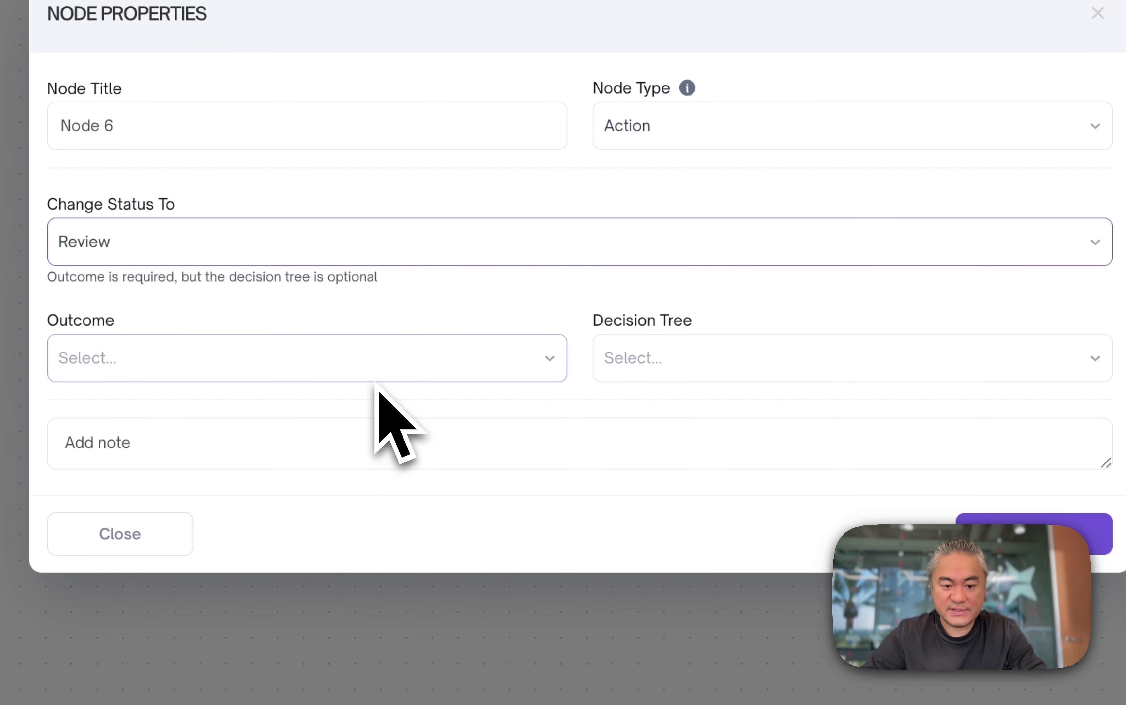
pyautogui.click(388, 371)
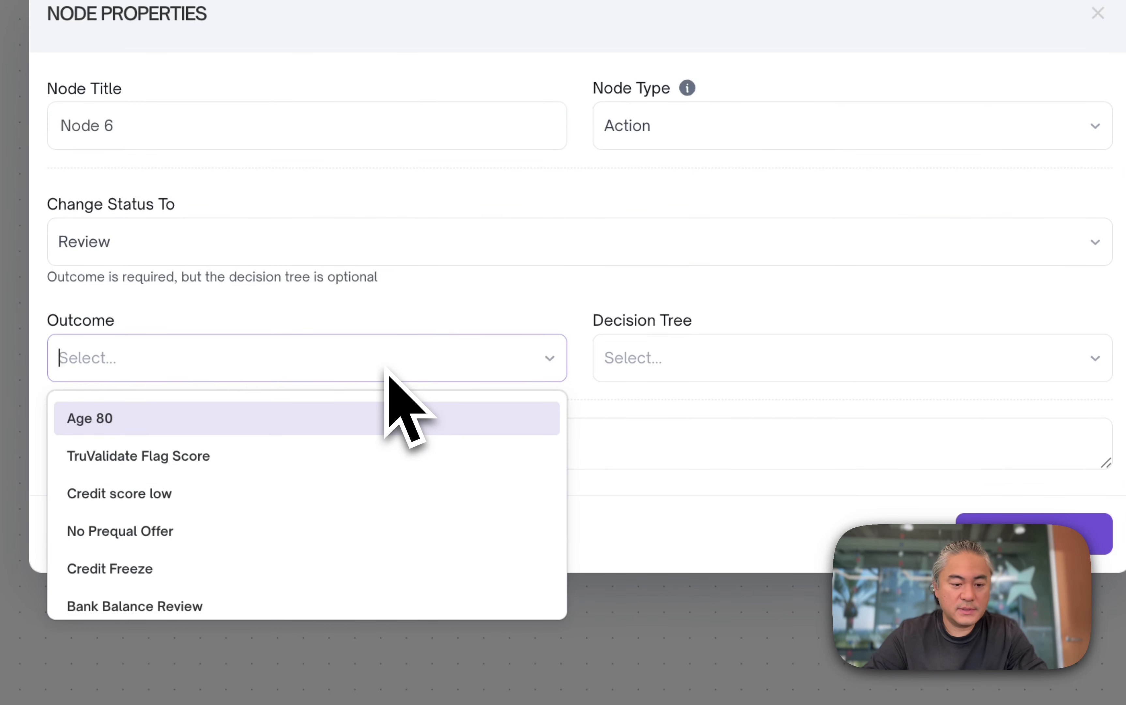
pyautogui.click(348, 605)
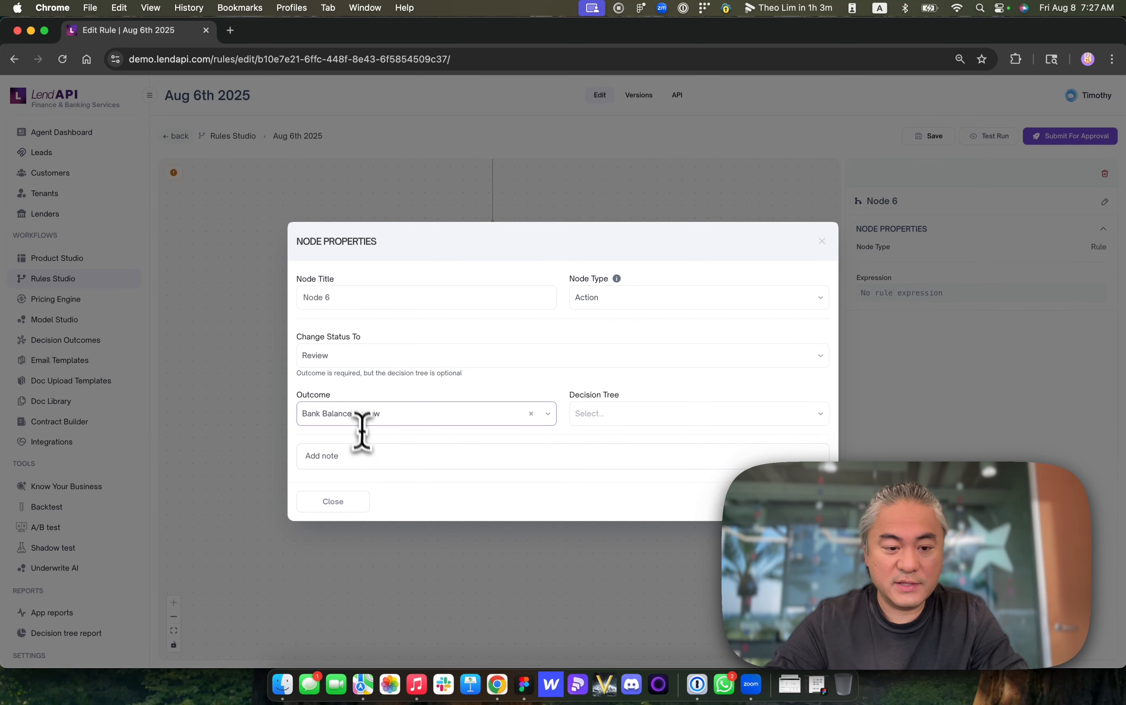
pyautogui.click(365, 461)
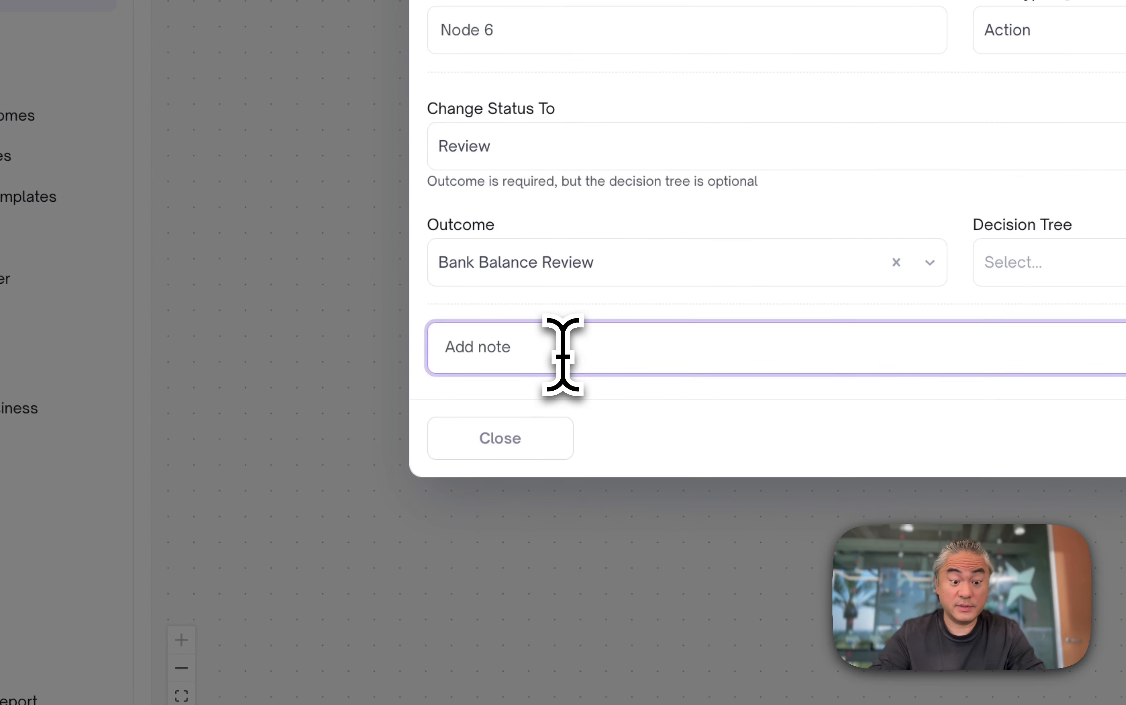
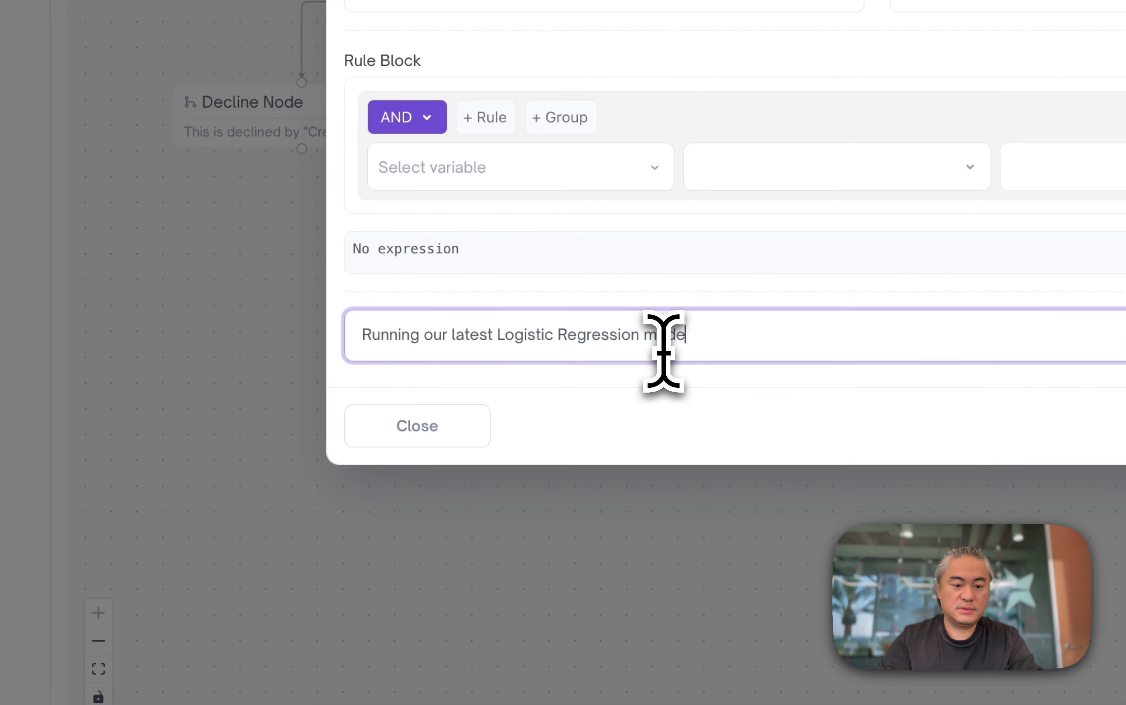
# - Give Custom Model Final Check the note "Running our latest Logistic Regression Model v1" and the rule custom_score_3 is greater than or equal to 650, then save it
pyautogui.write('l ')
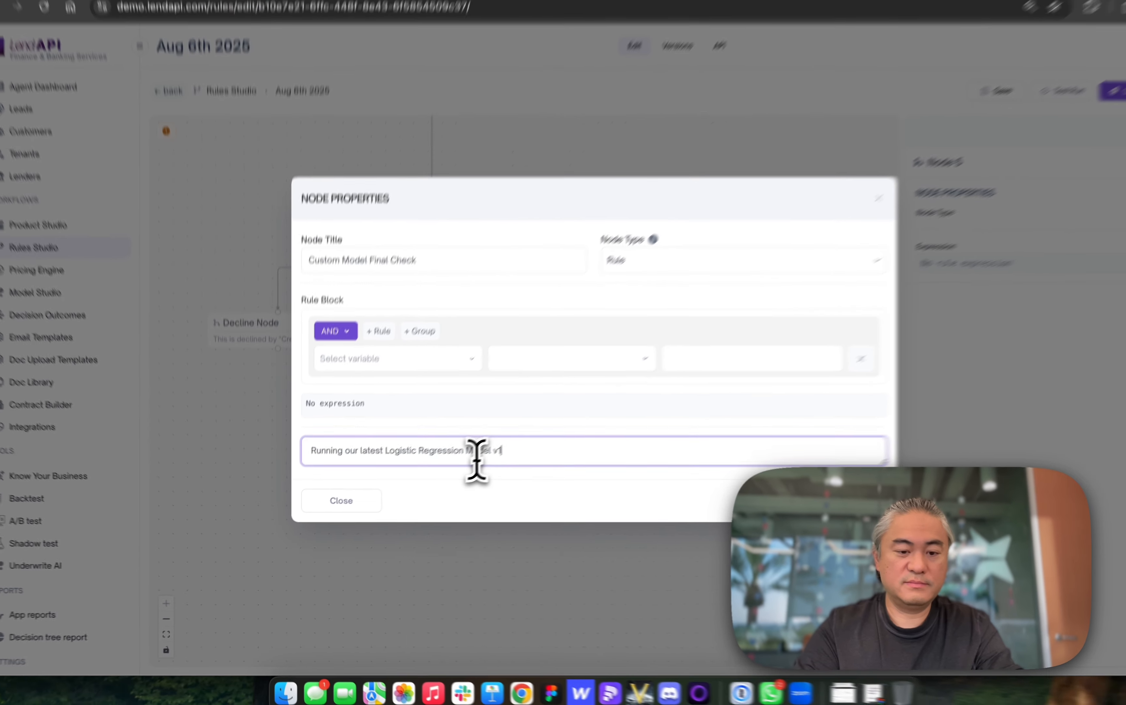
pyautogui.write('v1')
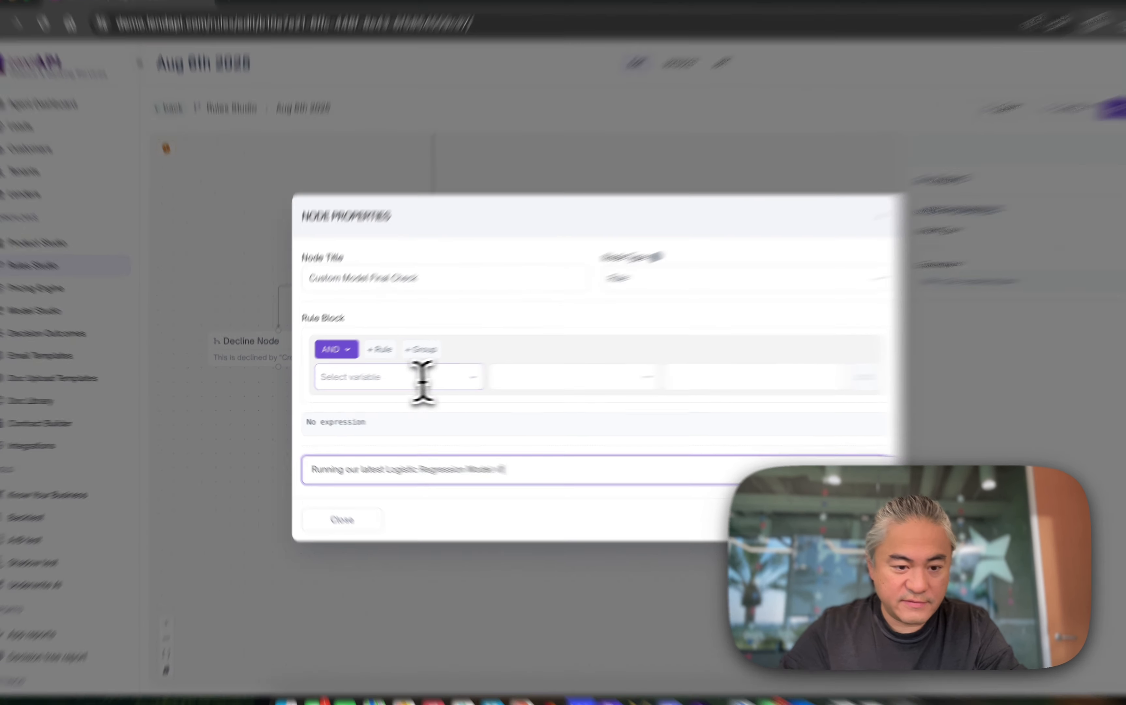
pyautogui.click(420, 379)
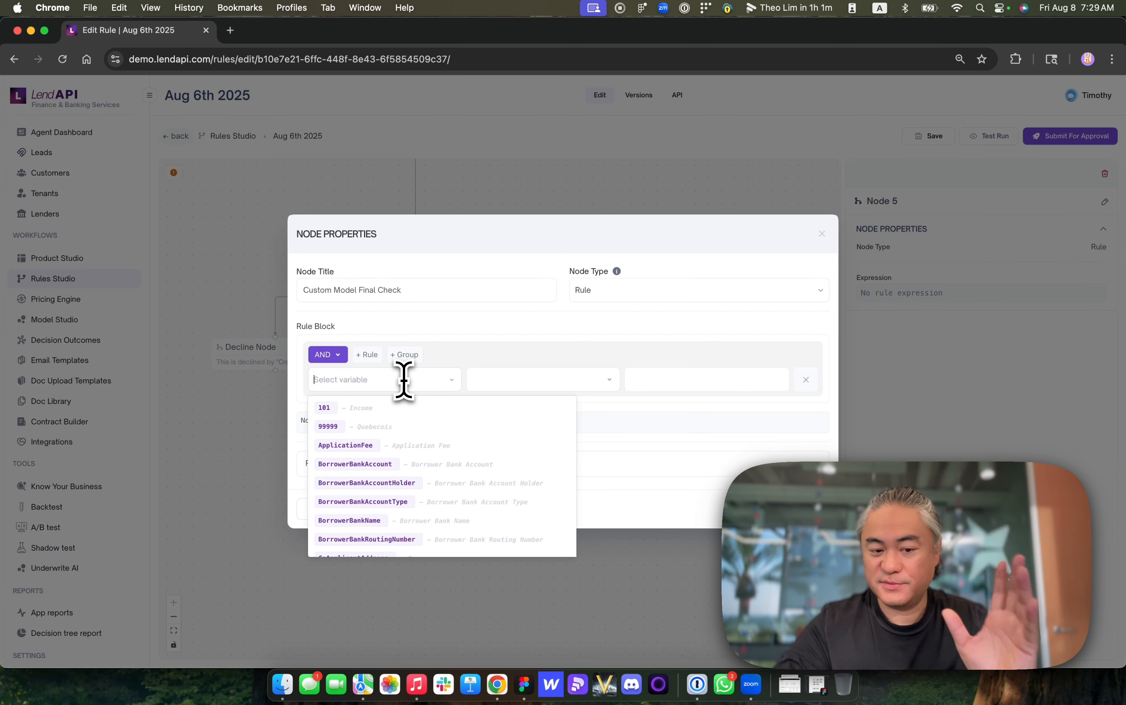
pyautogui.write('custom')
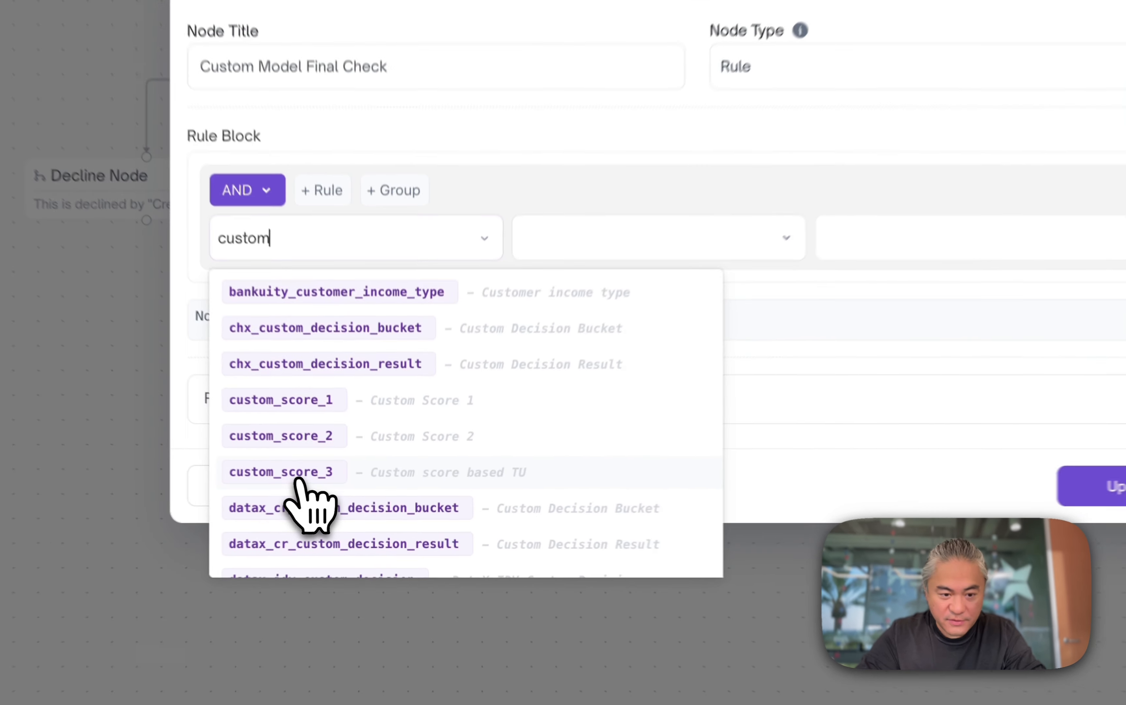
pyautogui.click(367, 503)
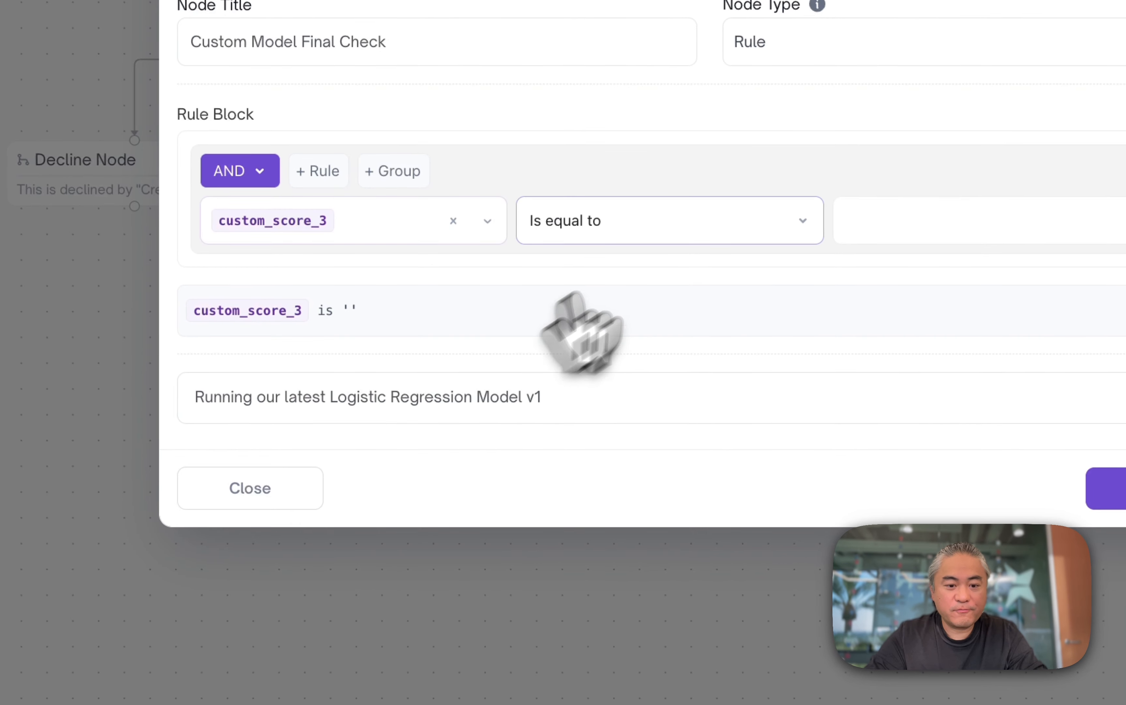
pyautogui.click(546, 379)
pyautogui.click(678, 373)
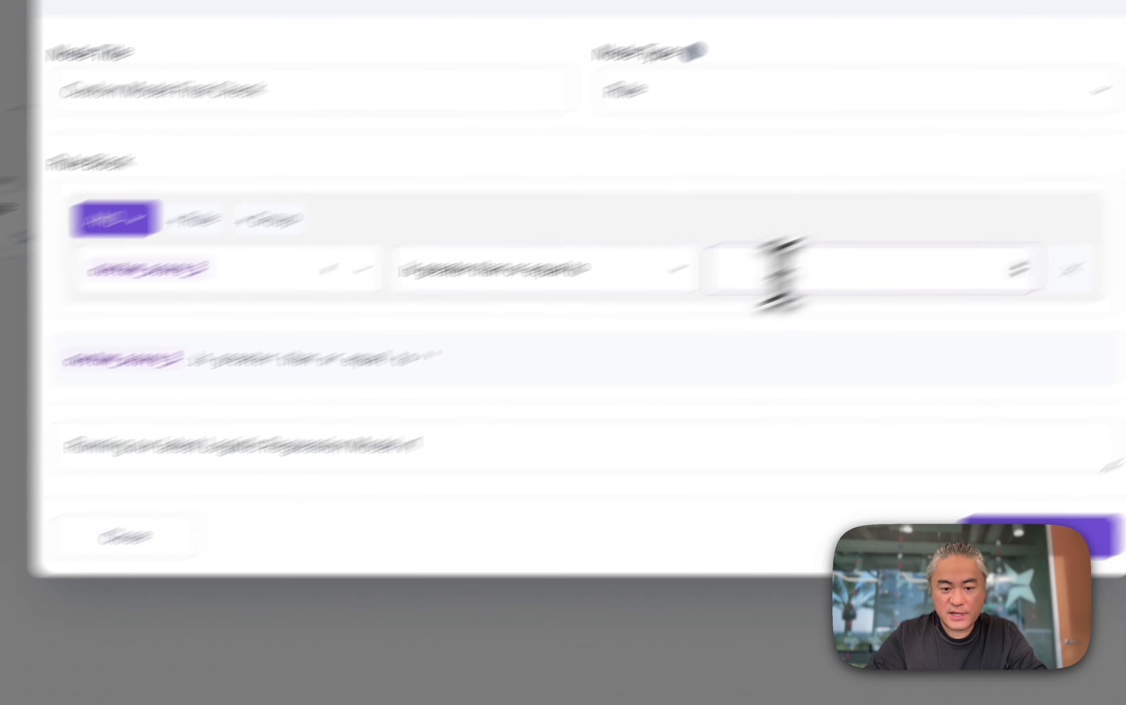
pyautogui.click(897, 228)
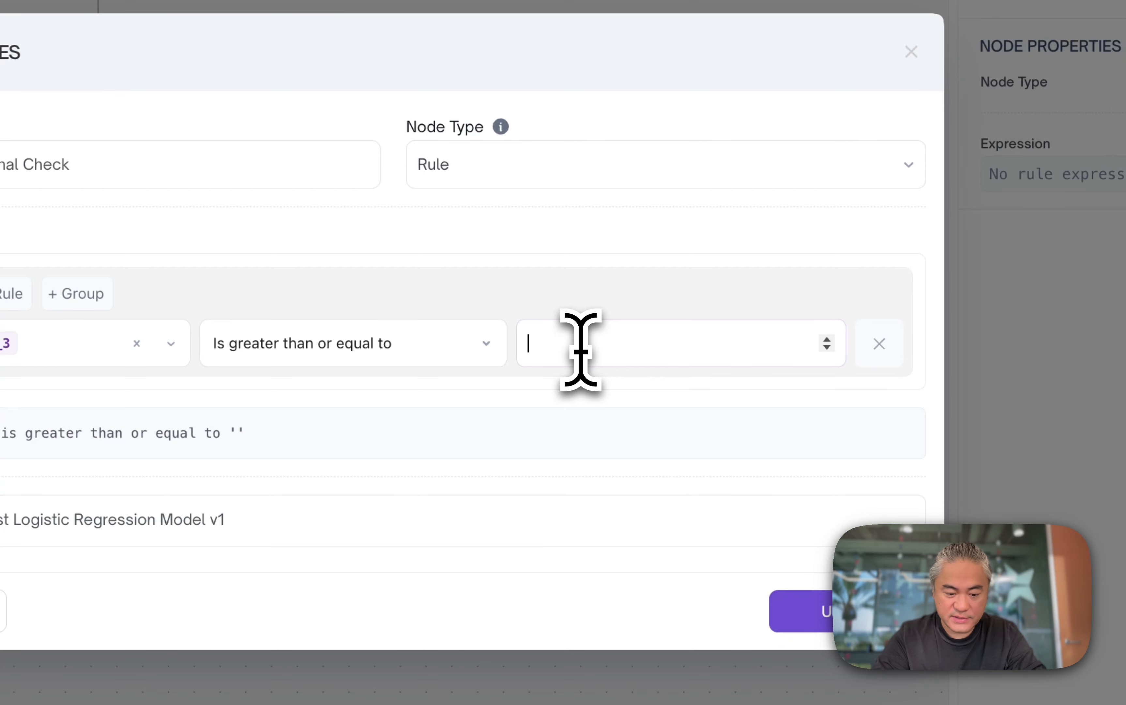
pyautogui.write('650')
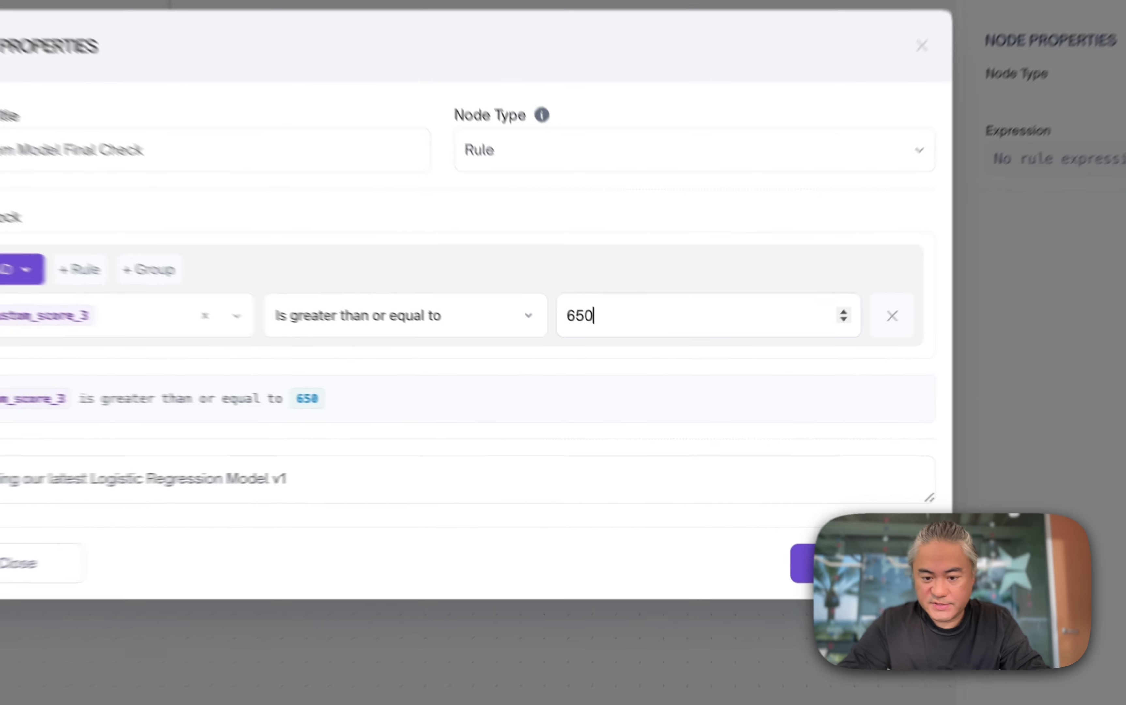
pyautogui.click(783, 511)
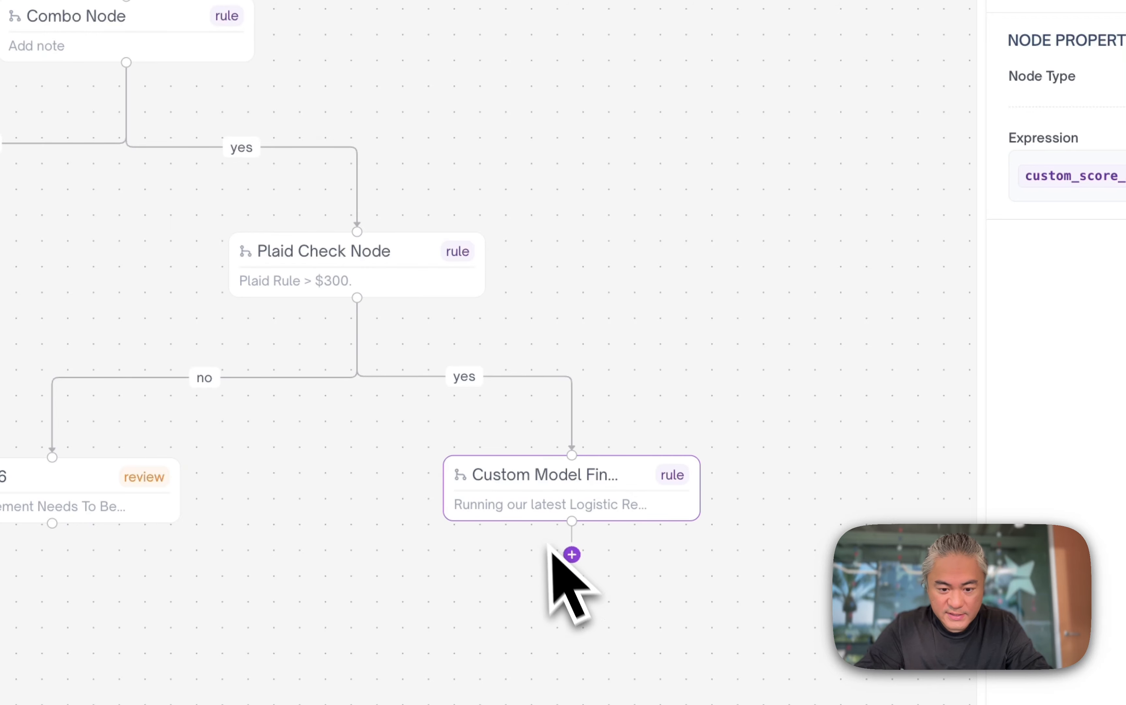
# - Add a pair of new rule nodes on Custom Model Final Check's yes and no branches and rearrange the tree around them
pyautogui.click(572, 554)
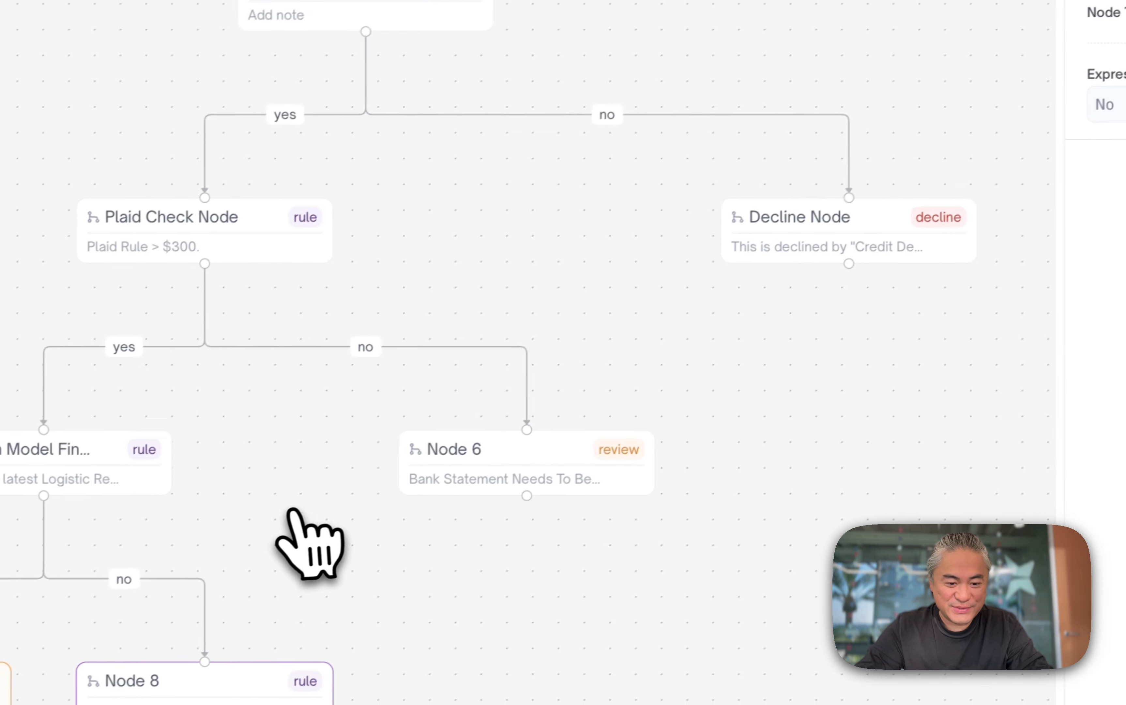
pyautogui.click(765, 280)
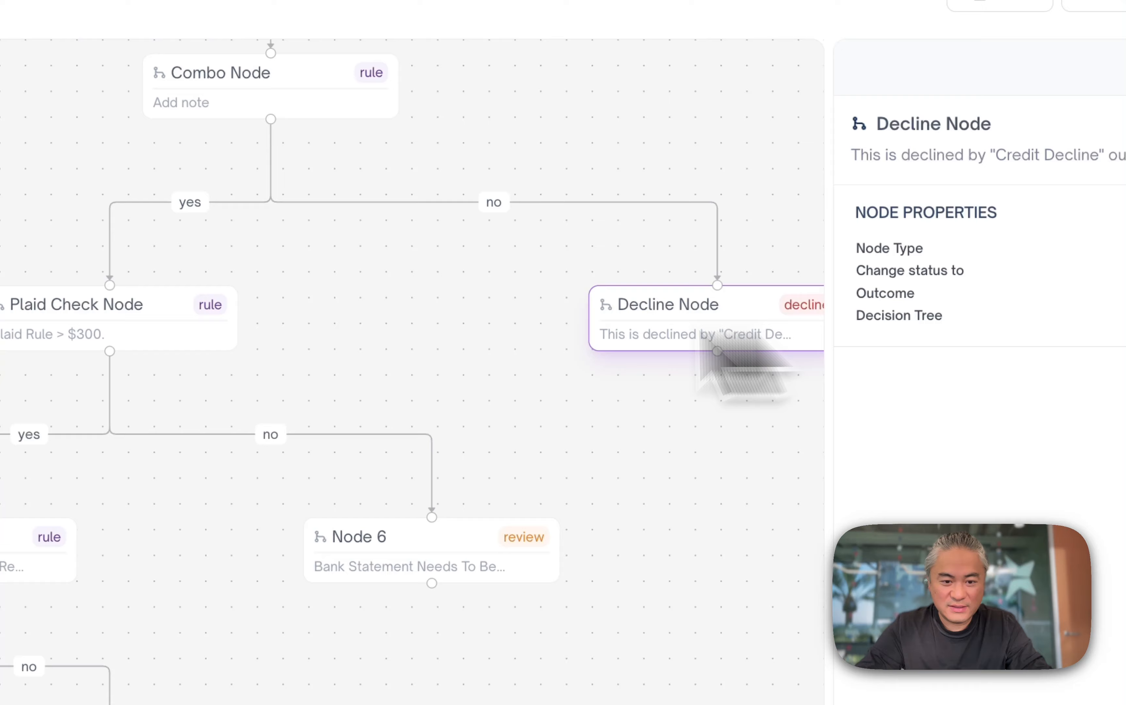
pyautogui.moveTo(729, 313); pyautogui.dragTo(380, 361)
pyautogui.moveTo(117, 312); pyautogui.dragTo(635, 313)
pyautogui.moveTo(651, 474); pyautogui.dragTo(57, 431)
pyautogui.moveTo(189, 484); pyautogui.dragTo(936, 462)
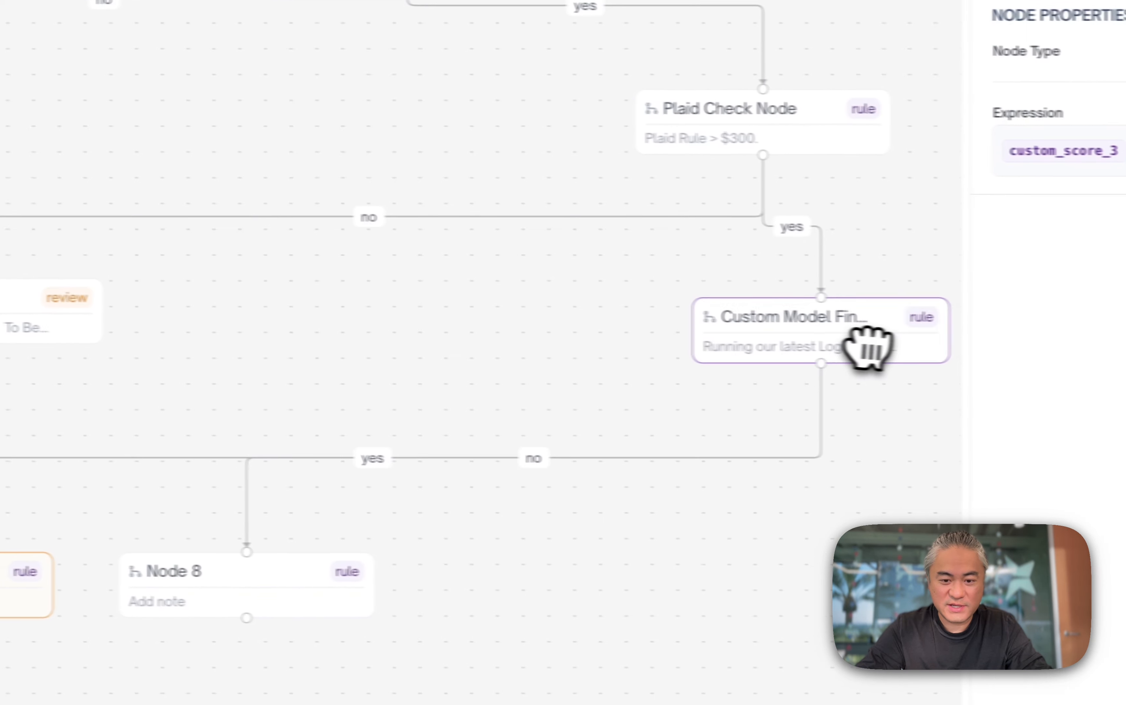
pyautogui.moveTo(868, 349); pyautogui.dragTo(879, 350)
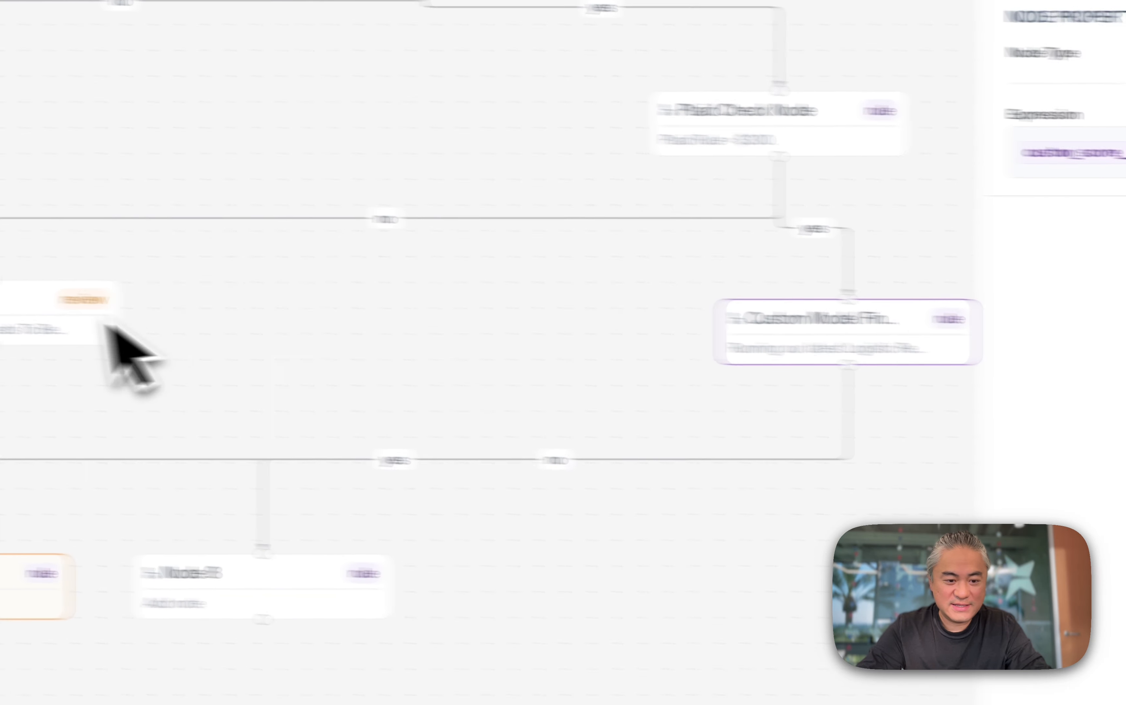
pyautogui.moveTo(90, 322); pyautogui.dragTo(589, 322)
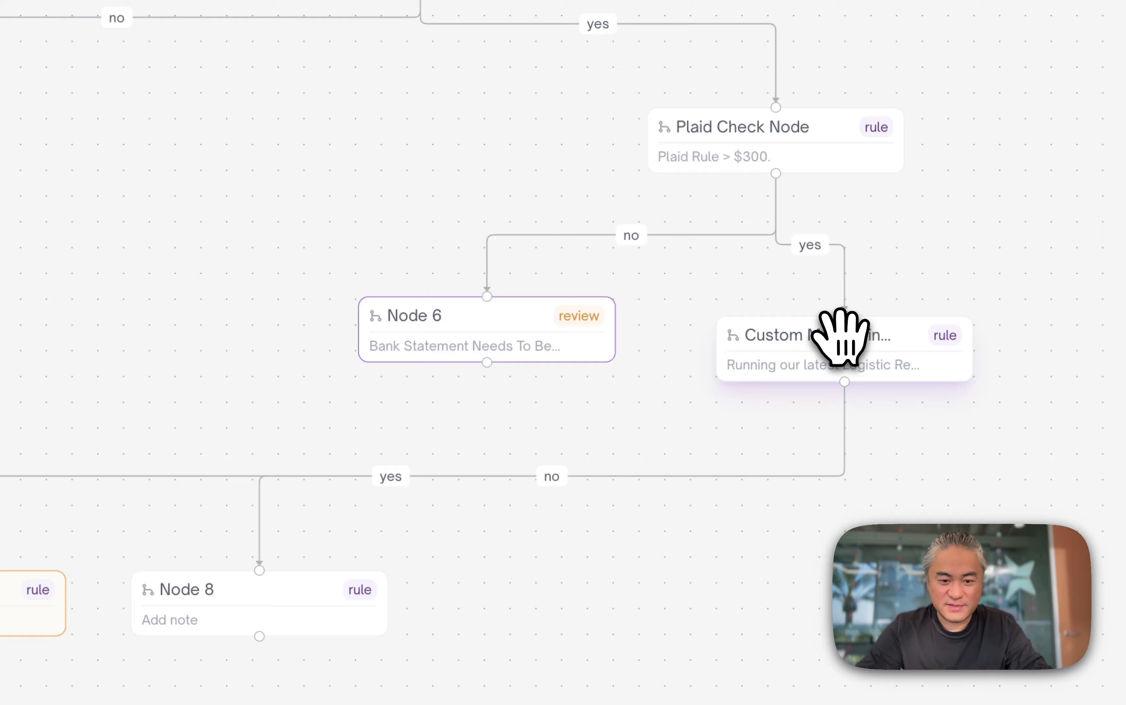
pyautogui.moveTo(840, 336); pyautogui.dragTo(1001, 320)
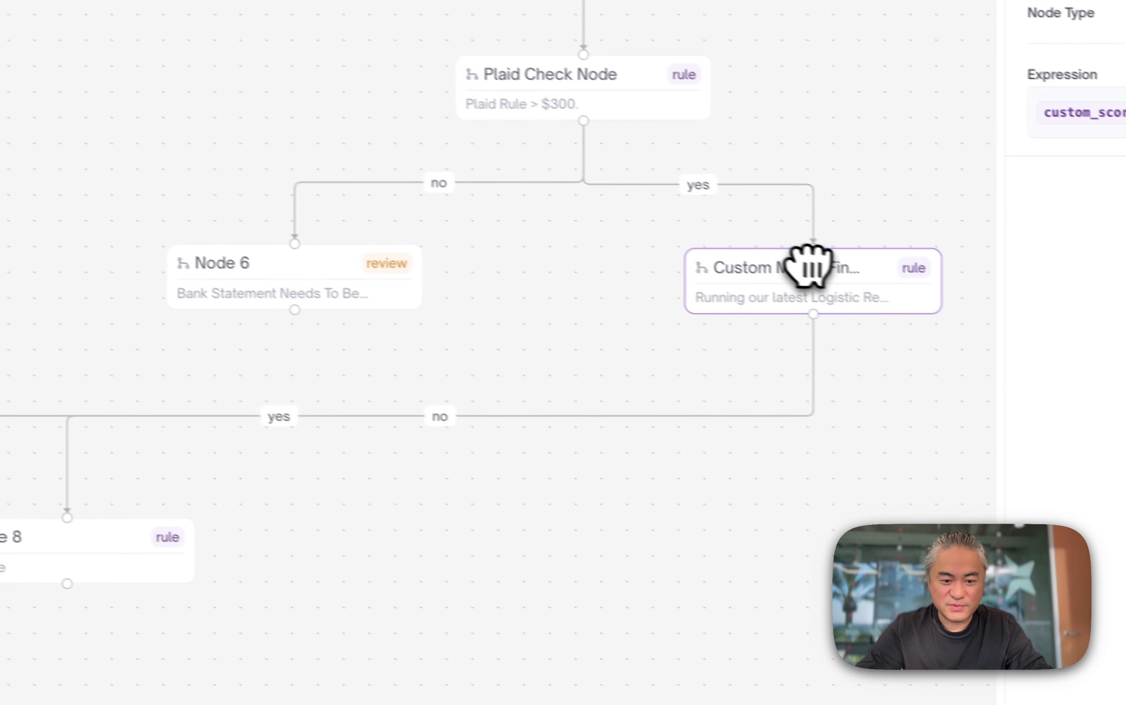
pyautogui.moveTo(22, 576); pyautogui.dragTo(1046, 560)
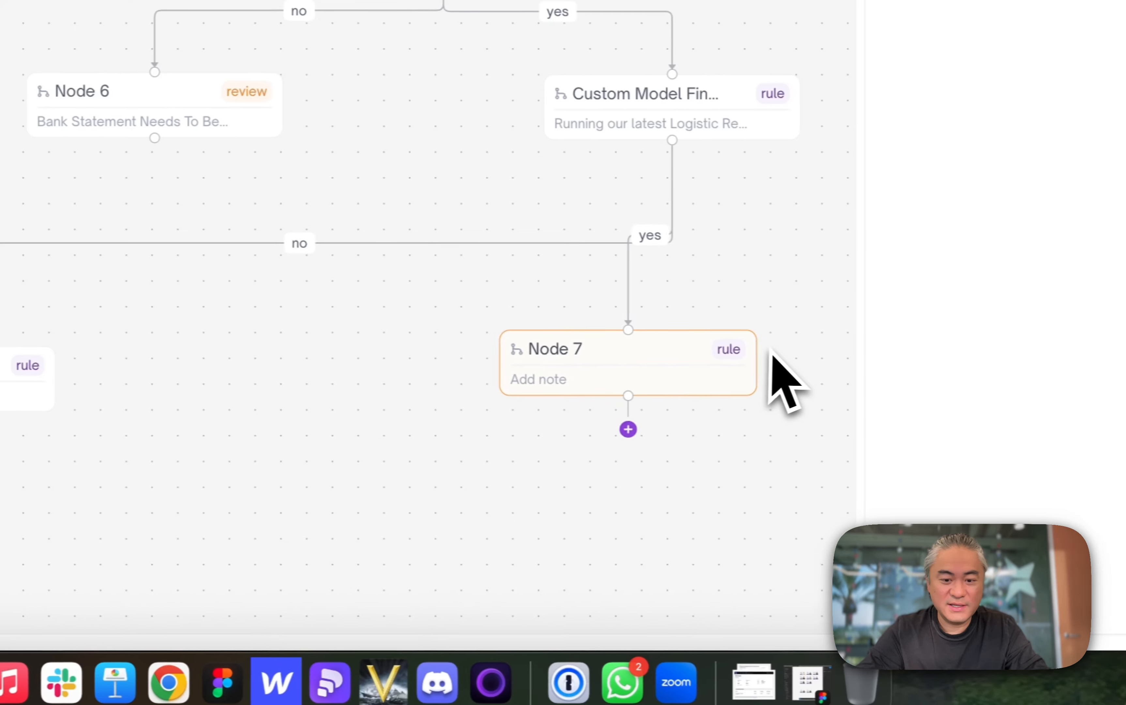
pyautogui.moveTo(770, 349); pyautogui.dragTo(444, 386)
pyautogui.moveTo(214, 422); pyautogui.dragTo(795, 512)
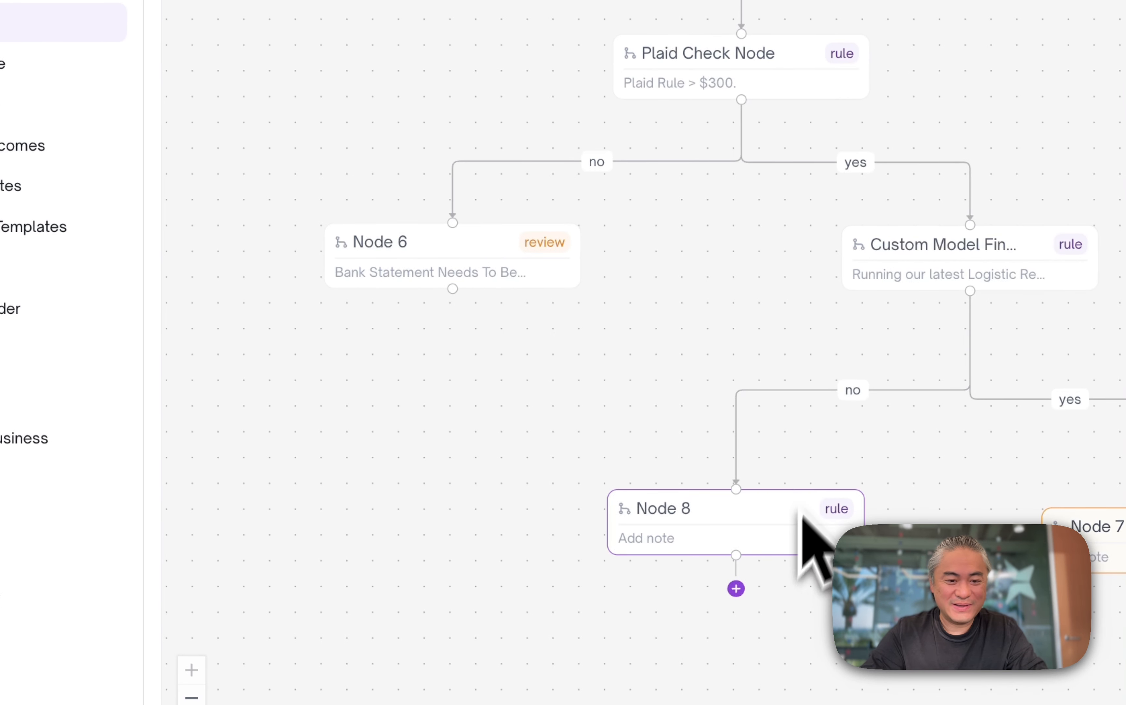
# - Move Decline Node closer to the Plaid Check Node branch
pyautogui.scroll(-5, 850, 402)
pyautogui.hscroll(-2, 850, 402)
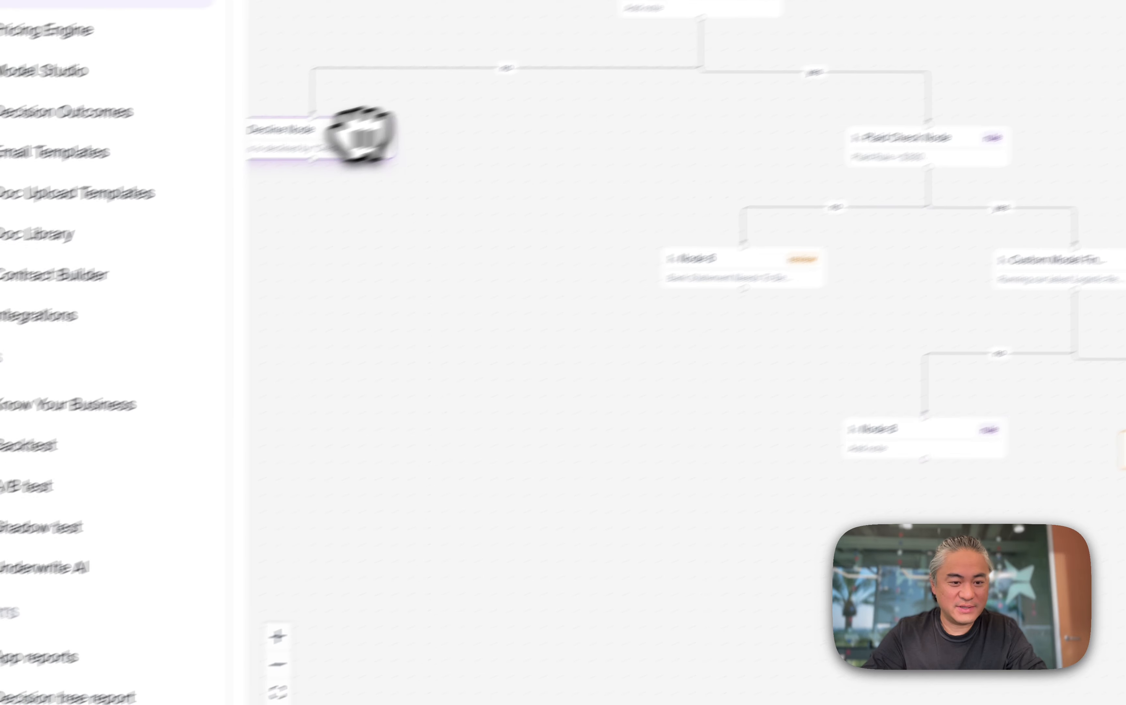
pyautogui.moveTo(281, 165); pyautogui.dragTo(519, 172)
pyautogui.click(308, 557)
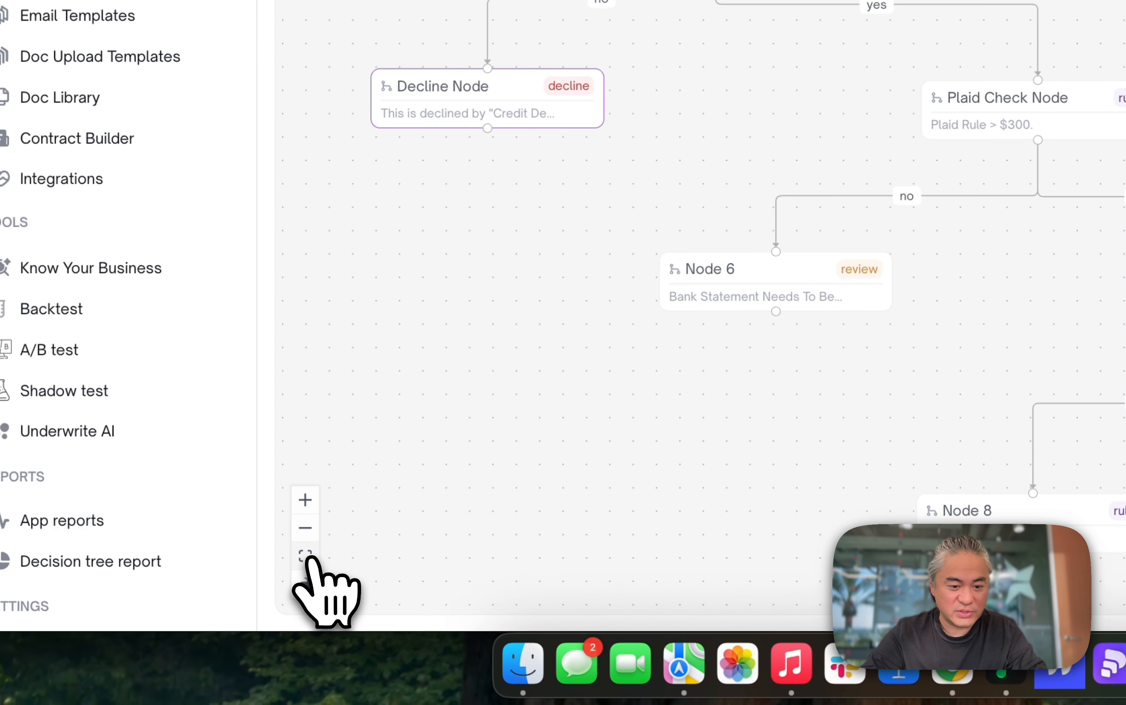
pyautogui.click(305, 508)
pyautogui.click(304, 522)
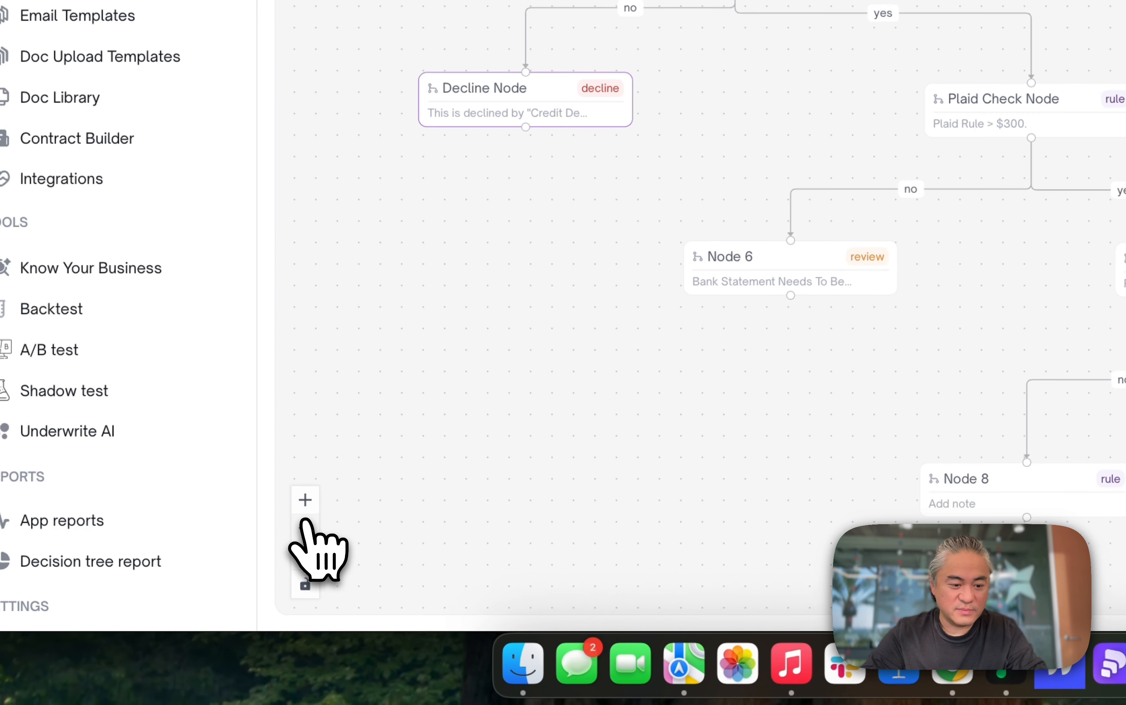
pyautogui.click(304, 522)
pyautogui.scroll(-2, 695, 196)
pyautogui.scroll(5, 697, 191)
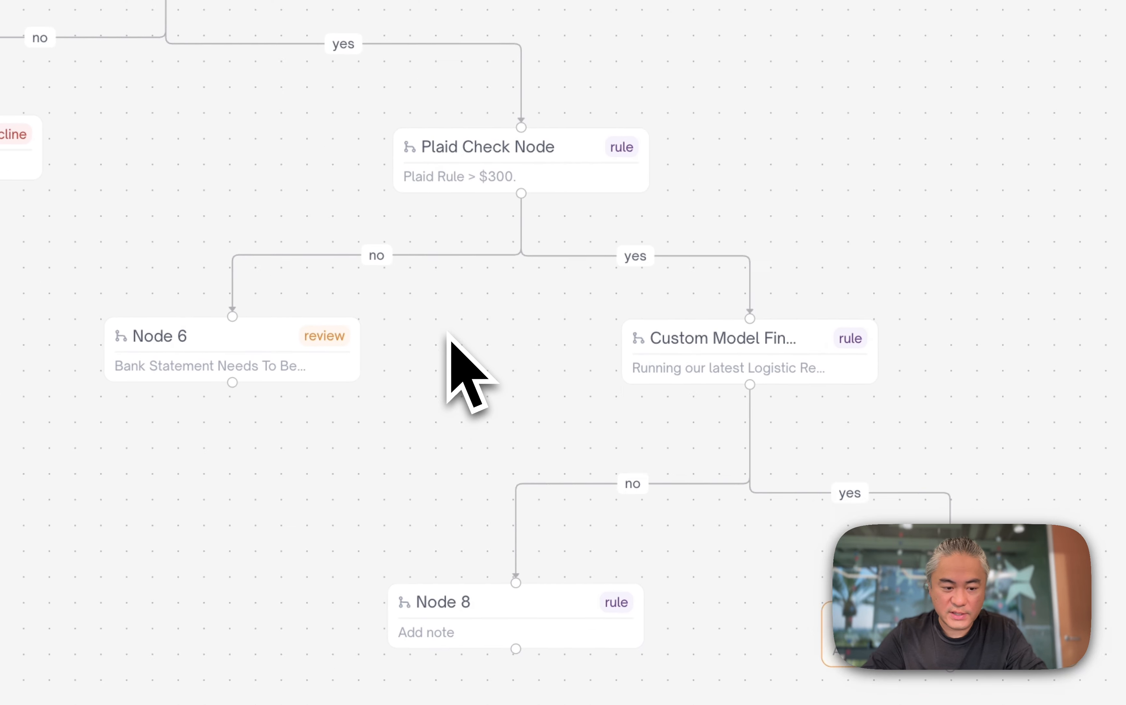
pyautogui.hscroll(4, 447, 331)
pyautogui.scroll(-2, 447, 330)
# - Turn Node 7 into an Action node that changes status to Approve with the Prime outcome
pyautogui.moveTo(784, 555); pyautogui.dragTo(804, 537)
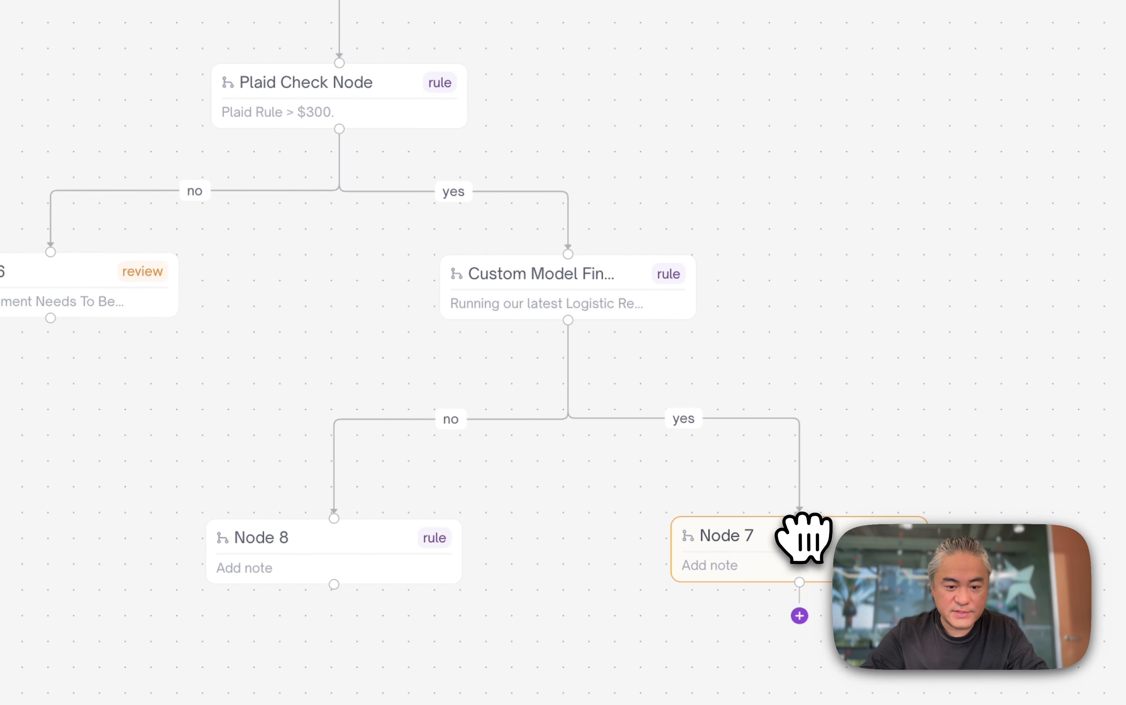
pyautogui.click(803, 538)
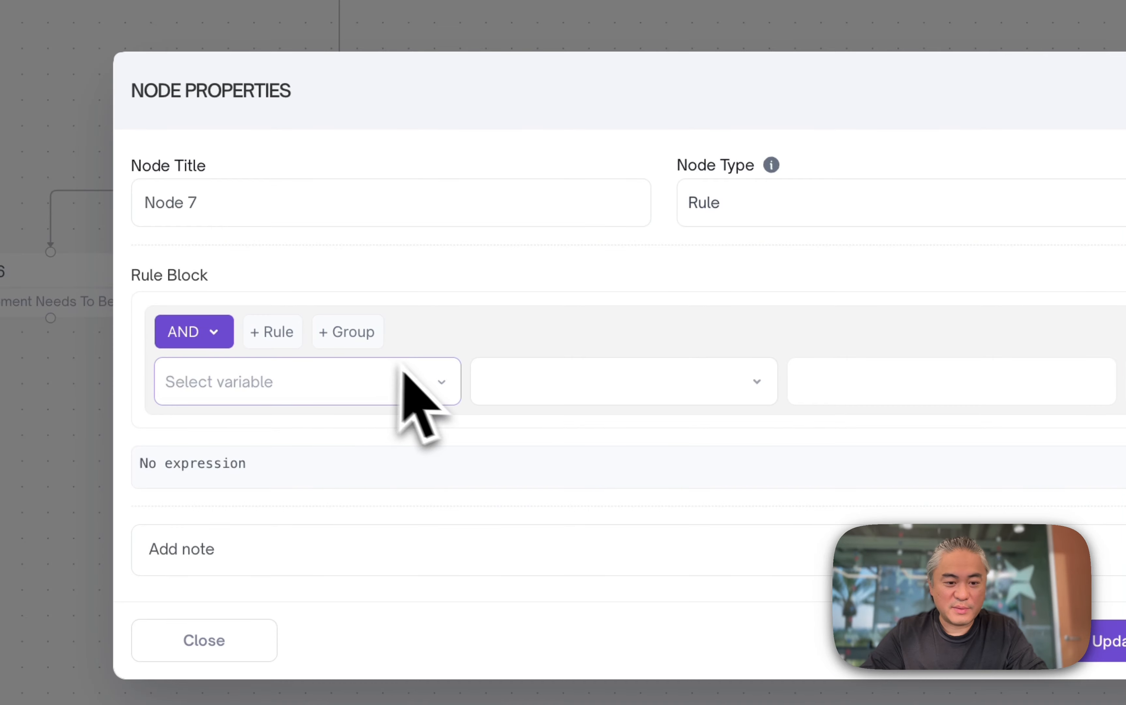
pyautogui.click(816, 201)
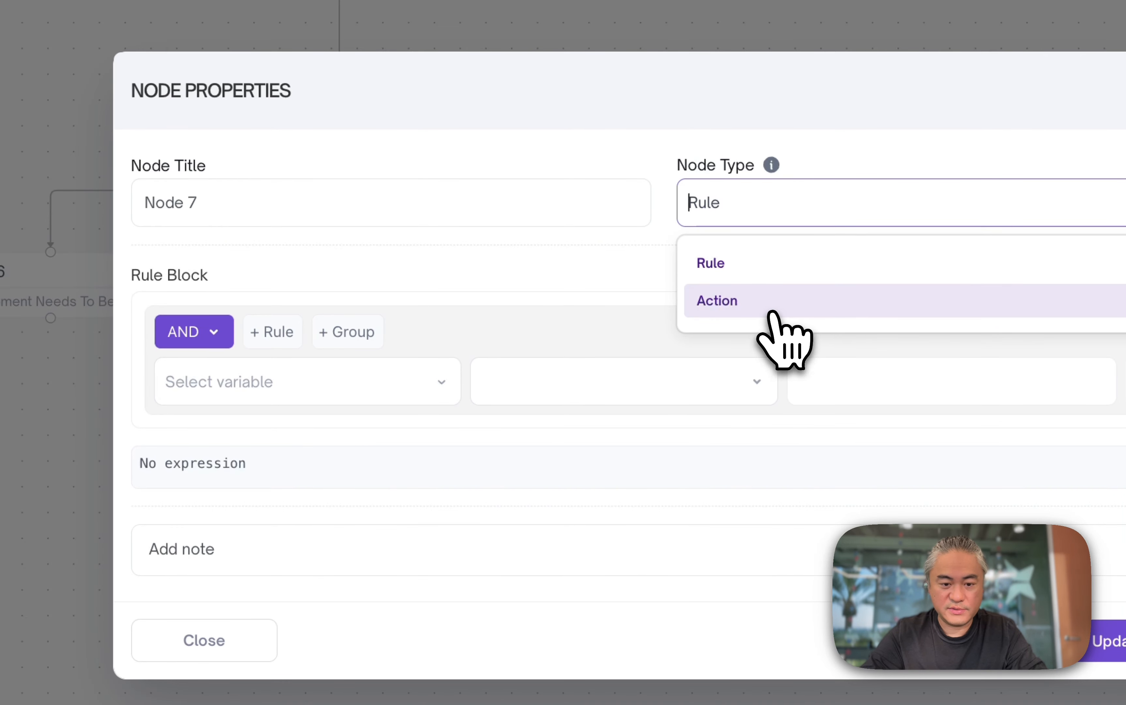
pyautogui.click(779, 303)
pyautogui.click(330, 350)
pyautogui.click(310, 404)
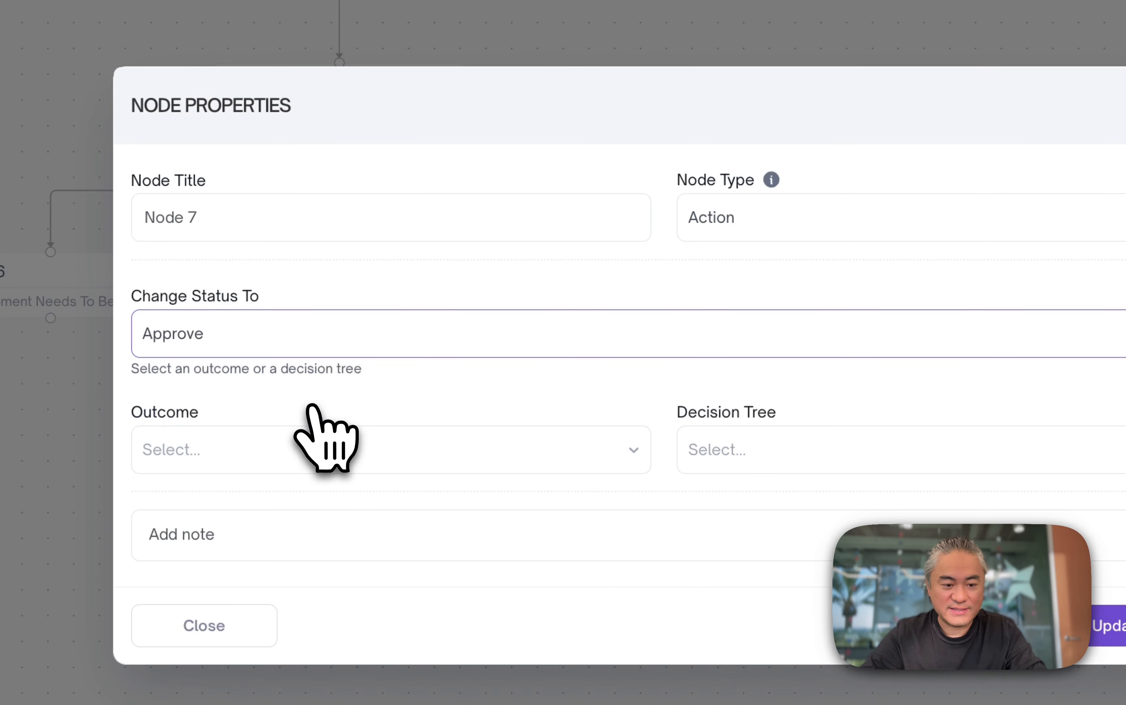
pyautogui.click(304, 459)
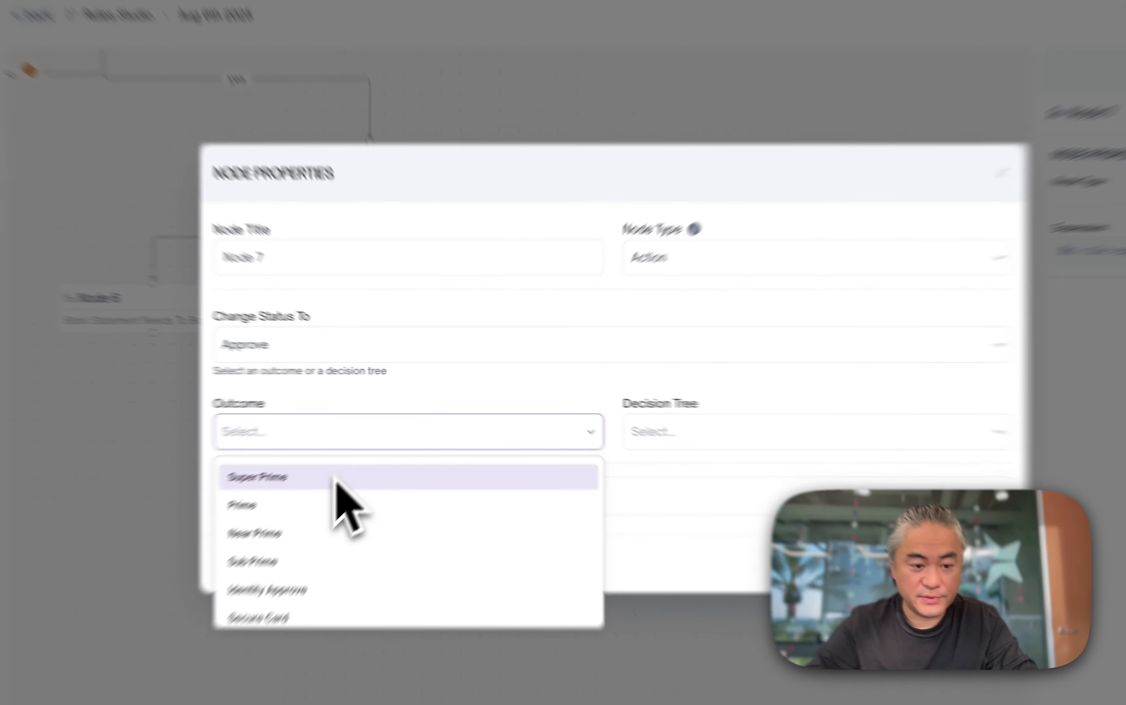
pyautogui.scroll(-2, 373, 501)
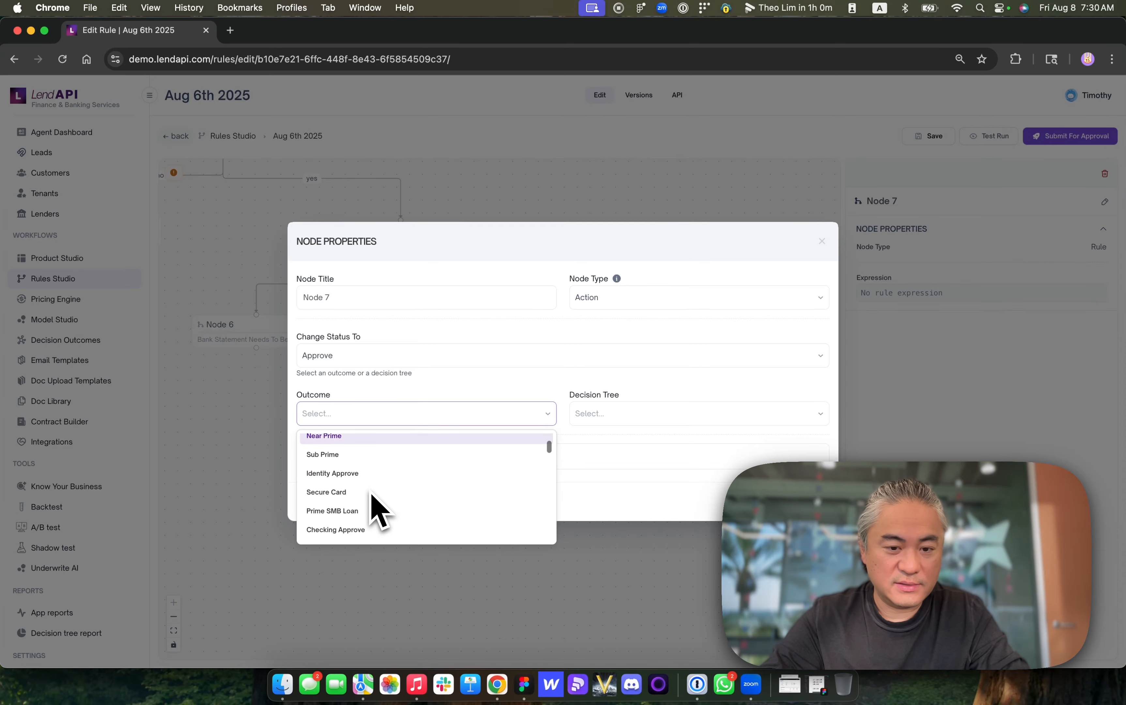
pyautogui.scroll(2, 364, 479)
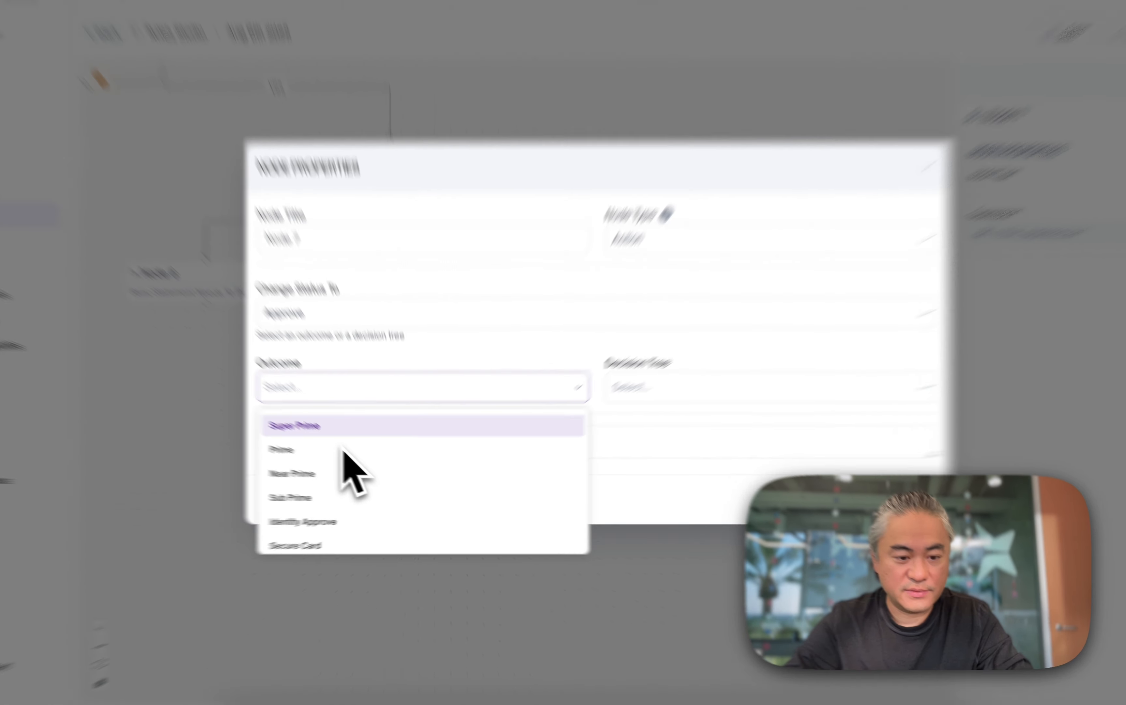
pyautogui.click(344, 450)
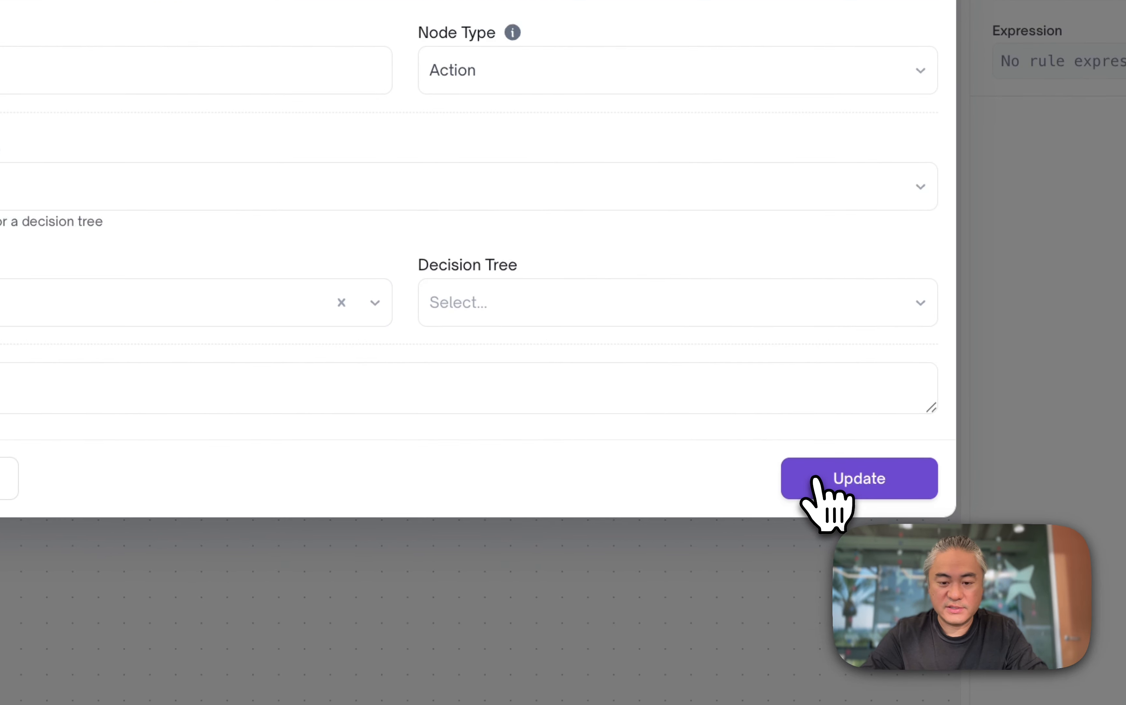
pyautogui.click(815, 479)
# - Rename Node 7 to Approval Node, add the note "Prime Pricing is the Outcome.", and save it
pyautogui.moveTo(583, 397); pyautogui.dragTo(606, 396)
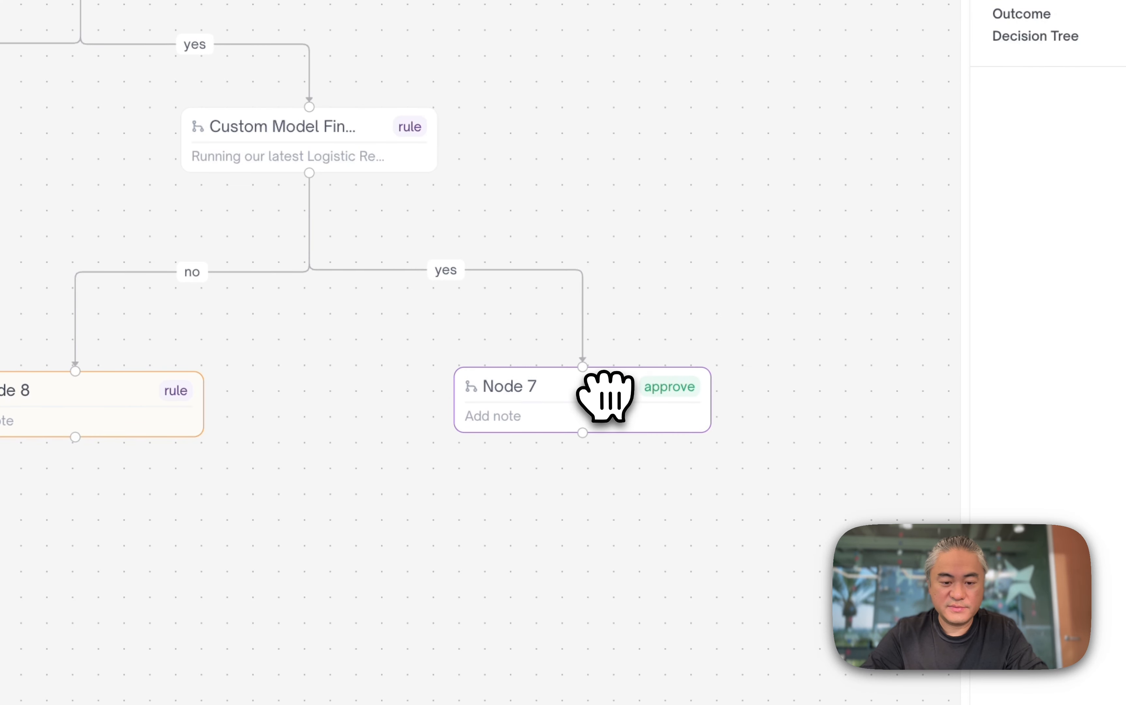
pyautogui.doubleClick(606, 396)
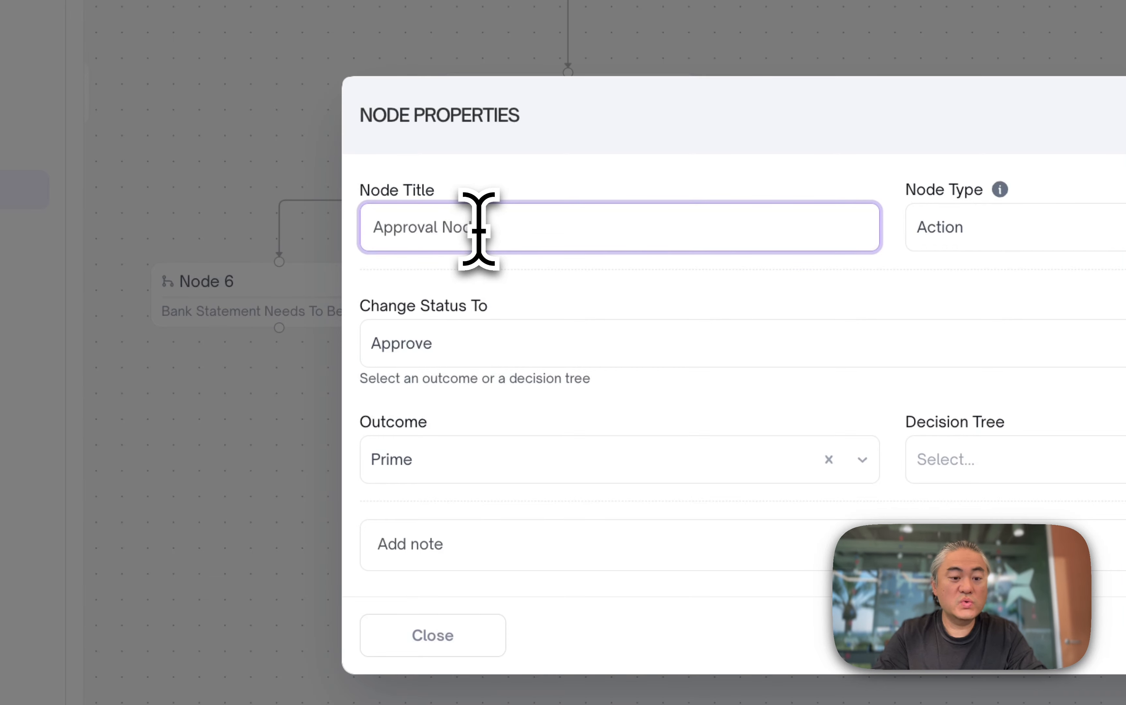
pyautogui.click(438, 534)
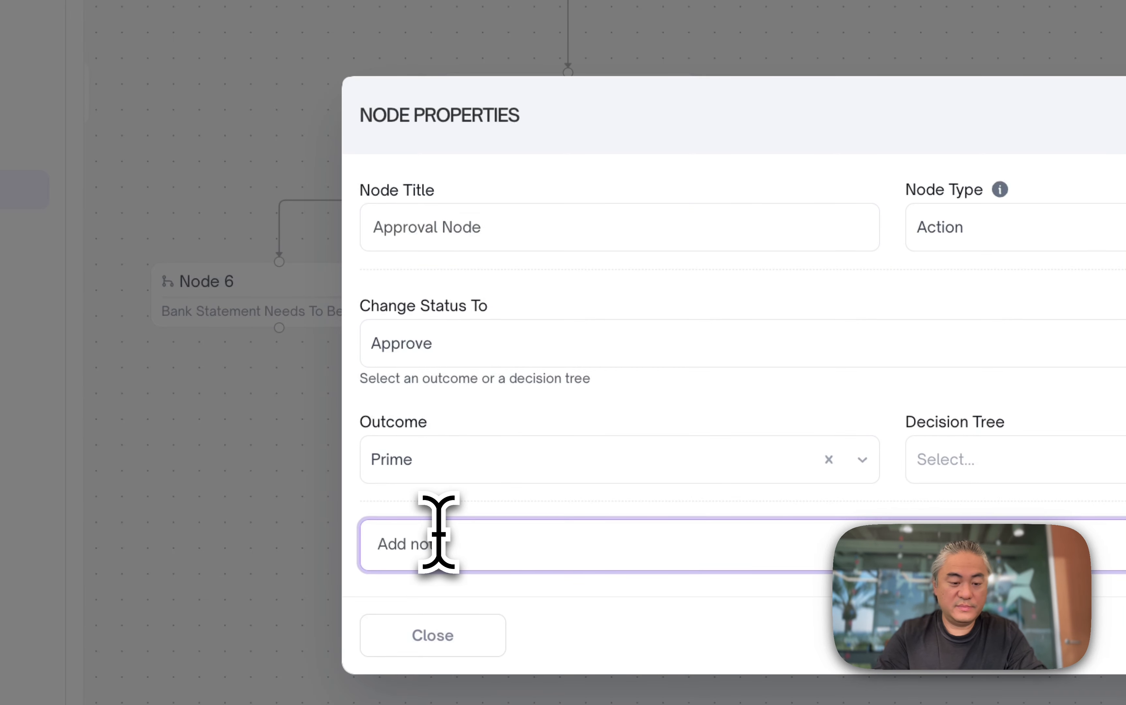
pyautogui.write('Prime')
pyautogui.press('shift+super+Right')
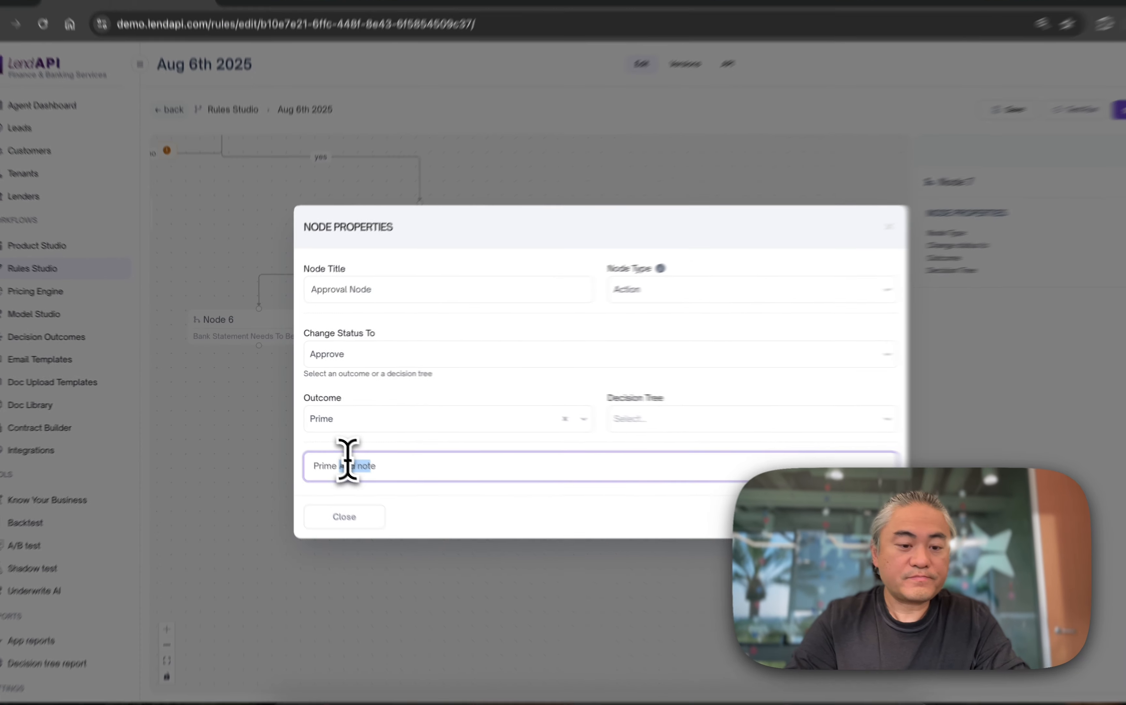
pyautogui.write('Pricing')
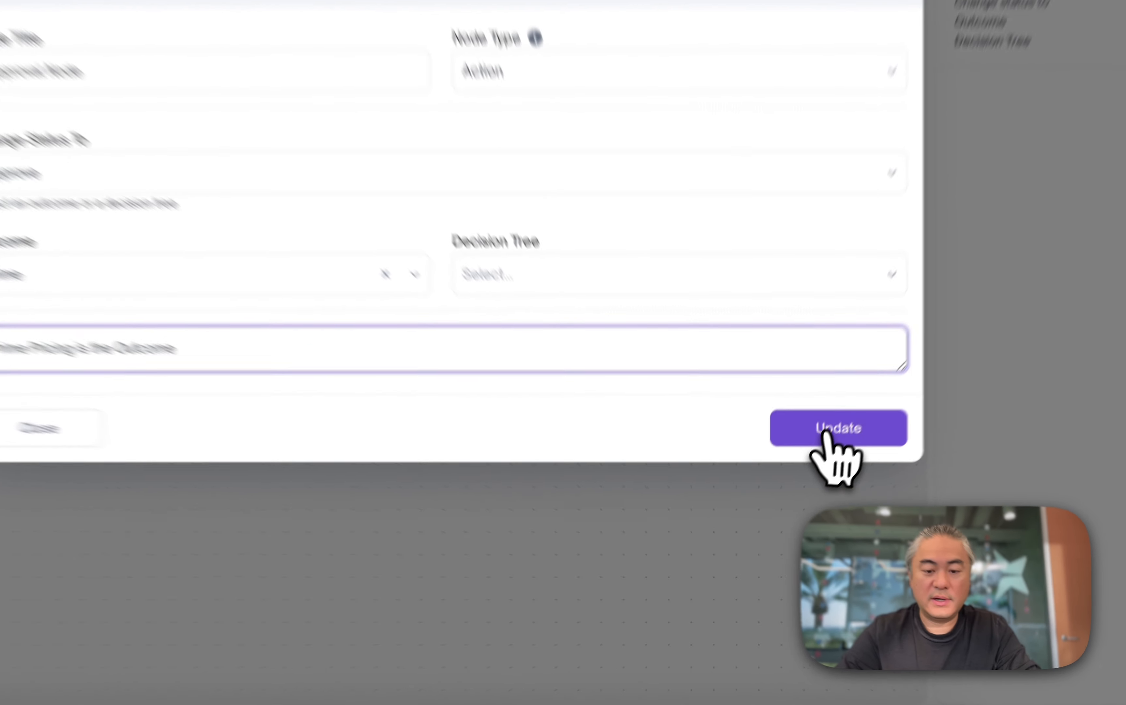
pyautogui.click(783, 504)
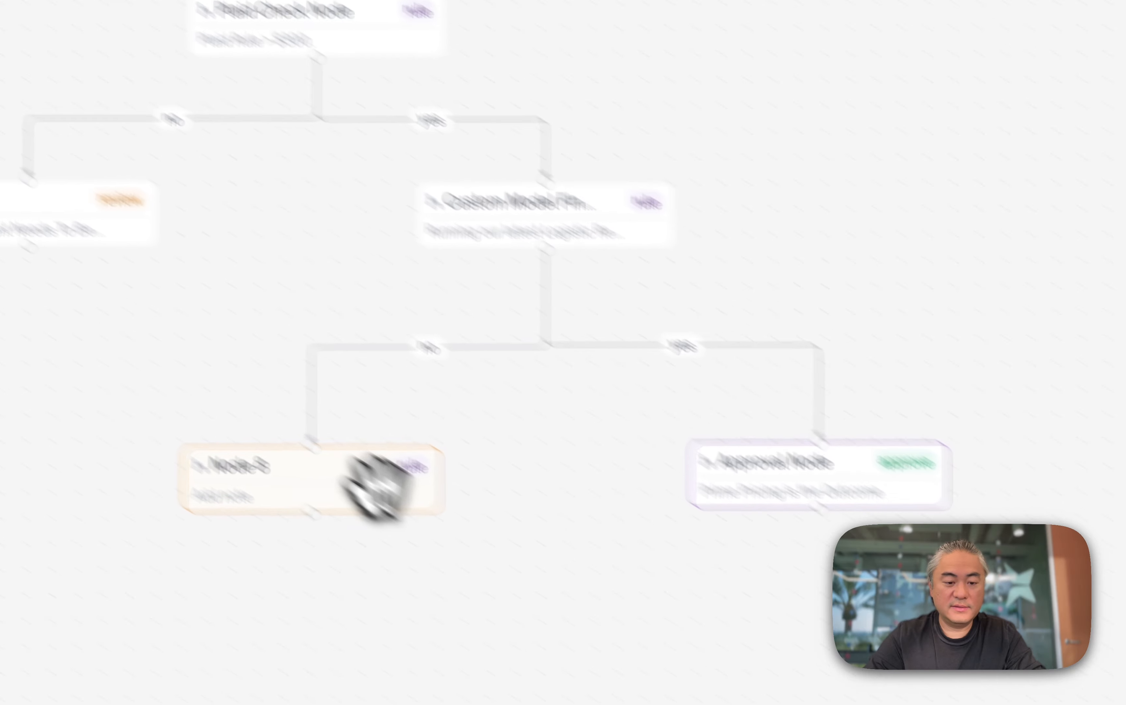
# - Turn Node 8 into an Action node that changes status to Decline with the Credit decline outcome
pyautogui.click(432, 468)
pyautogui.click(809, 179)
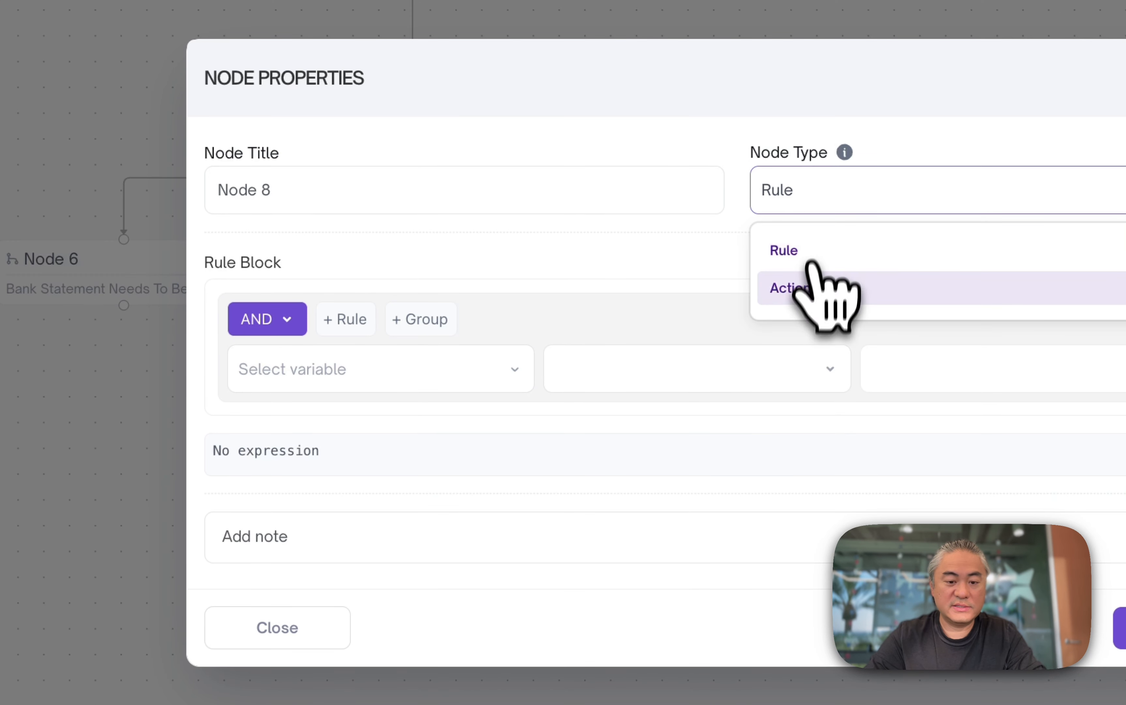
pyautogui.click(818, 287)
pyautogui.click(310, 333)
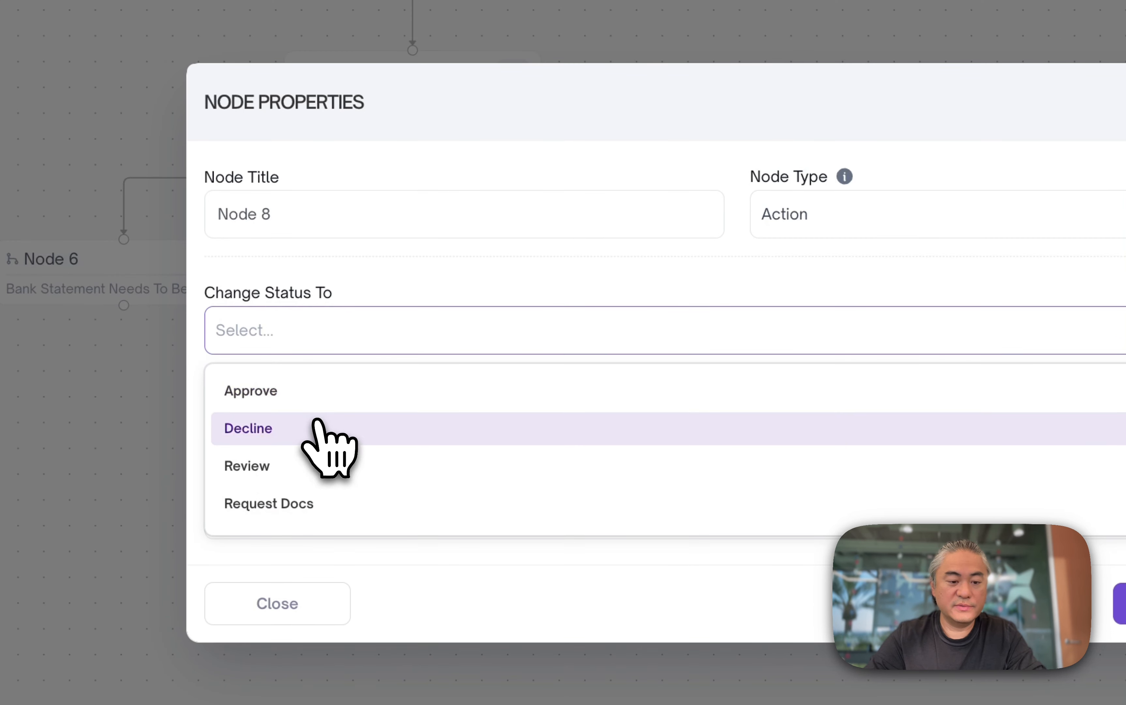
pyautogui.click(317, 428)
pyautogui.click(360, 431)
pyautogui.scroll(-5, 380, 594)
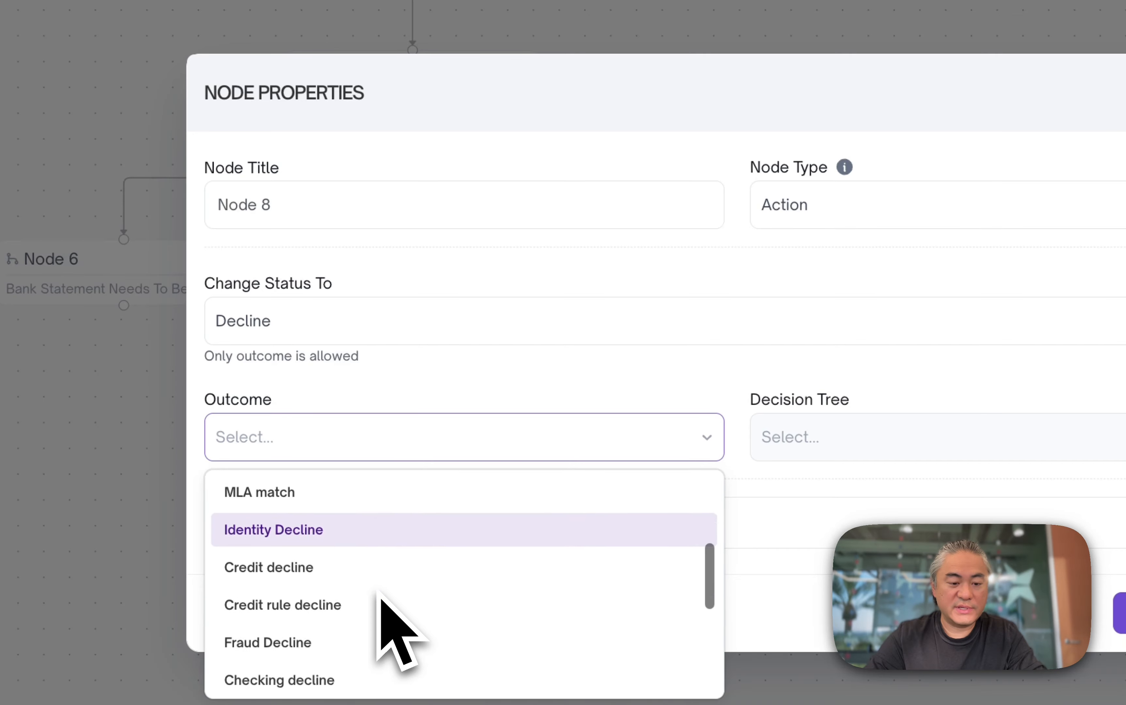
pyautogui.click(390, 555)
# - Rename Node 8 to 2nd Decline Node and save the node properties
pyautogui.tripleClick(543, 222)
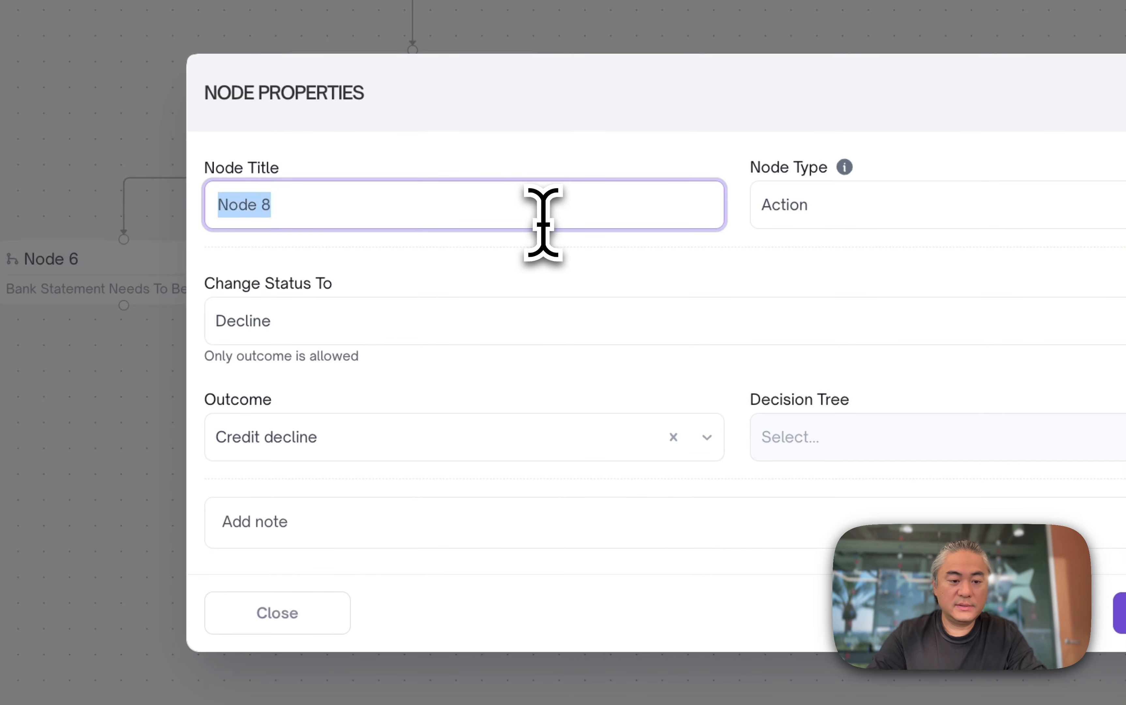
pyautogui.write('2nd Decline No')
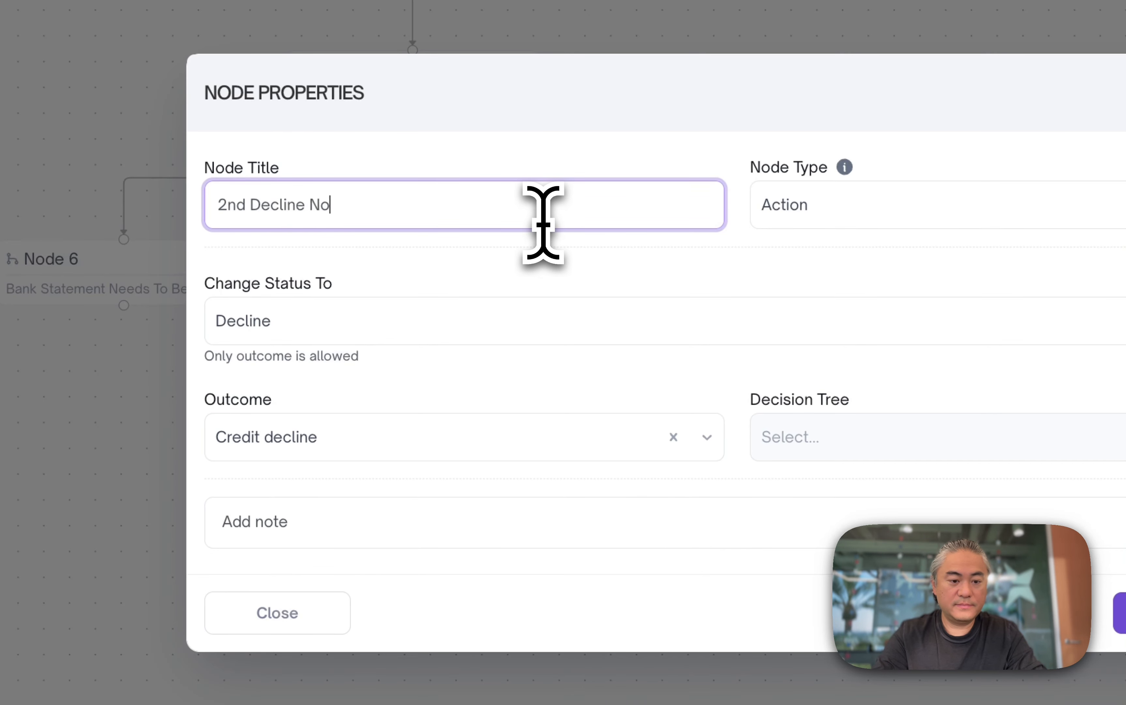
pyautogui.write('de')
pyautogui.click(472, 522)
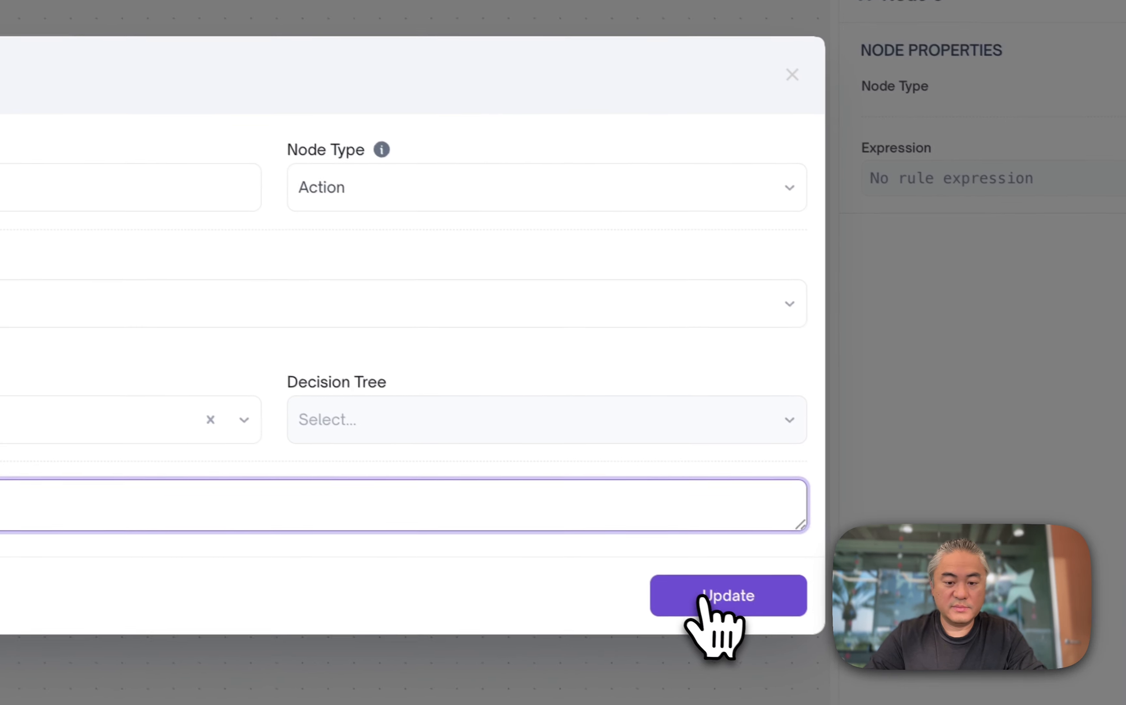
pyautogui.click(714, 593)
# - Open Test Run and scroll through its list of input variables to review the fields
pyautogui.scroll(7, 571, 273)
pyautogui.hscroll(-6, 572, 273)
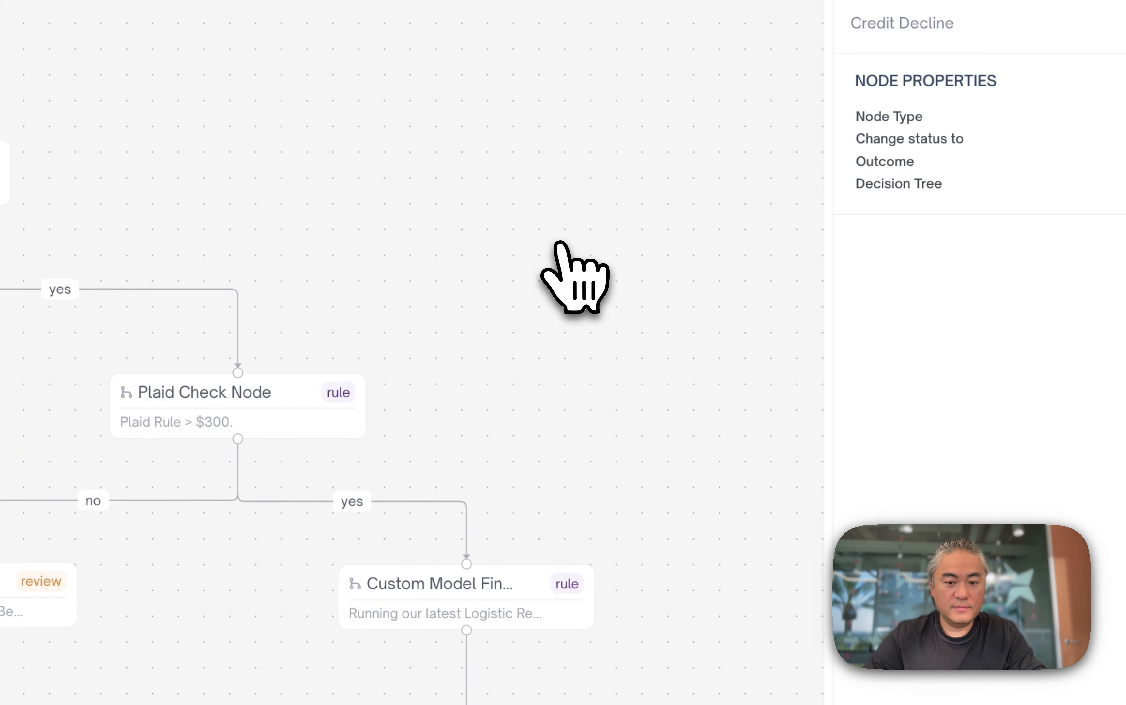
pyautogui.click(843, 145)
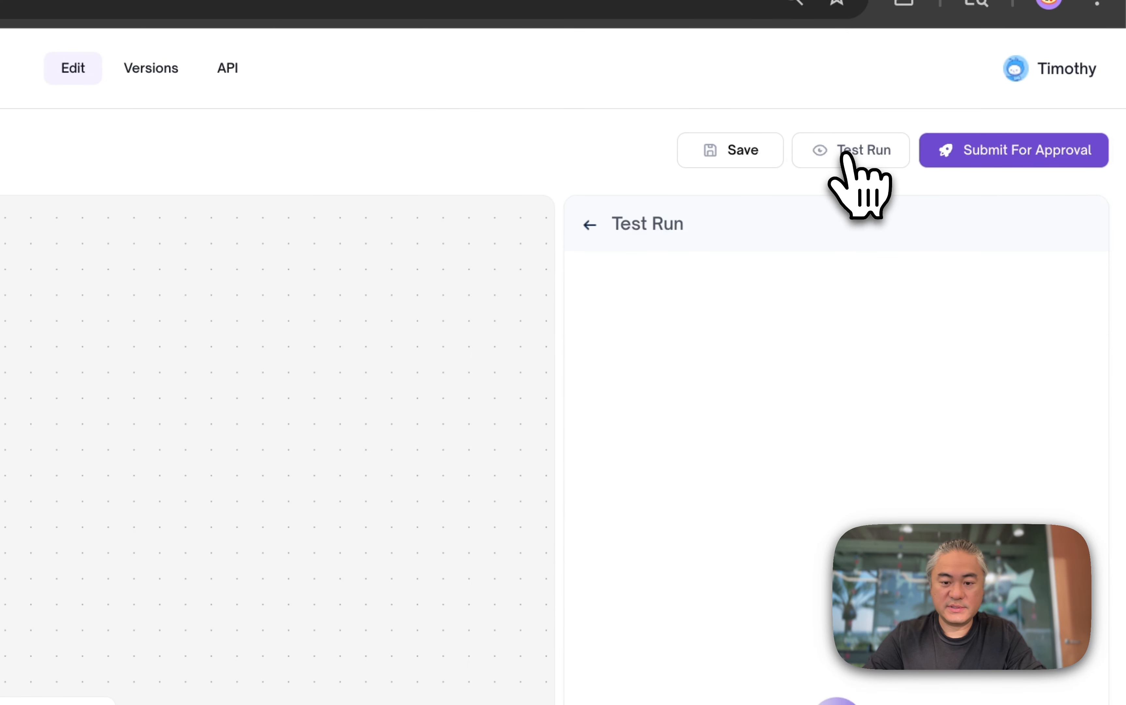
pyautogui.click(731, 366)
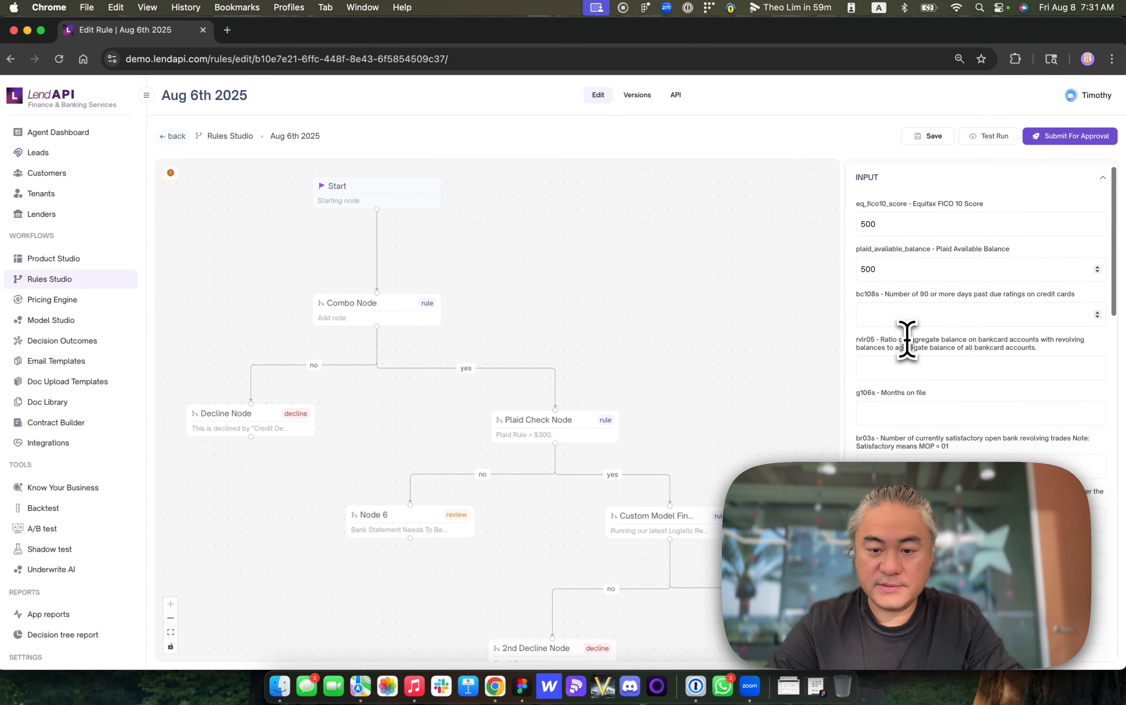
pyautogui.scroll(-1, 690, 611)
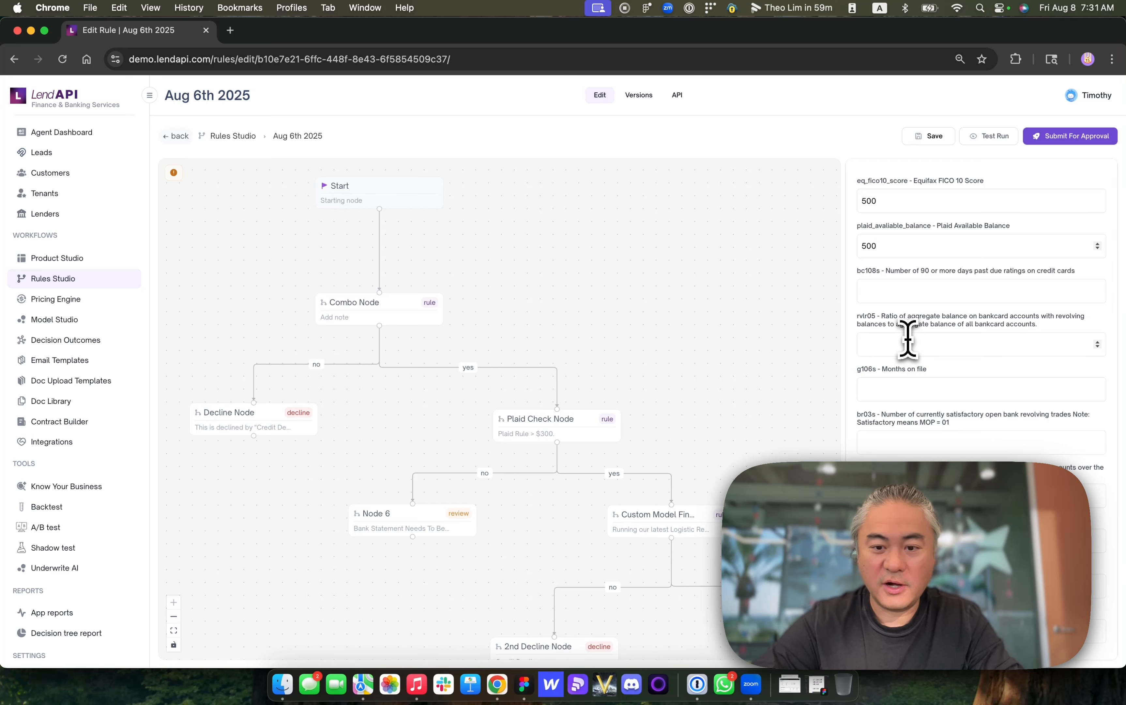
pyautogui.scroll(-5, 908, 339)
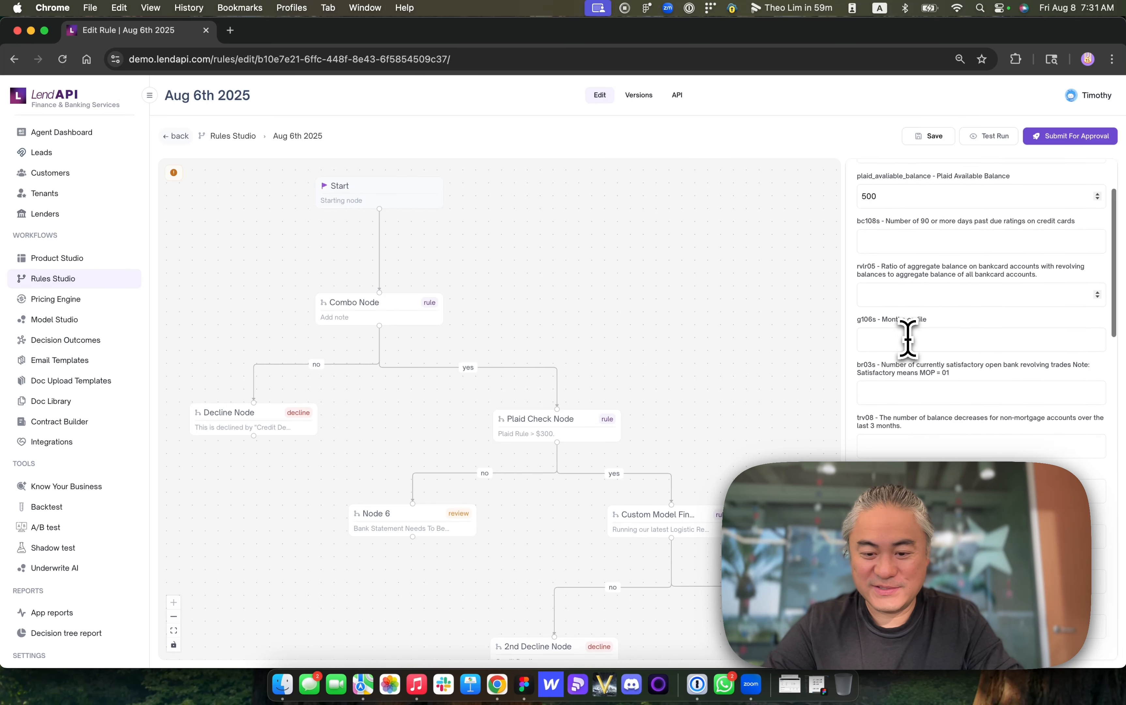
pyautogui.scroll(-10, 908, 336)
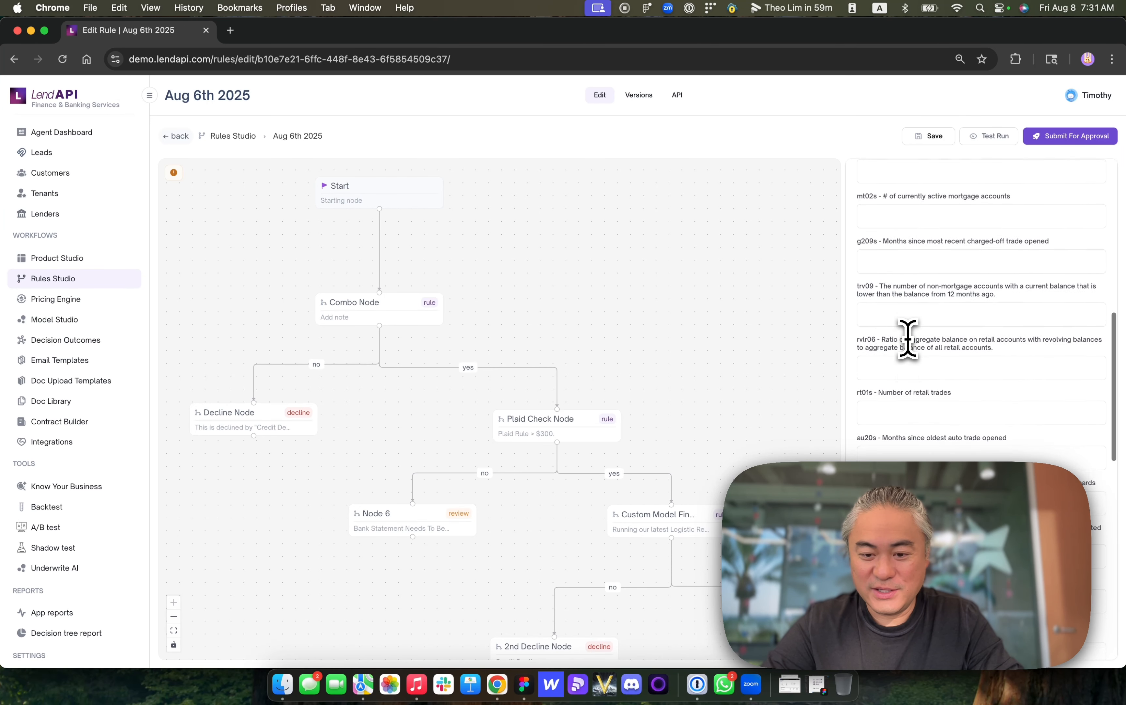
pyautogui.scroll(-7, 908, 244)
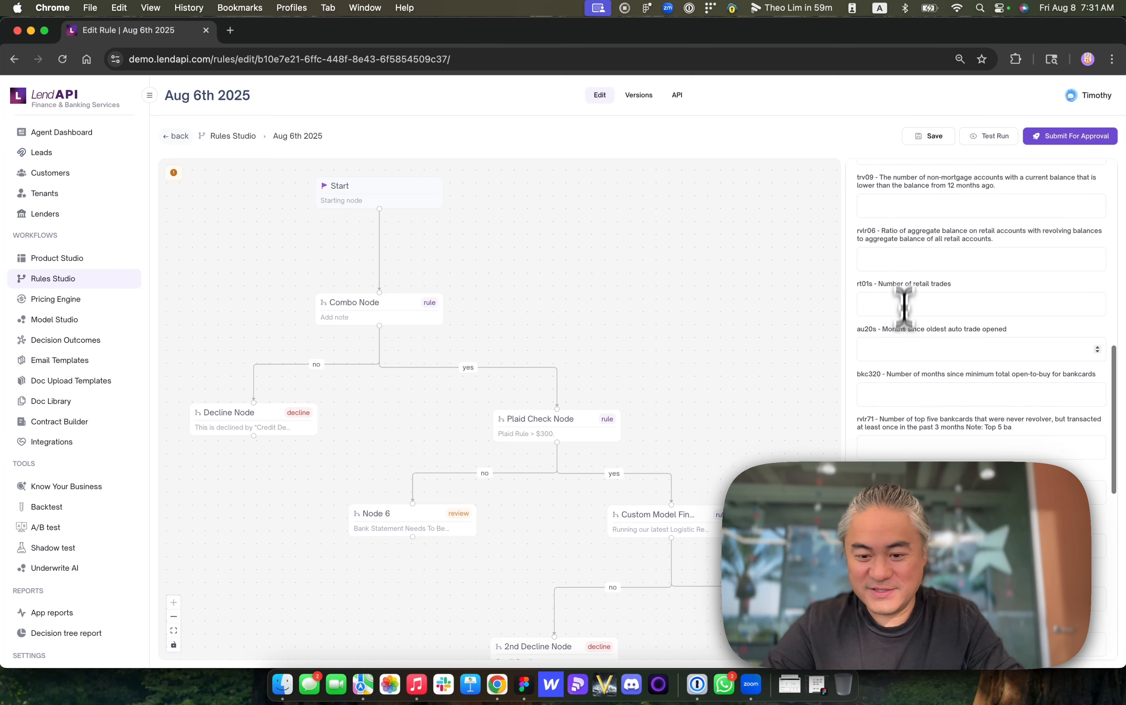
pyautogui.scroll(-8, 899, 389)
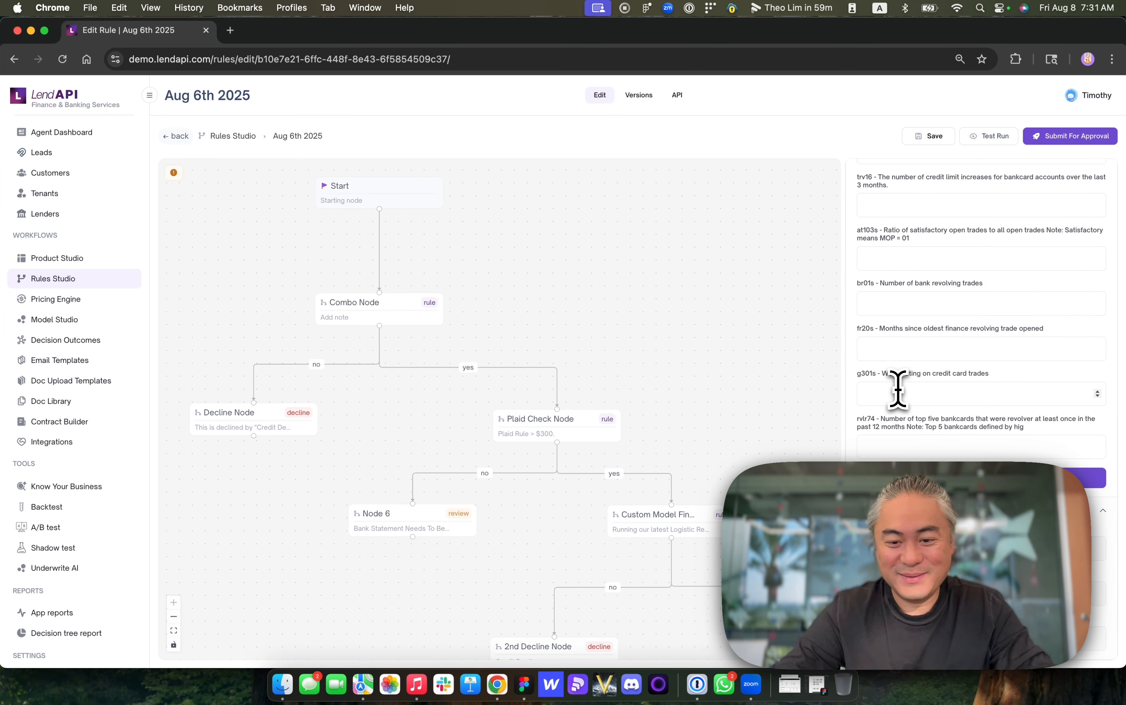
pyautogui.scroll(4, 910, 343)
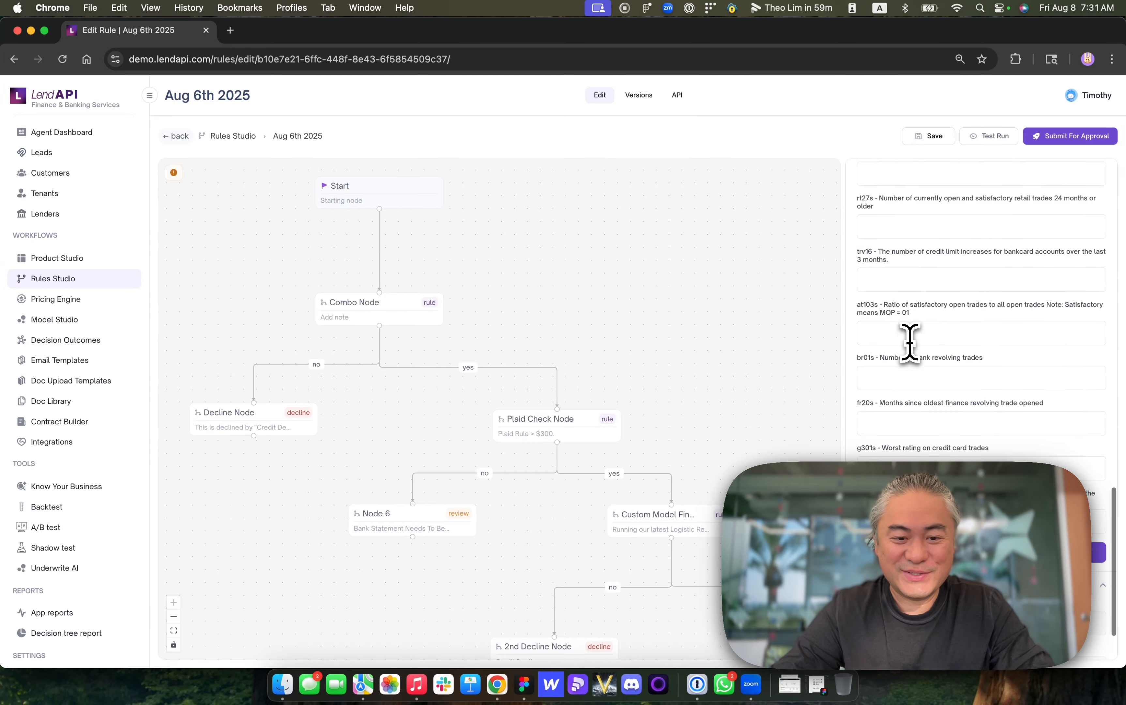
pyautogui.scroll(-4, 910, 342)
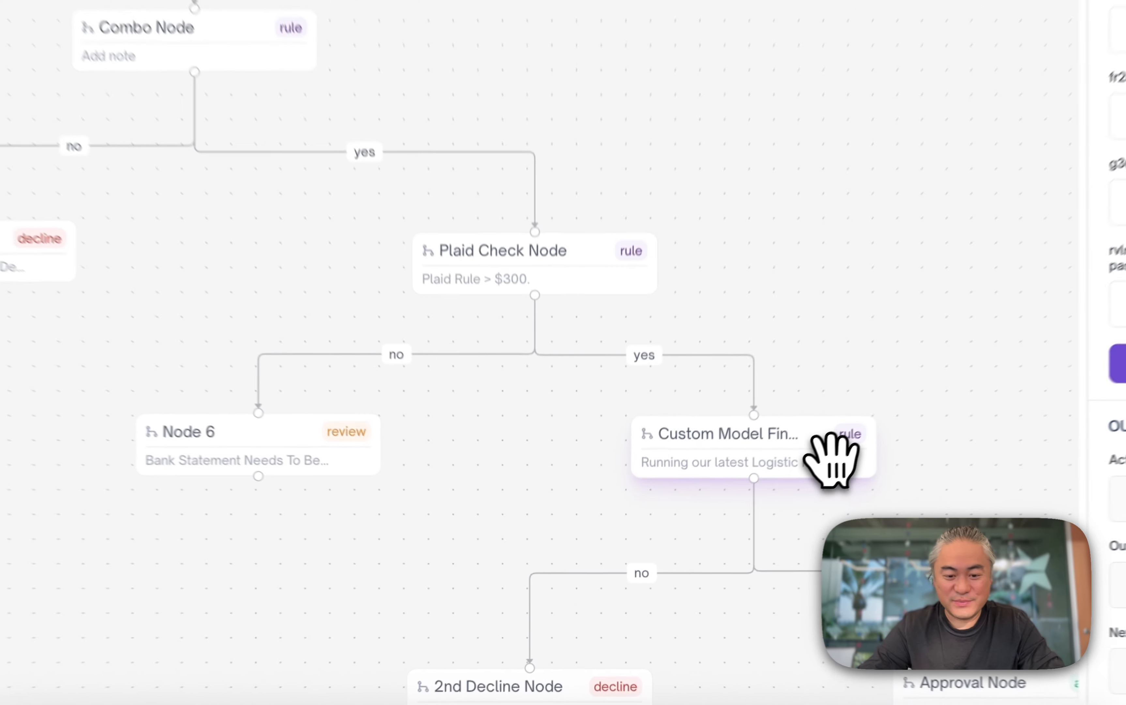
# - Review the Custom Model Final Check node's rule, close it, and reopen the Test Run panel
pyautogui.click(711, 525)
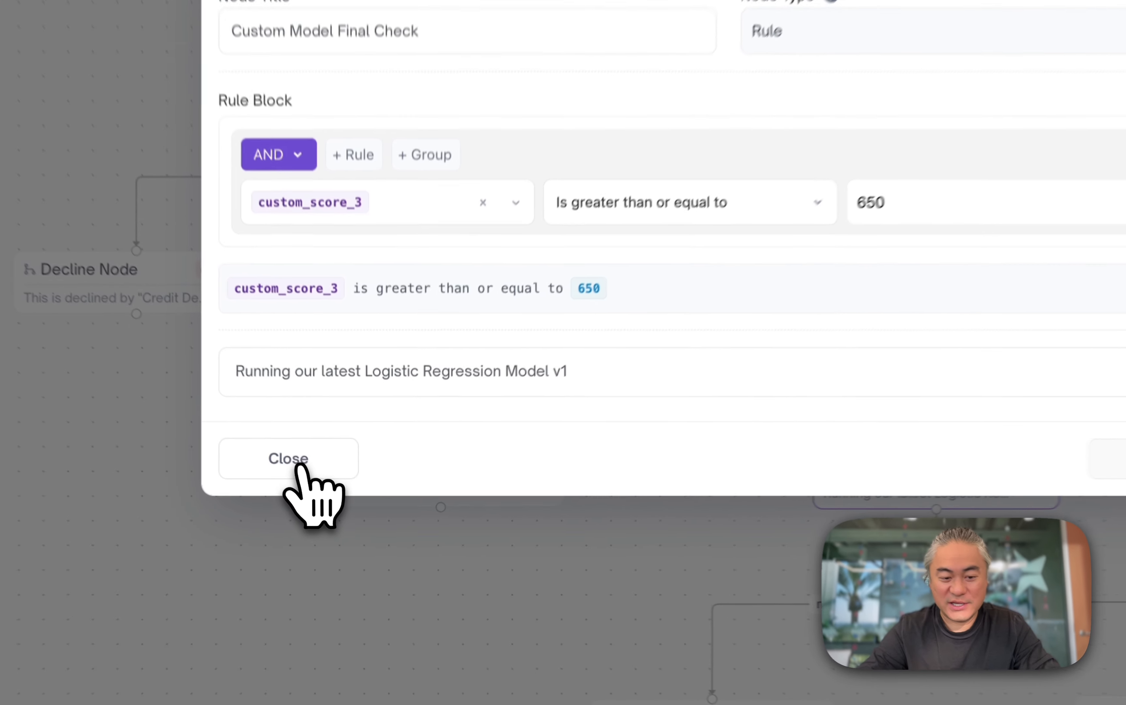
pyautogui.click(333, 511)
pyautogui.click(839, 105)
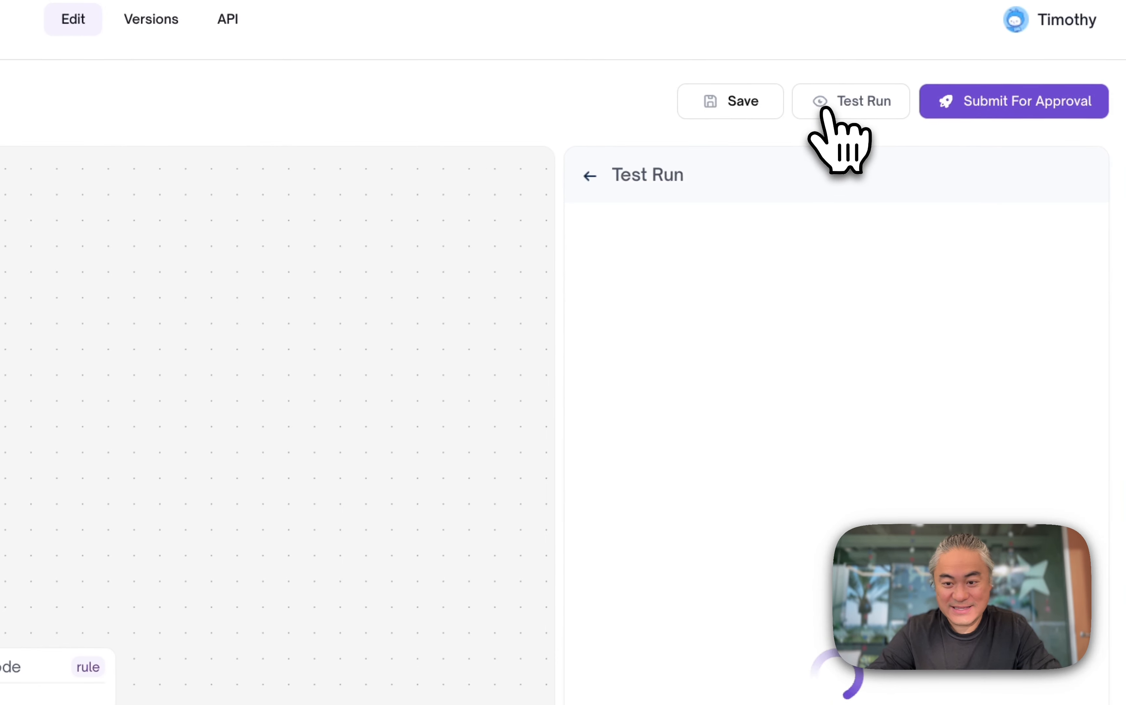
pyautogui.scroll(-10, 756, 615)
pyautogui.click(706, 326)
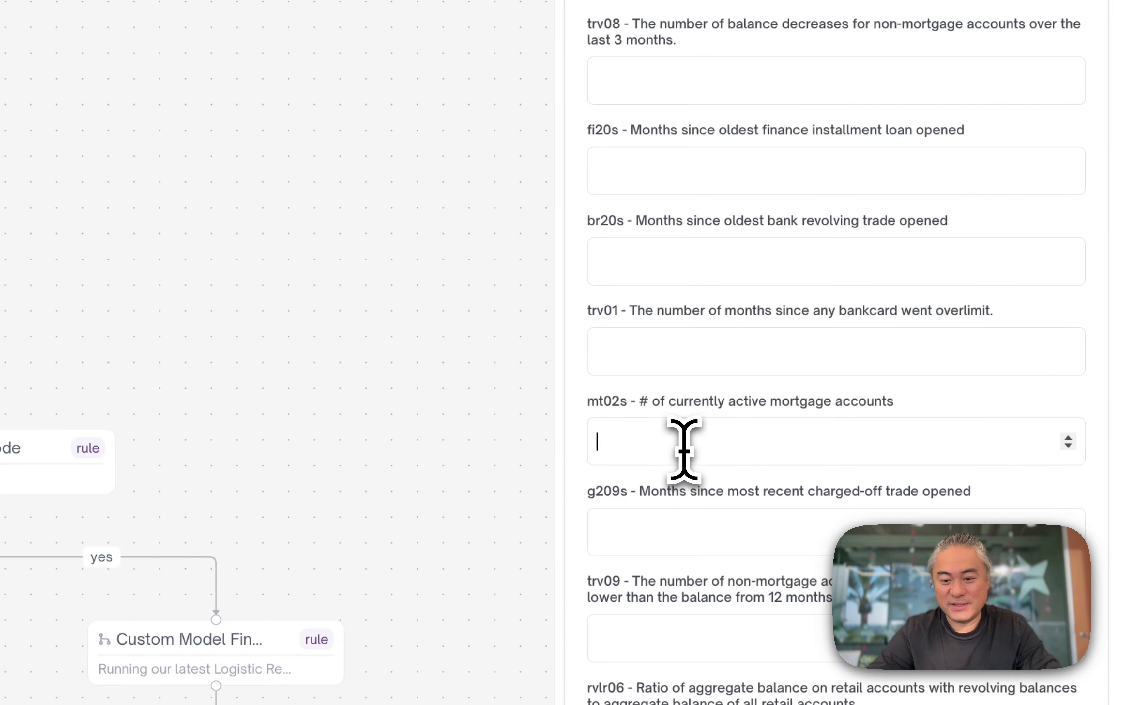
pyautogui.scroll(-4, 684, 450)
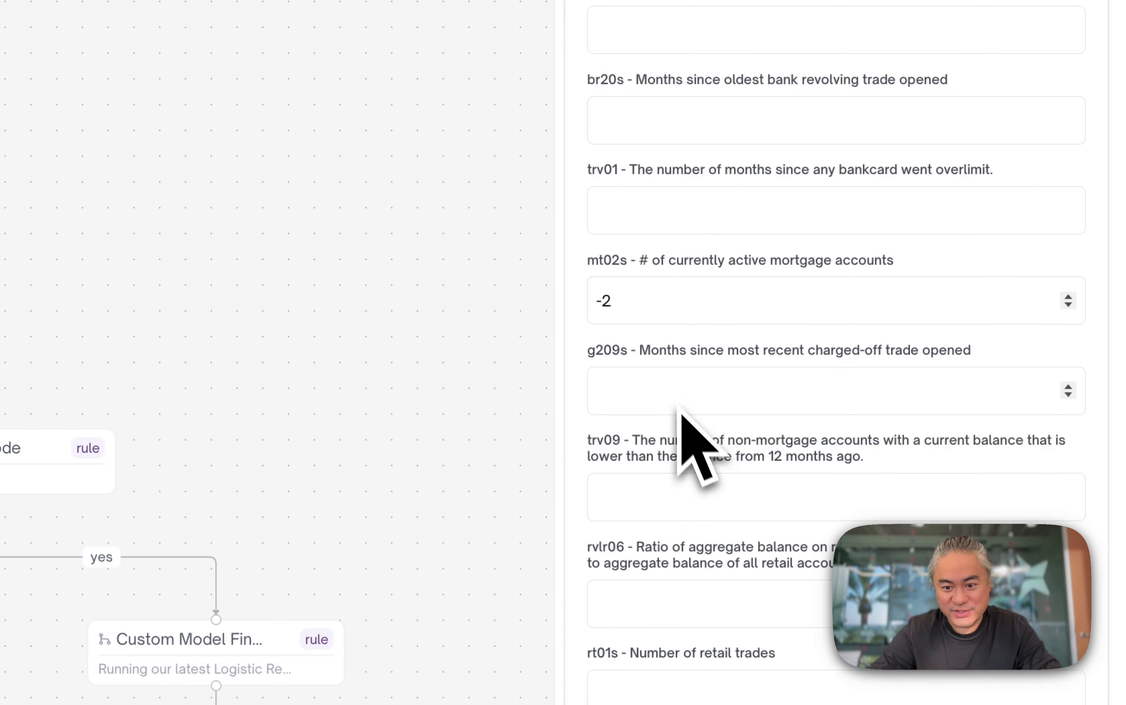
pyautogui.press('BackSpace')
pyautogui.press('BackSpace')
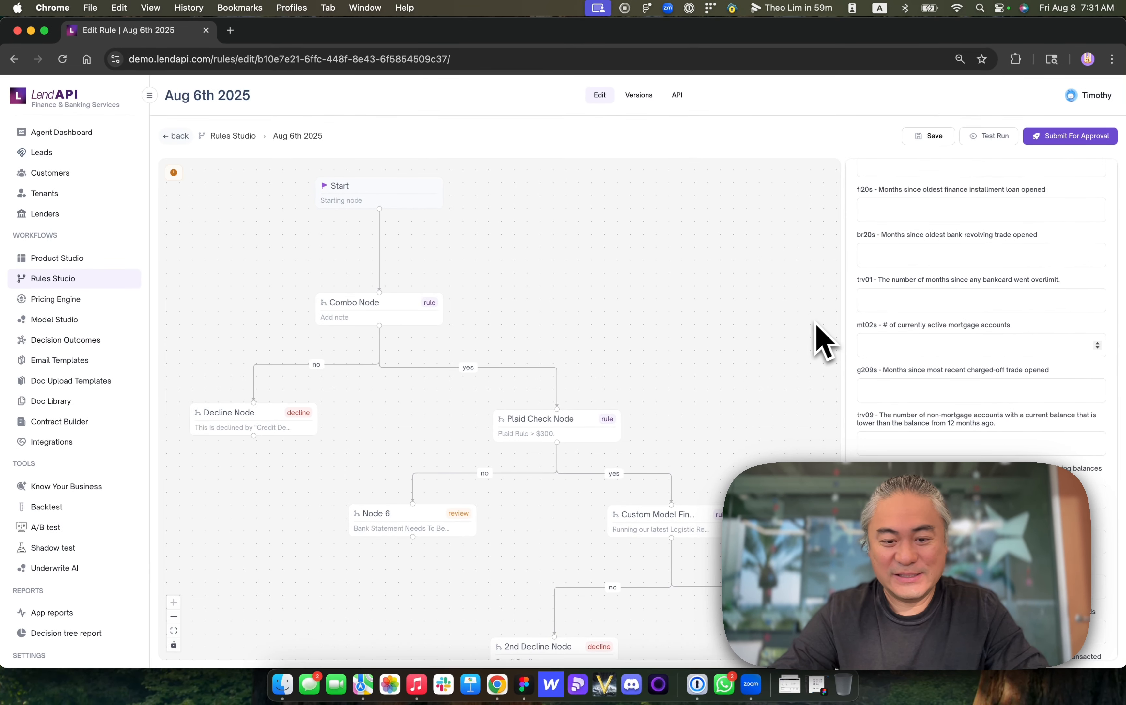
# - Inspect the tree by selecting the Combo, Plaid Check, Custom Model and Decline nodes in turn
pyautogui.scroll(-5, 840, 373)
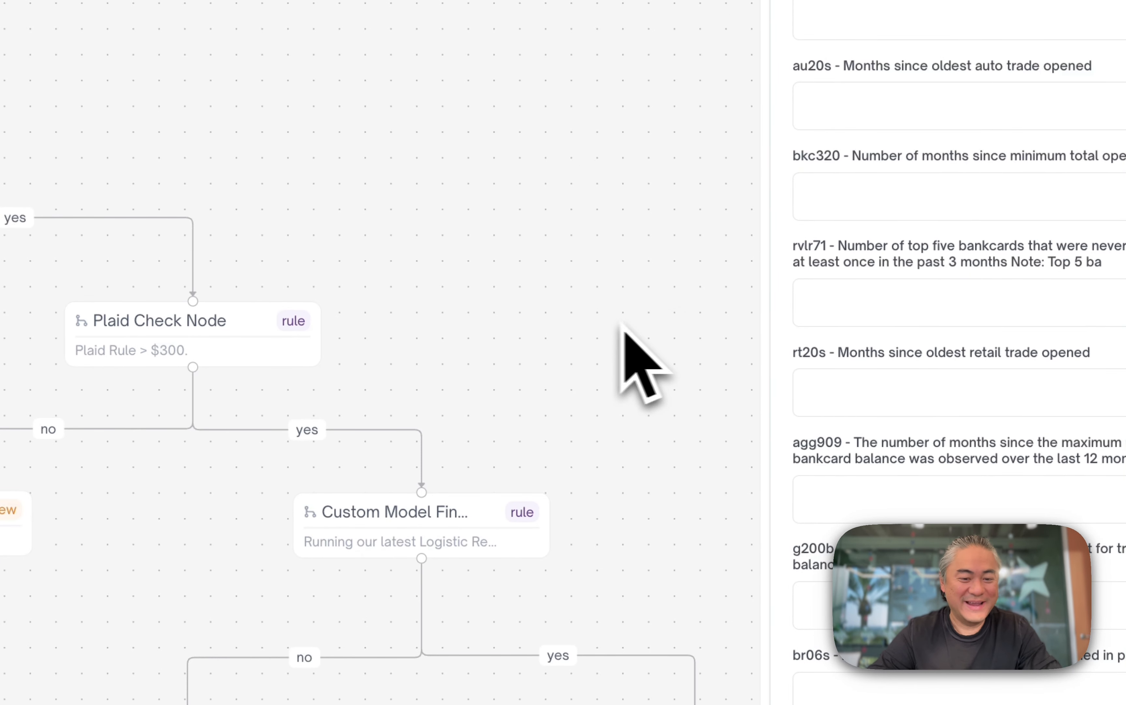
pyautogui.scroll(-3, 306, 209)
pyautogui.hscroll(2, 308, 210)
pyautogui.scroll(-1, 308, 210)
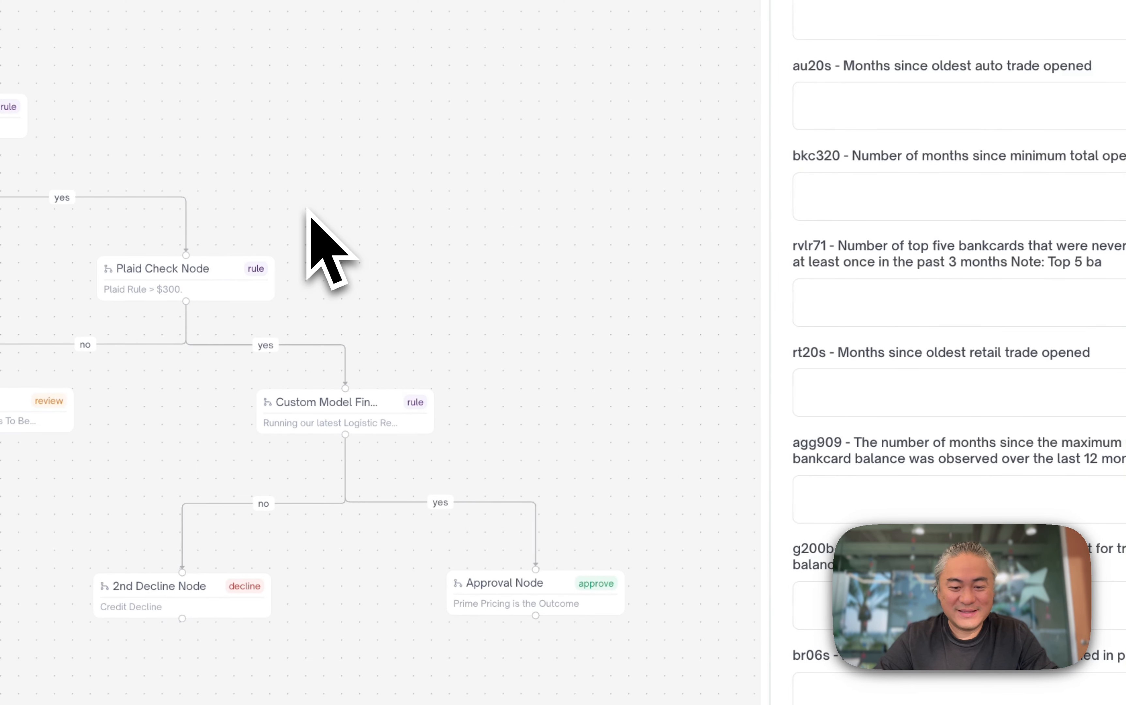
pyautogui.click(308, 241)
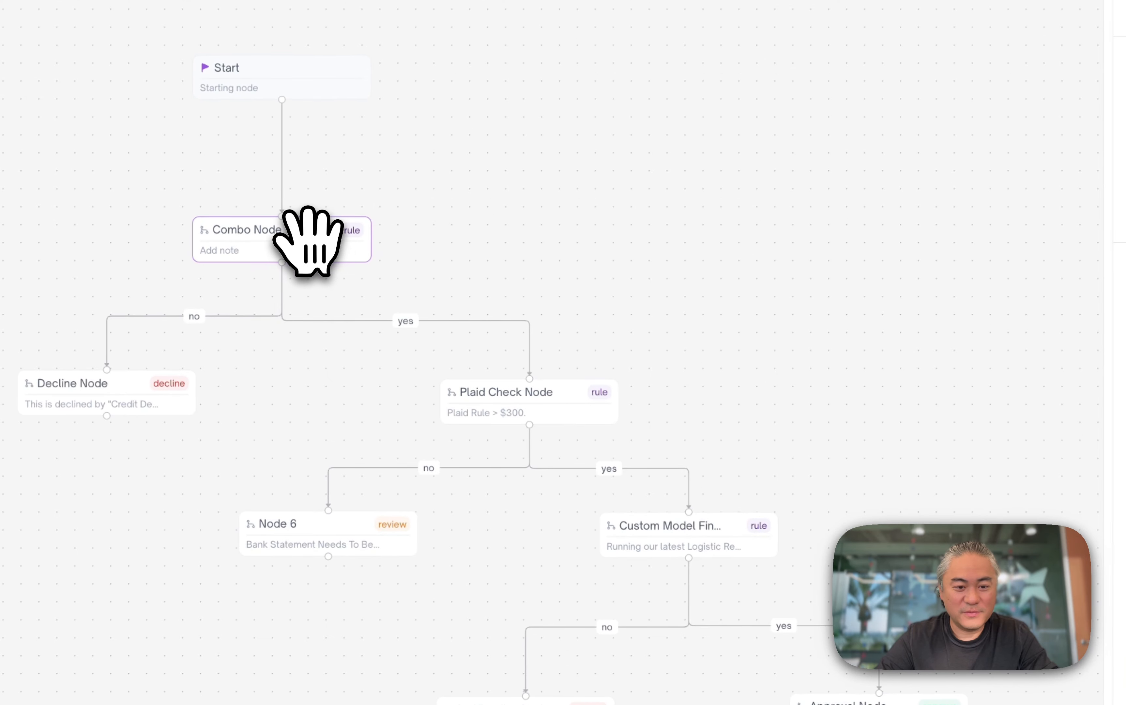
pyautogui.click(522, 403)
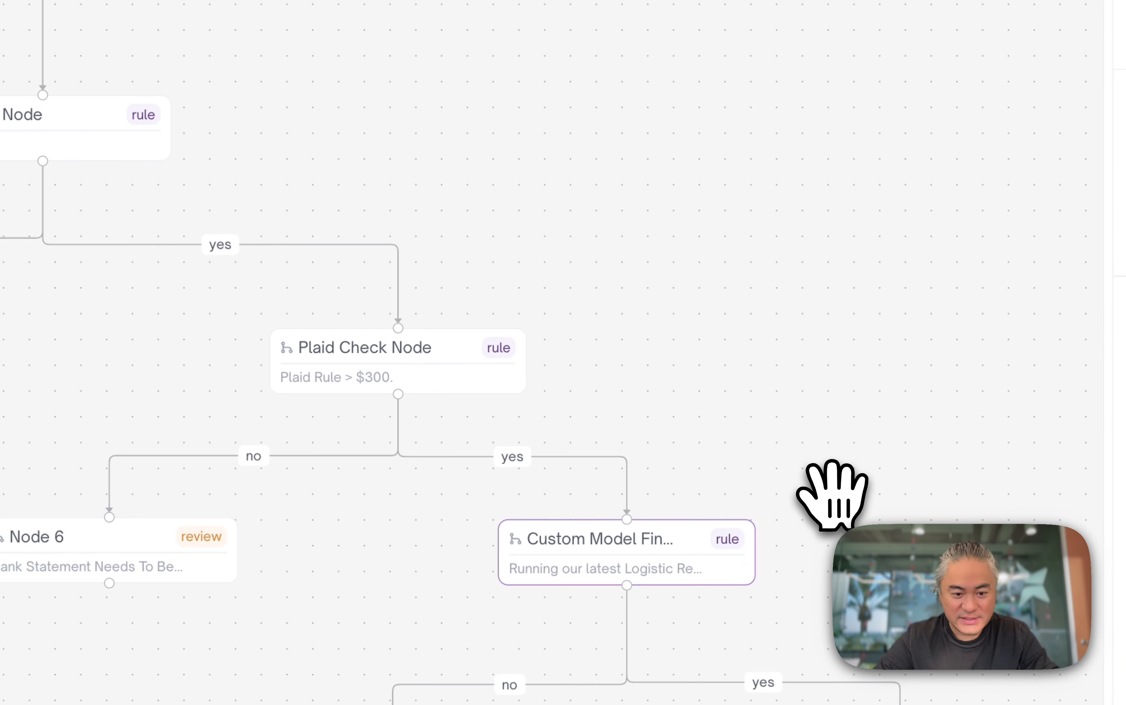
pyautogui.click(254, 135)
pyautogui.click(507, 363)
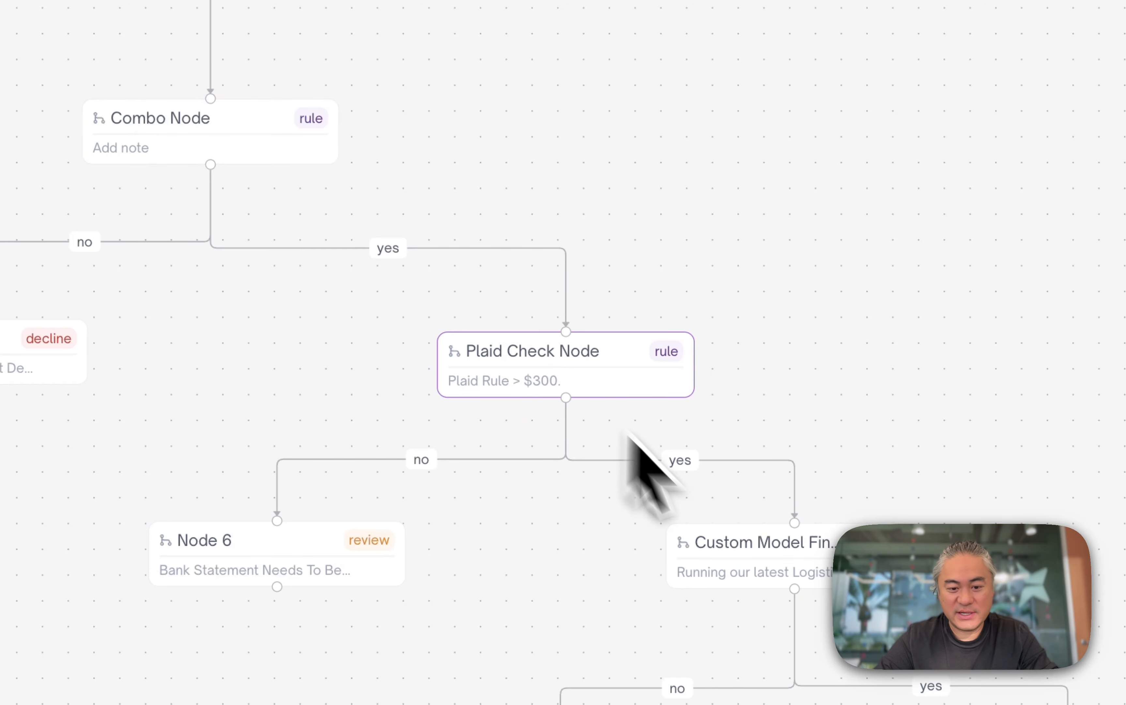
pyautogui.click(758, 555)
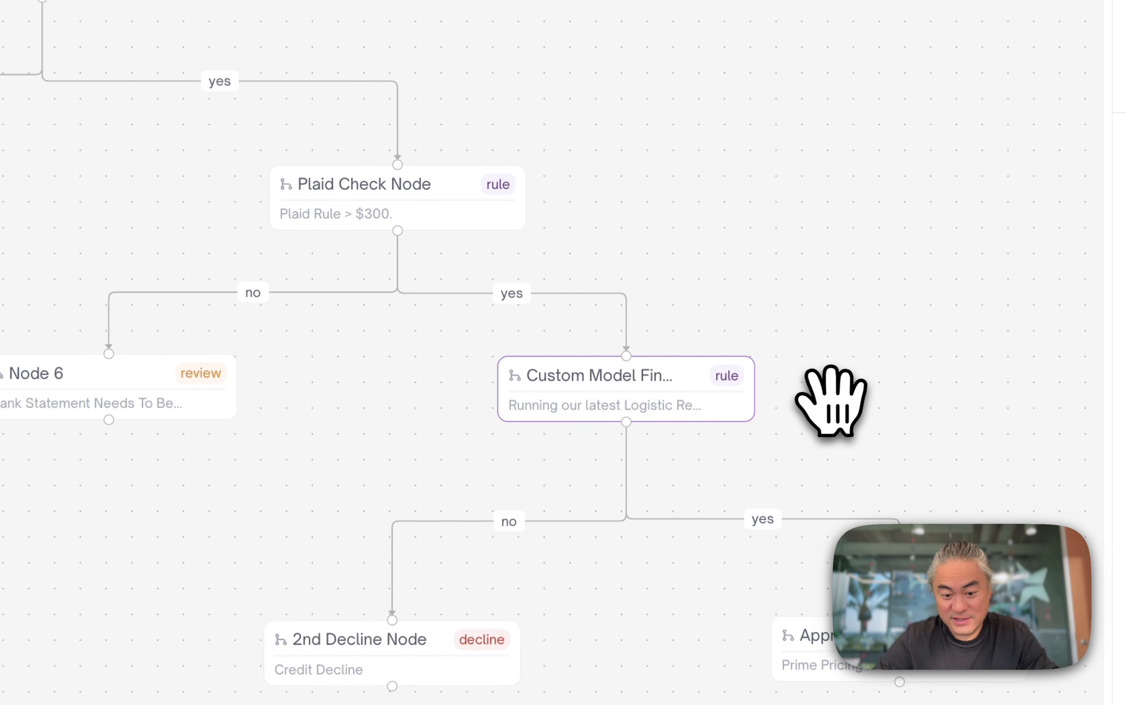
pyautogui.hscroll(-1, 794, 365)
pyautogui.scroll(-1, 795, 365)
pyautogui.hscroll(-1, 703, 367)
pyautogui.scroll(-1, 703, 366)
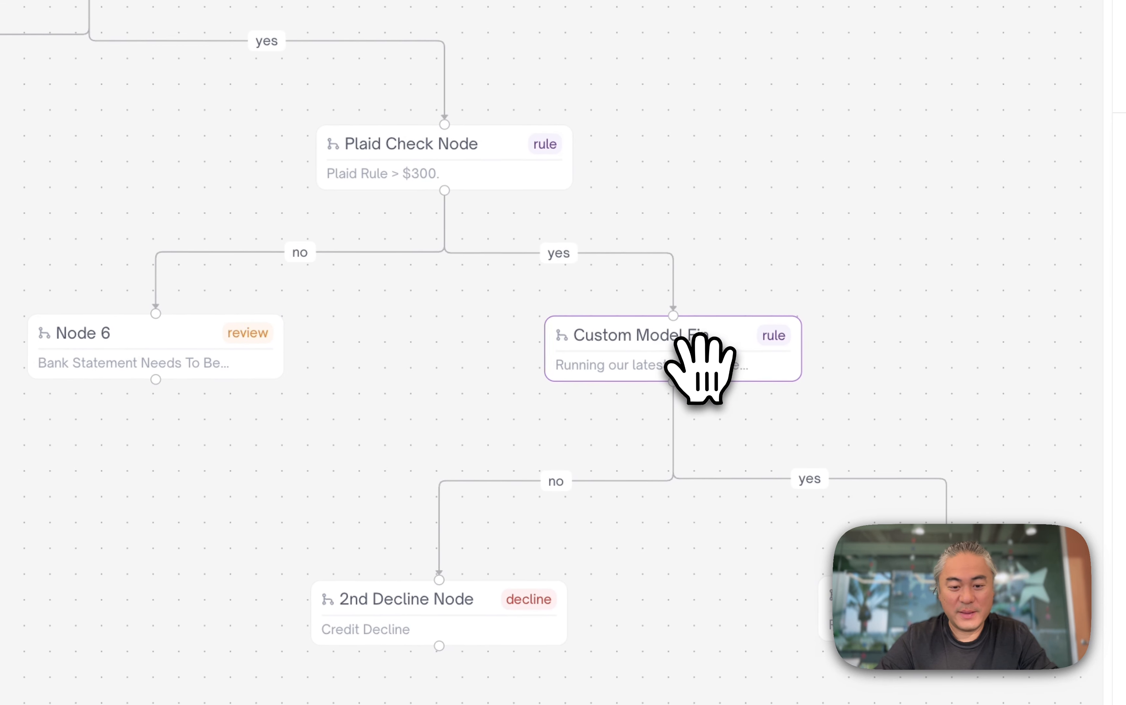
pyautogui.click(284, 118)
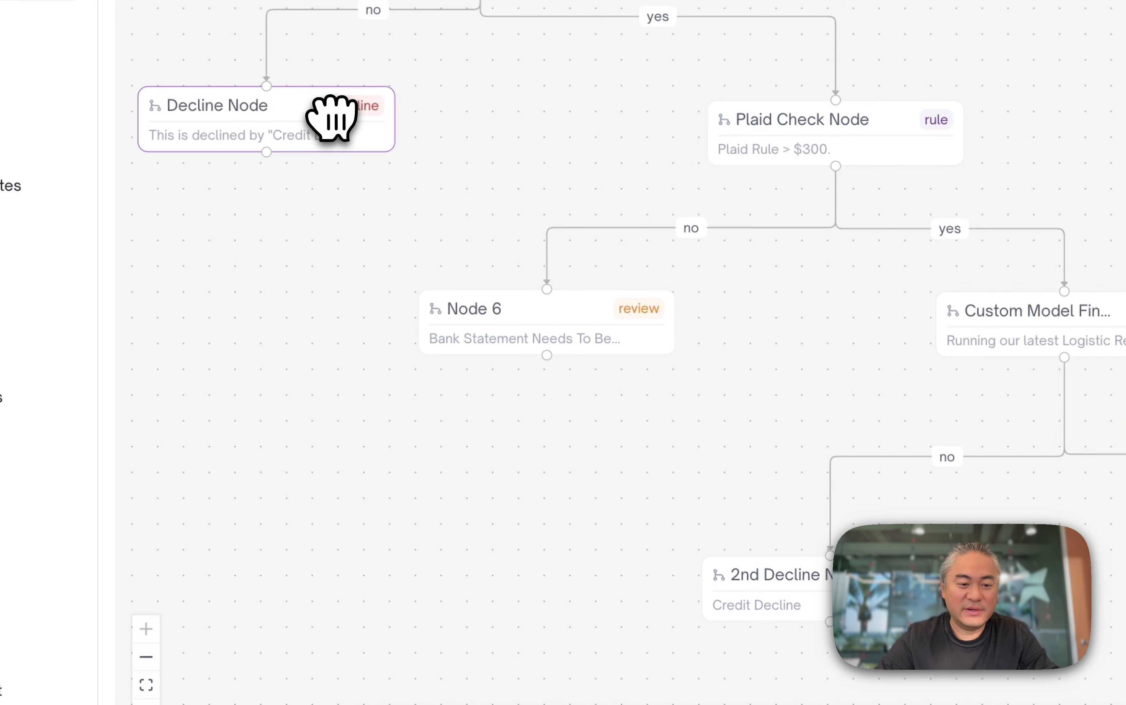
# - Nudge Node 6, 2nd Decline Node and Approval Node slightly to tidy the tree layout
pyautogui.moveTo(538, 329); pyautogui.dragTo(471, 314)
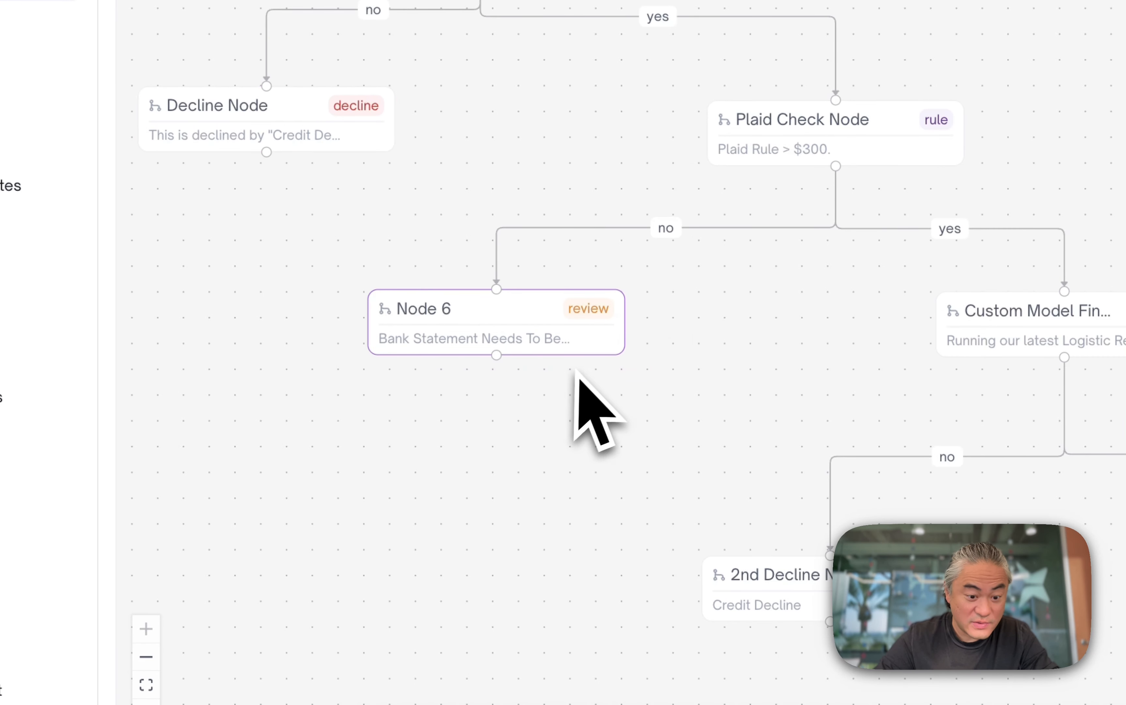
pyautogui.moveTo(760, 585); pyautogui.dragTo(750, 583)
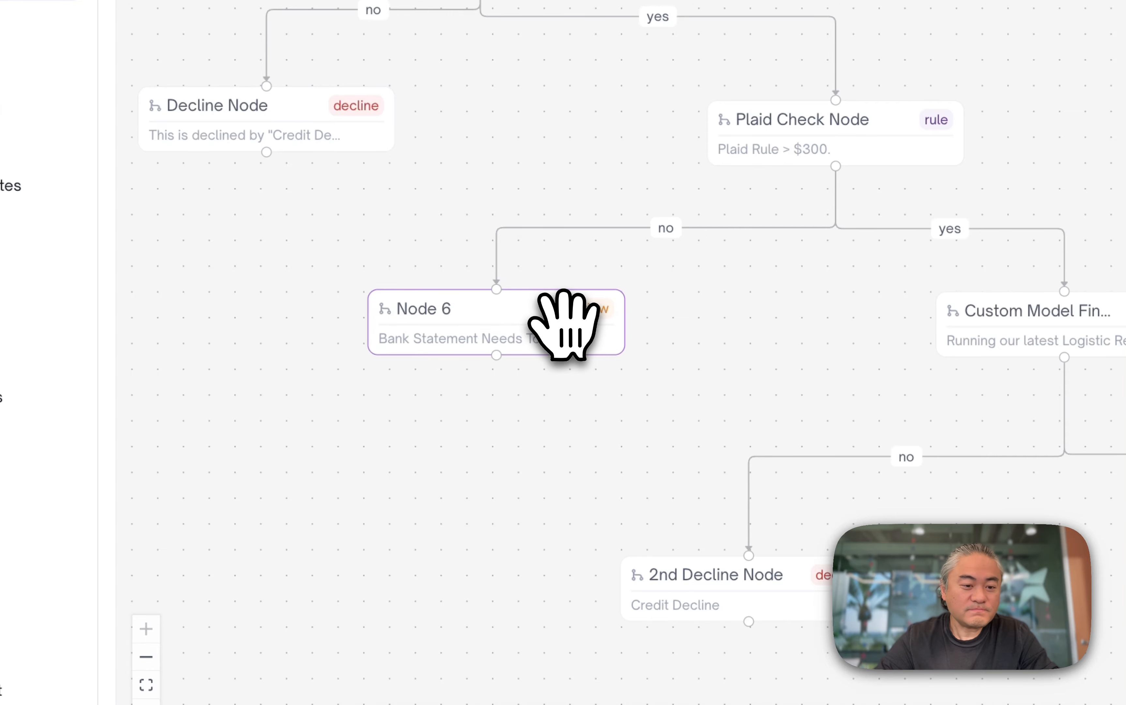
pyautogui.scroll(1, 489, 147)
pyautogui.hscroll(-1, 489, 147)
pyautogui.moveTo(417, 166); pyautogui.dragTo(407, 177)
pyautogui.click(566, 354)
pyautogui.scroll(-3, 804, 382)
pyautogui.hscroll(1, 805, 383)
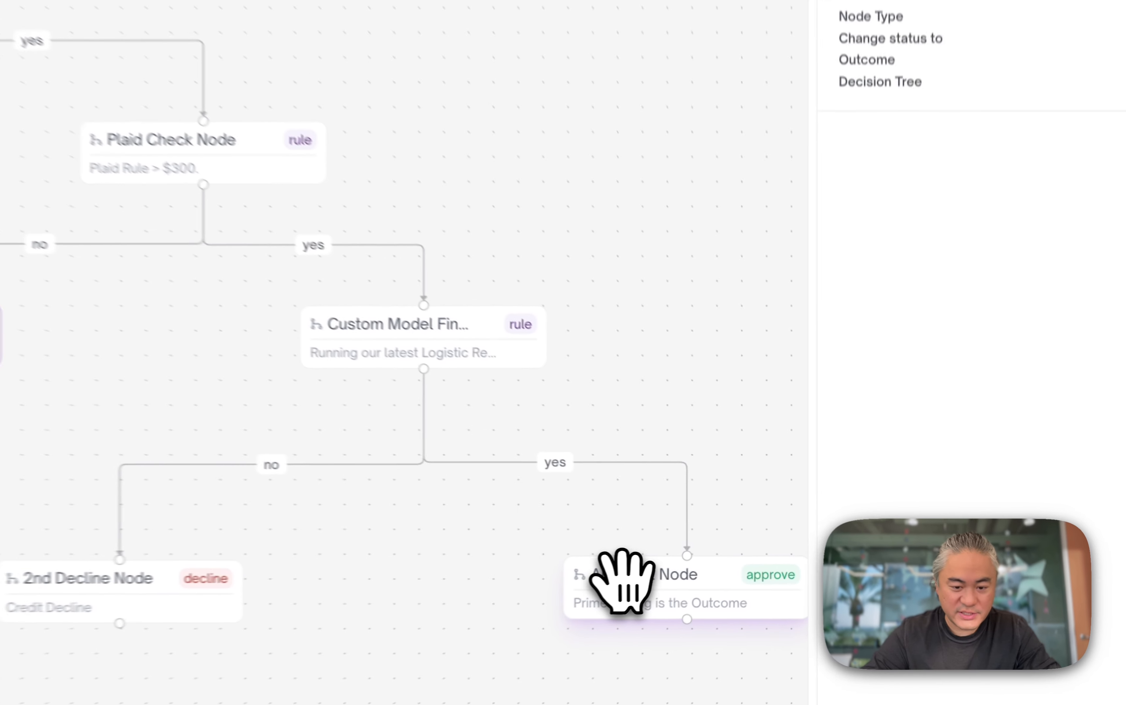
pyautogui.moveTo(744, 568); pyautogui.dragTo(735, 571)
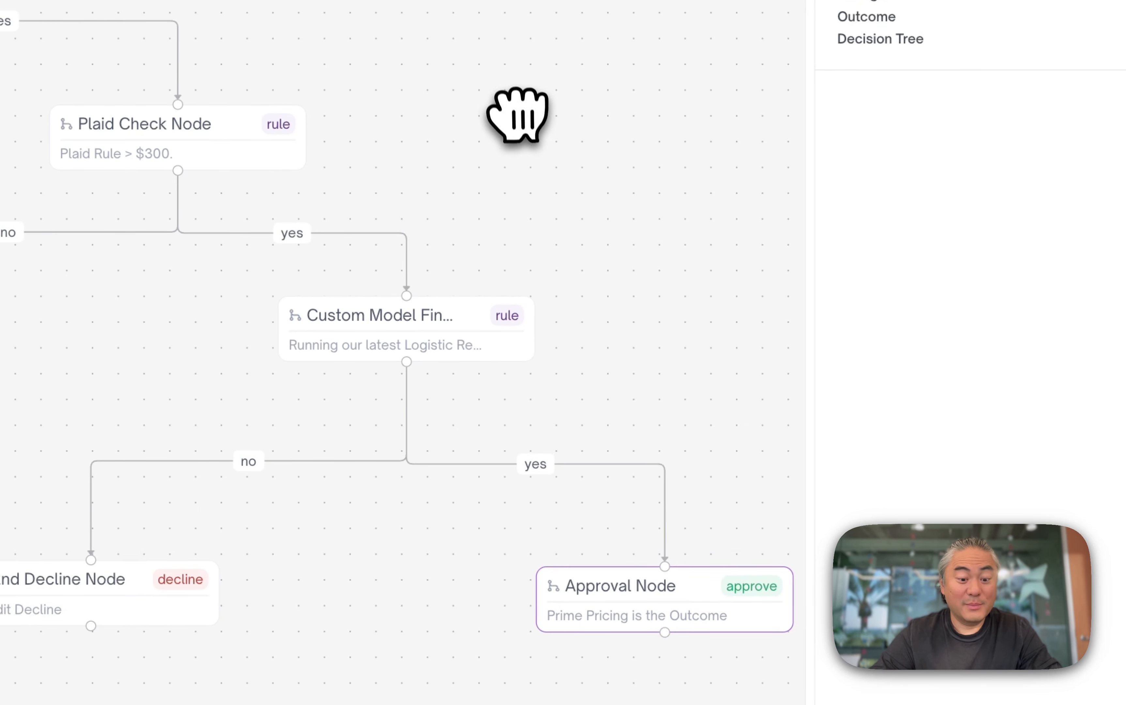
pyautogui.scroll(-3, 515, 117)
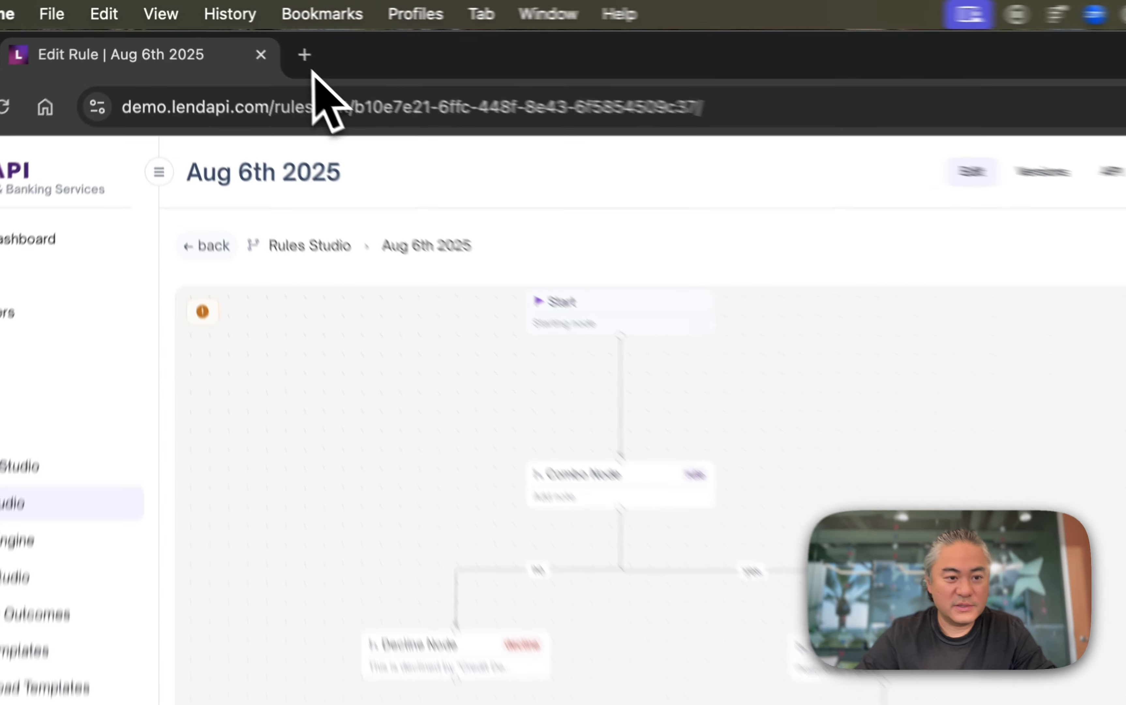
# - Open a new browser tab and go to lendapi.com
pyautogui.click(232, 35)
pyautogui.write('lend')
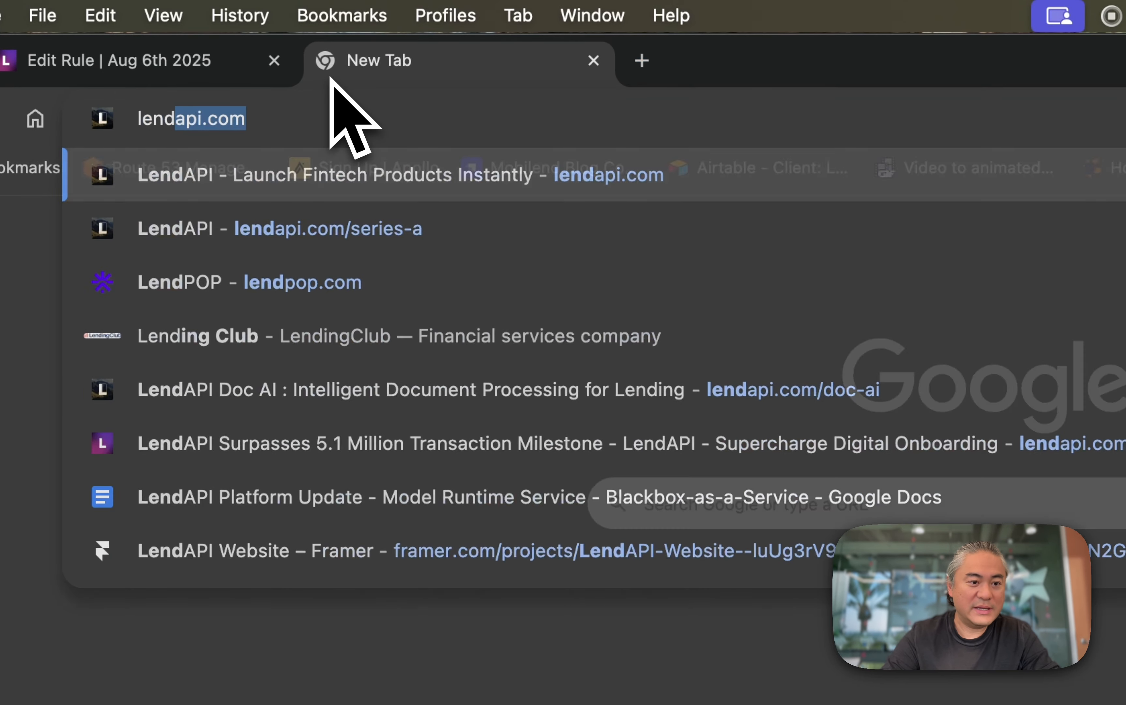
pyautogui.press('Return')
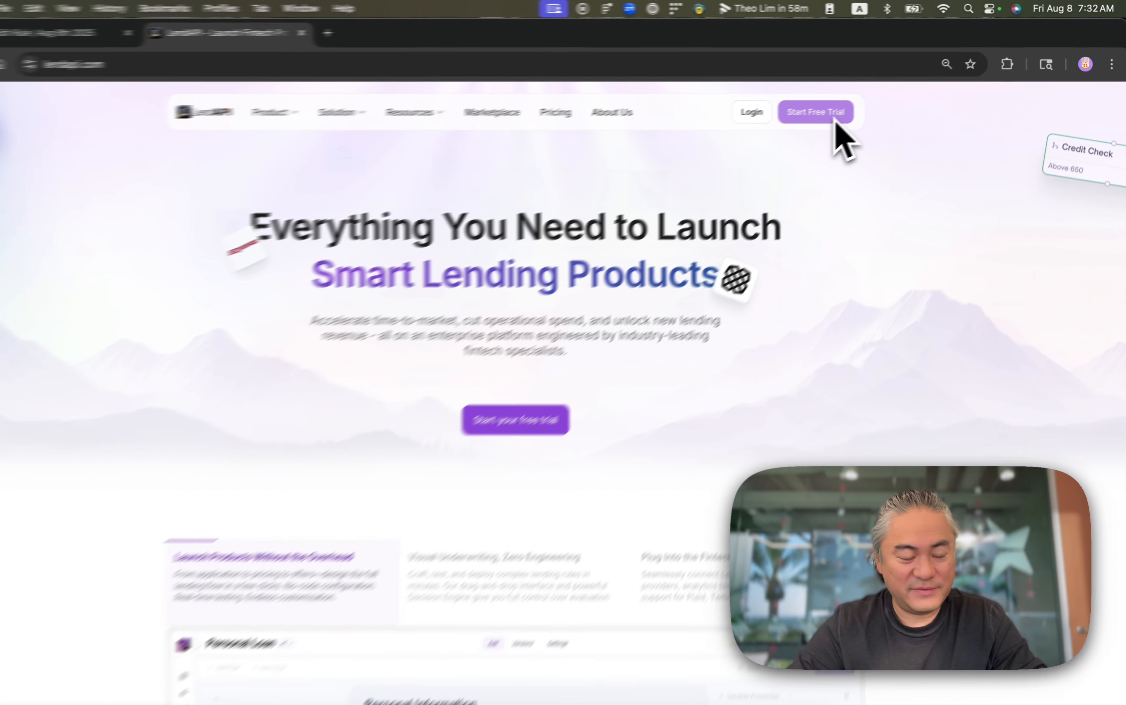